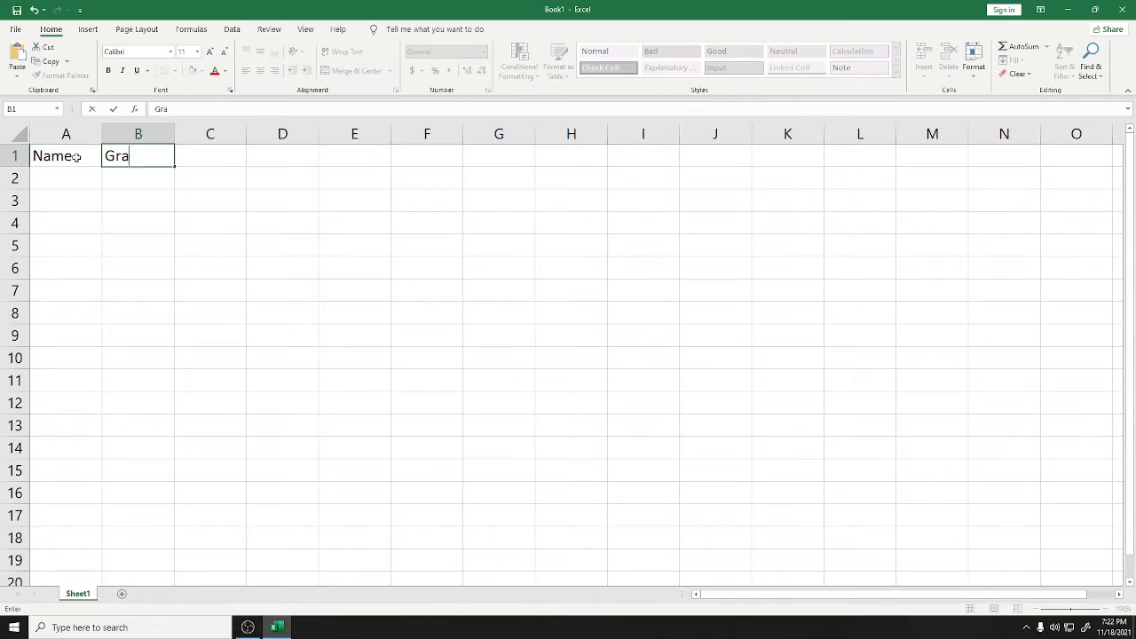
# Finish the Grade and Remarks headers, then list Boy1, Girl1, Boy2 and Girl2 in A2:A5
pyautogui.press('Tab')
pyautogui.write('Remarks')
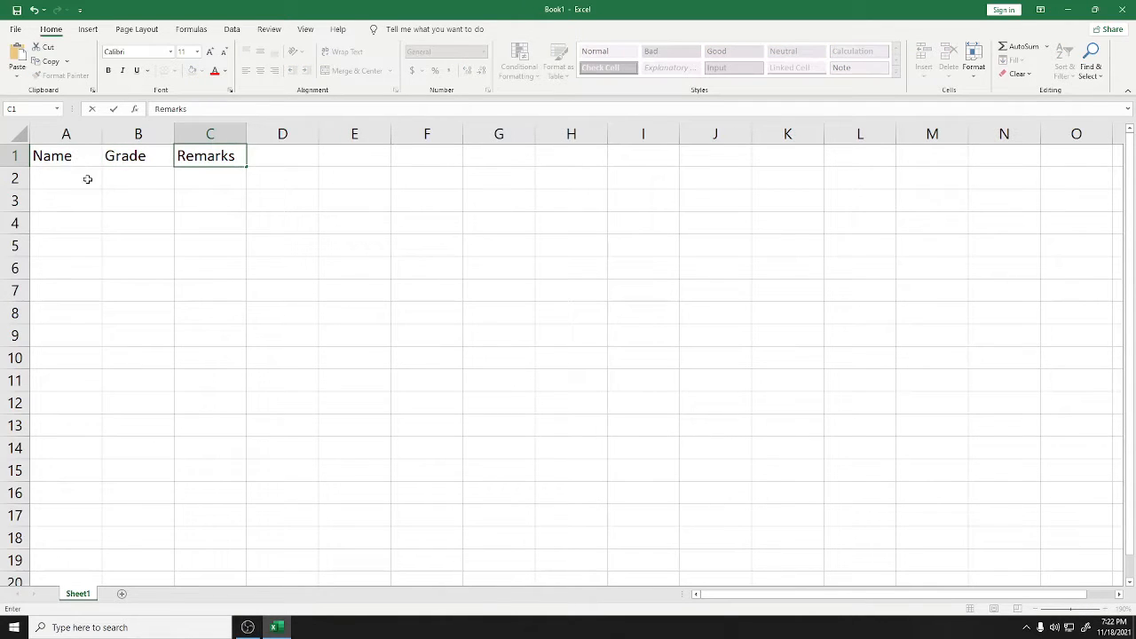
pyautogui.click(87, 180)
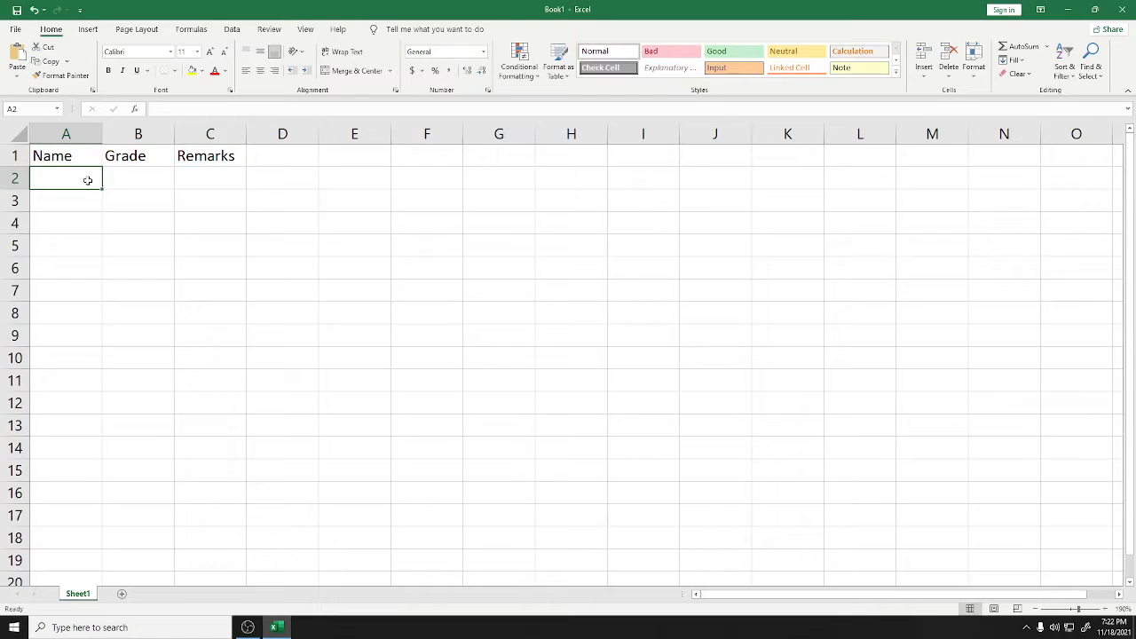
pyautogui.write('Boy1')
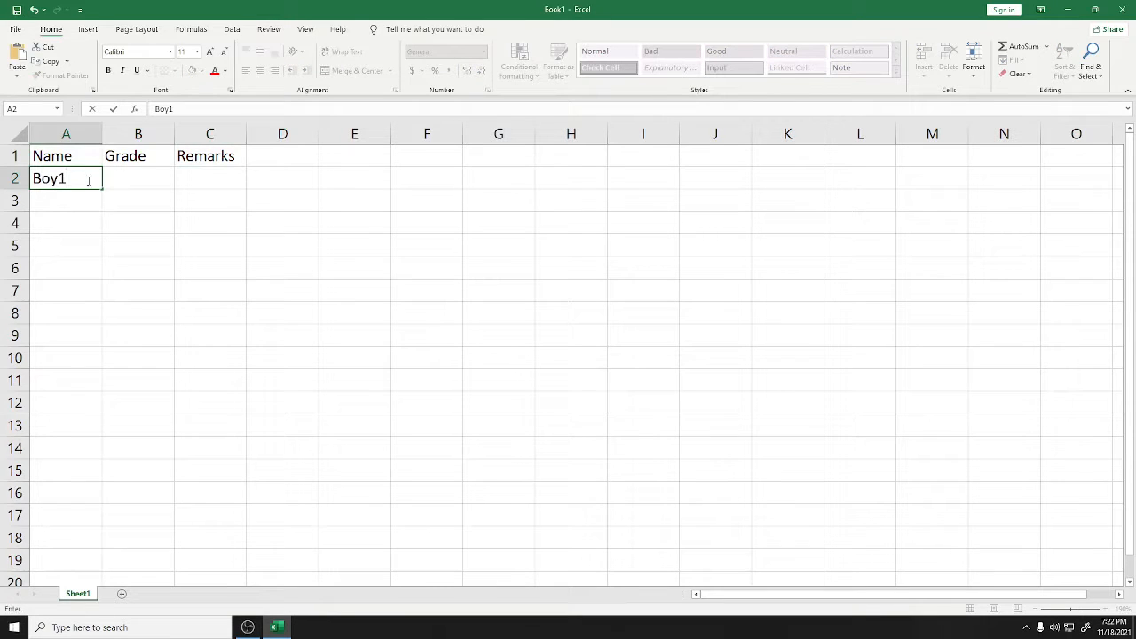
pyautogui.click(68, 201)
pyautogui.write('Girl')
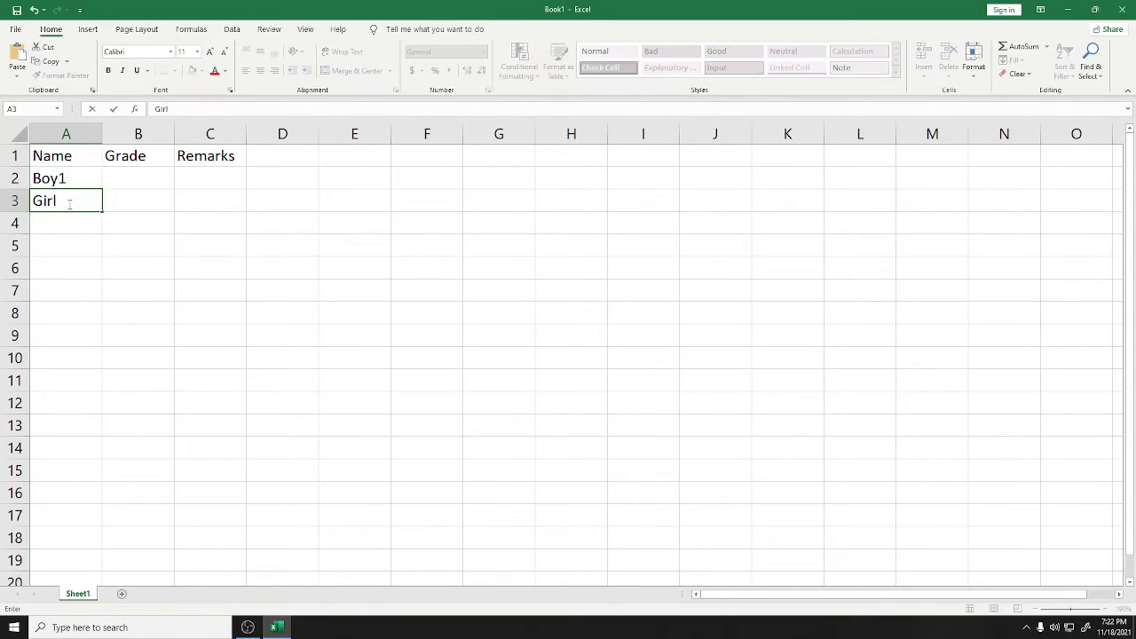
pyautogui.write('1')
pyautogui.click(67, 227)
pyautogui.write('Boy2')
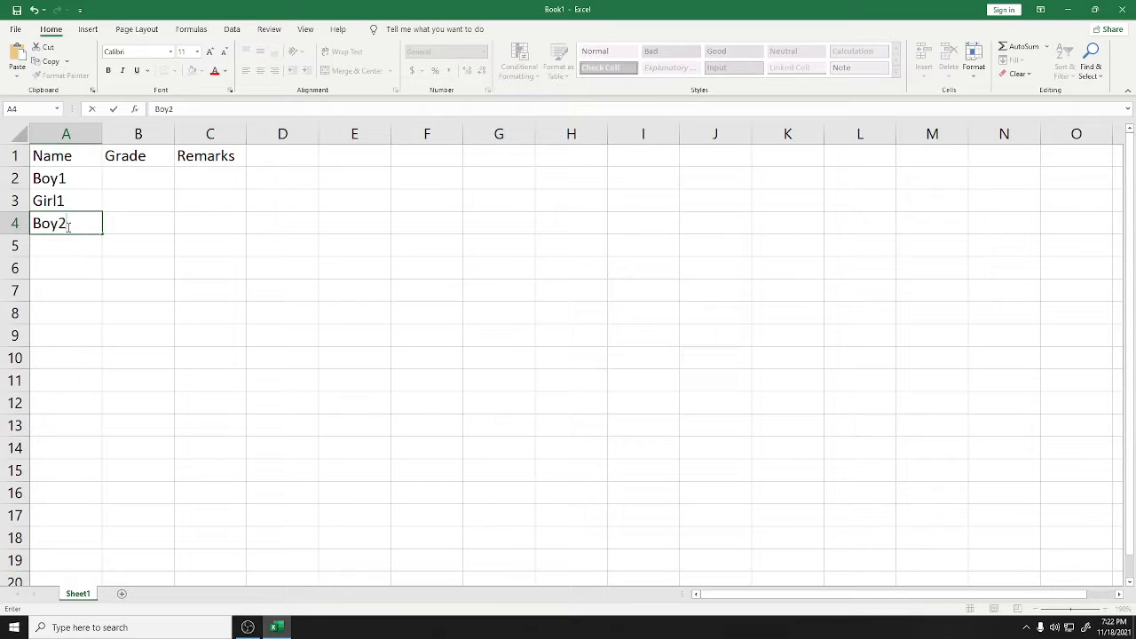
pyautogui.click(64, 238)
pyautogui.write('Girl')
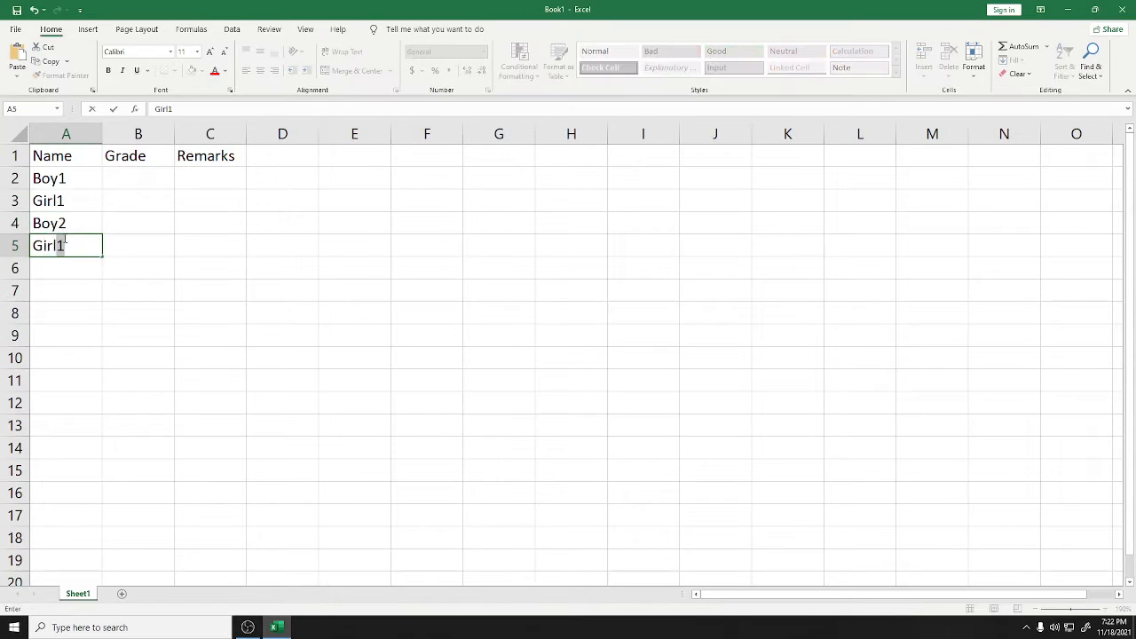
pyautogui.write('2')
pyautogui.click(156, 232)
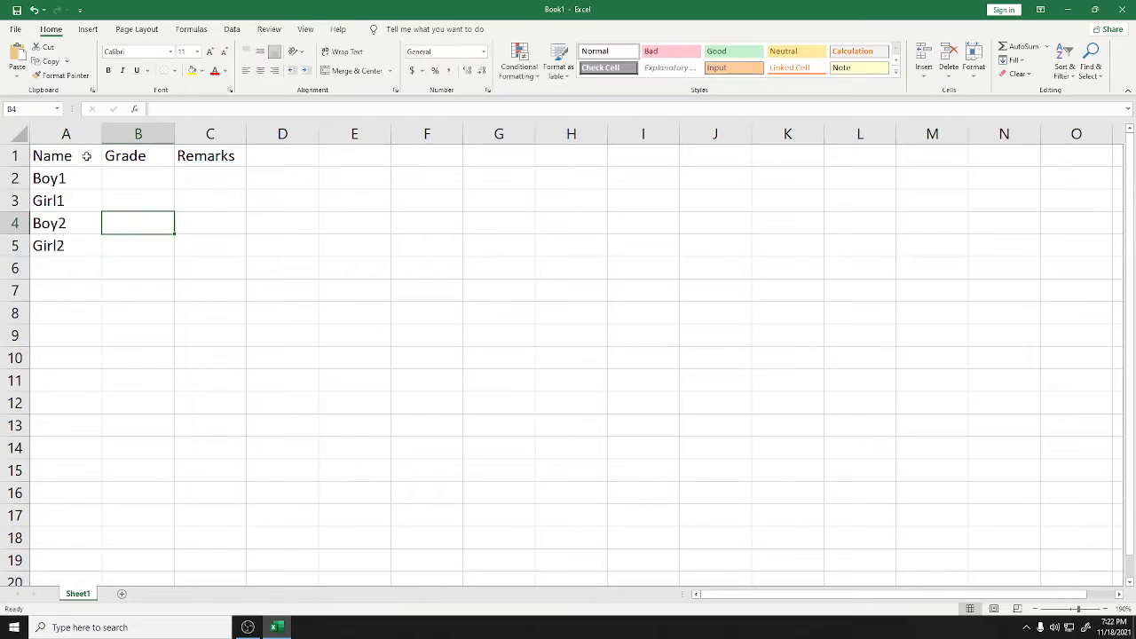
pyautogui.moveTo(71, 156); pyautogui.dragTo(216, 157)
# Bold the A1:C1 headers and enter grades 93, 85, 73 and 74 in B2:B5
pyautogui.hotkey('ctrl', 'b')
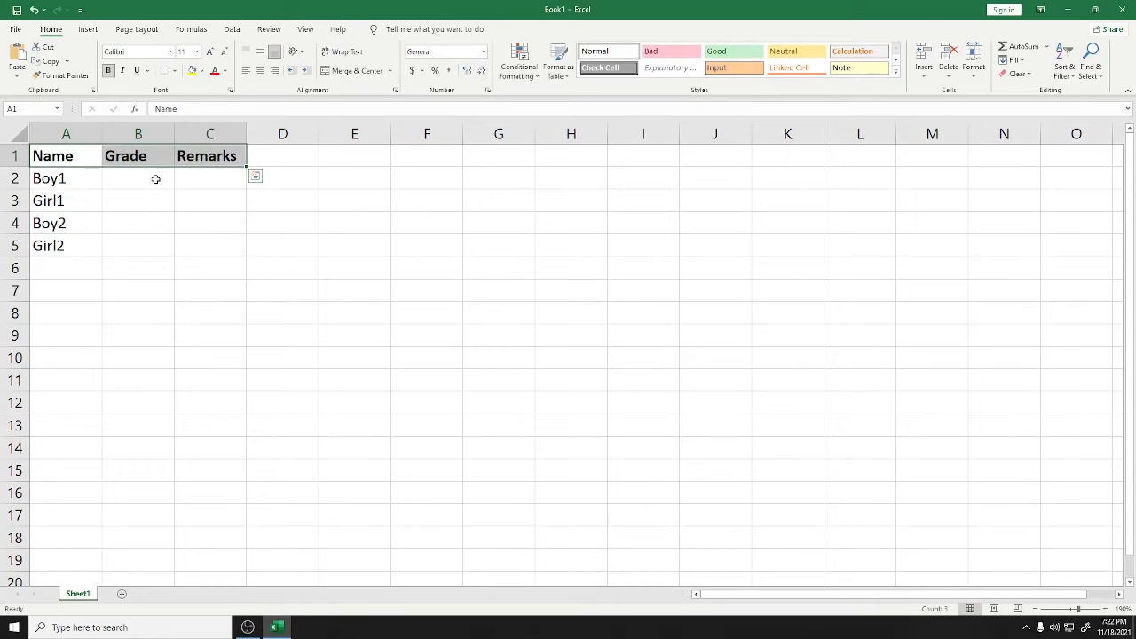
pyautogui.click(86, 177)
pyautogui.click(126, 187)
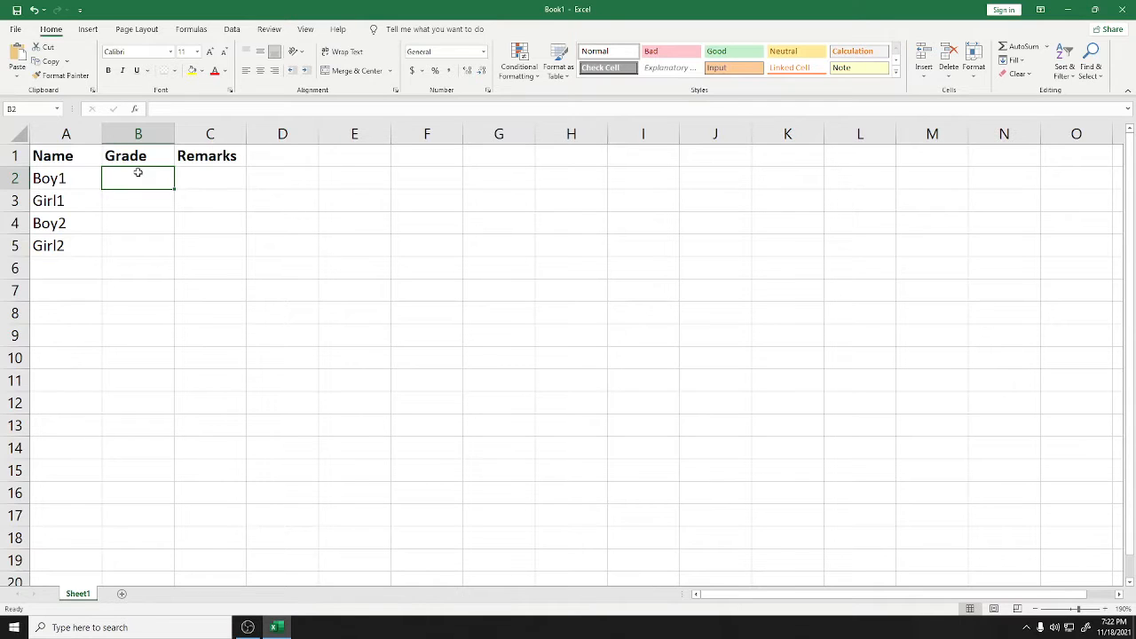
pyautogui.write('93')
pyautogui.click(139, 208)
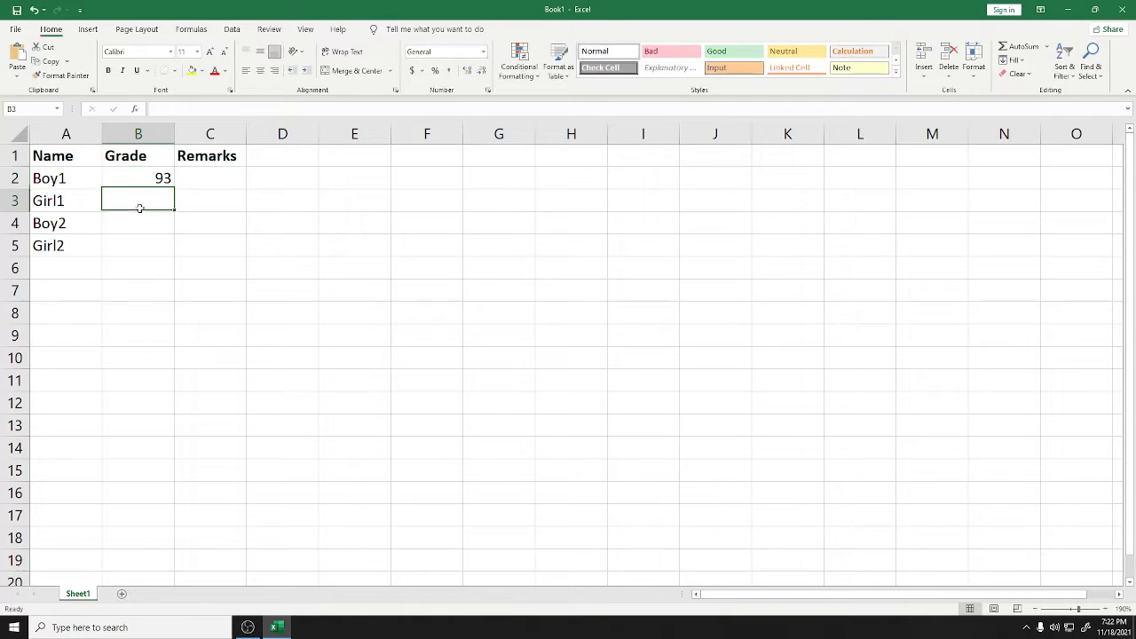
pyautogui.write('85')
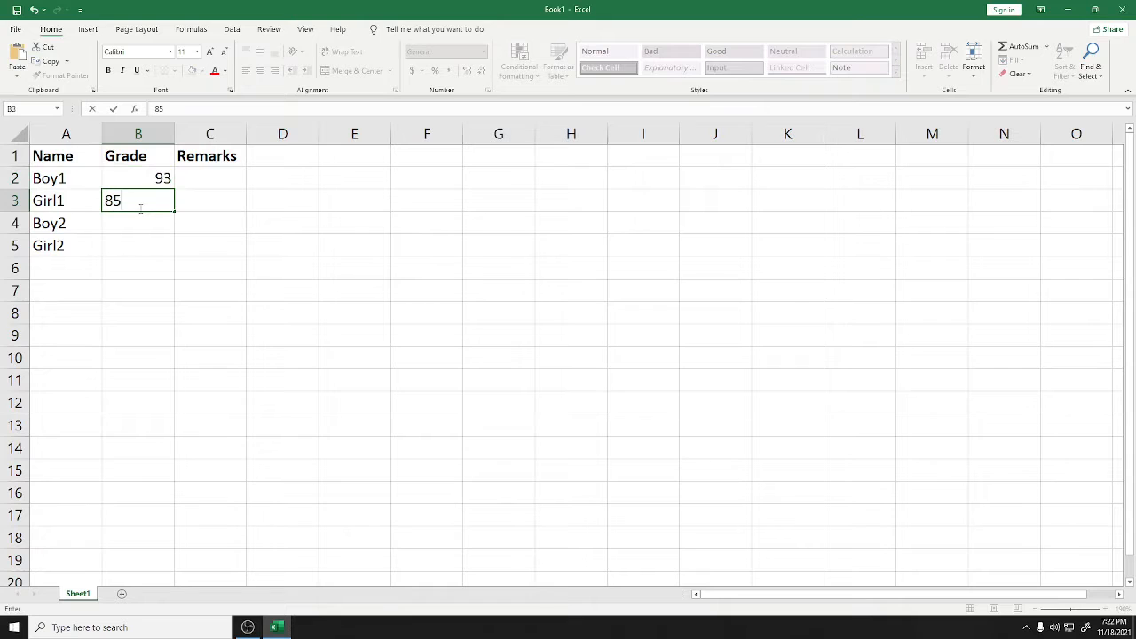
pyautogui.click(129, 221)
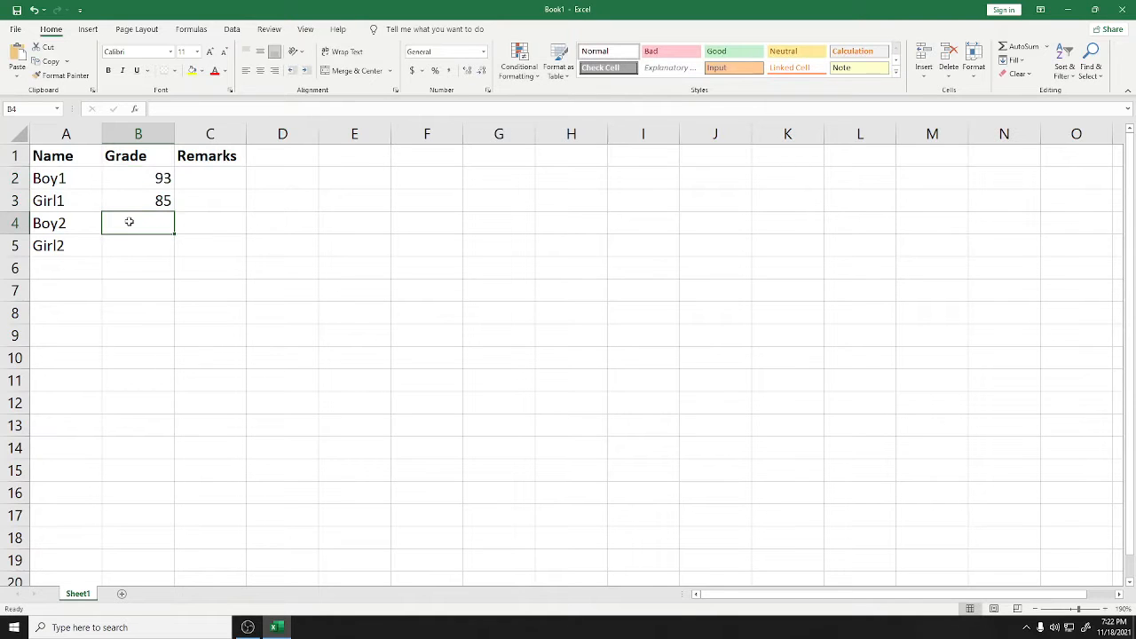
pyautogui.write('73')
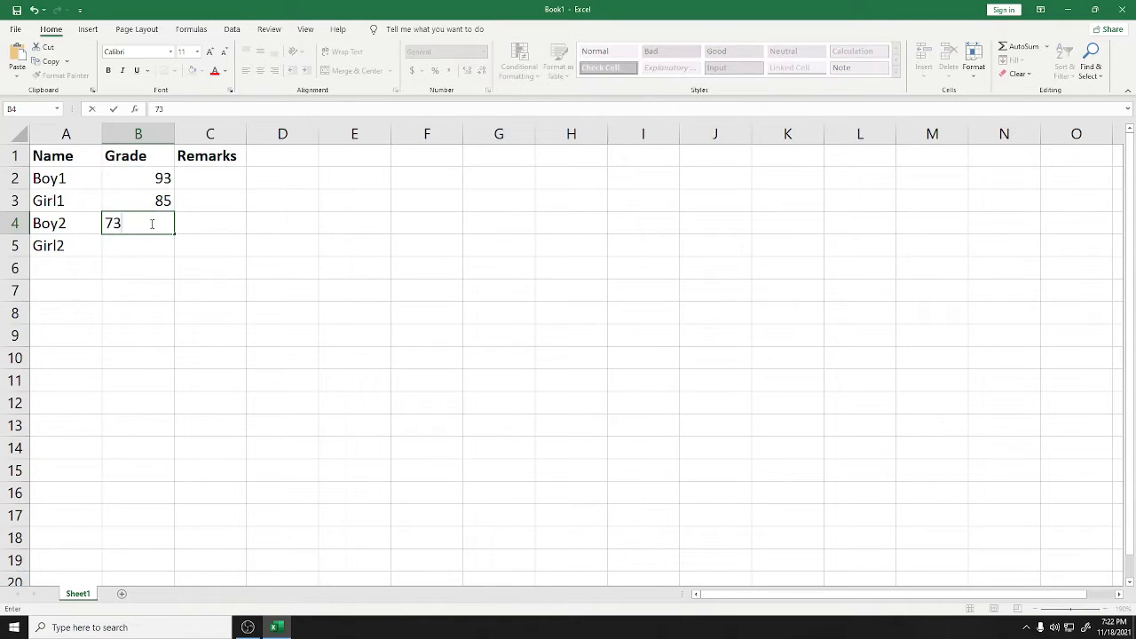
pyautogui.click(157, 238)
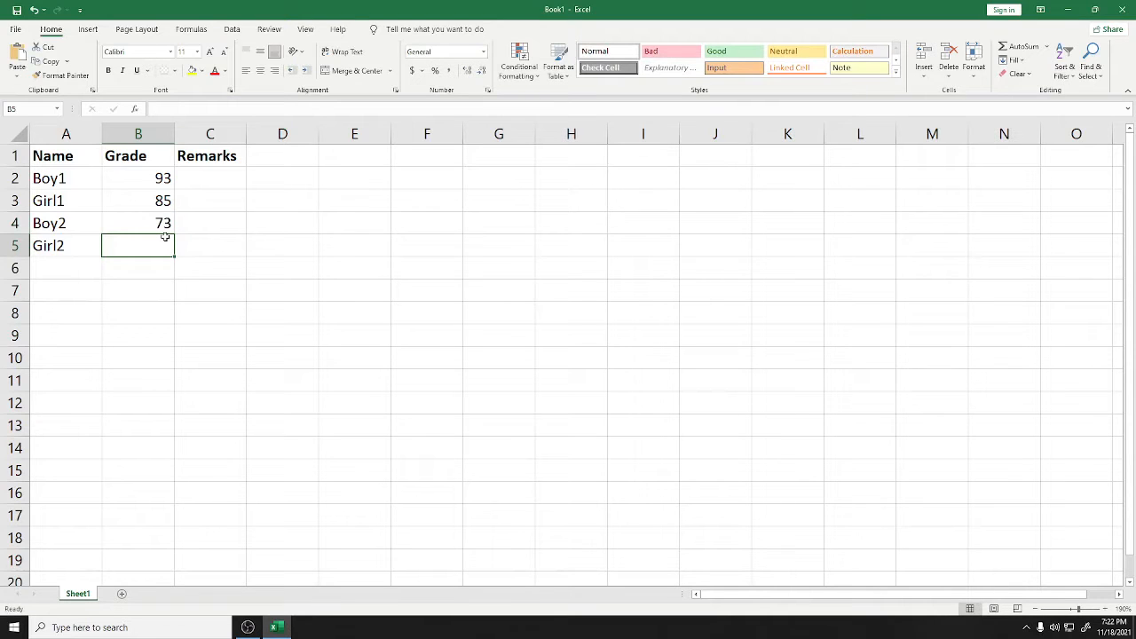
pyautogui.write('74')
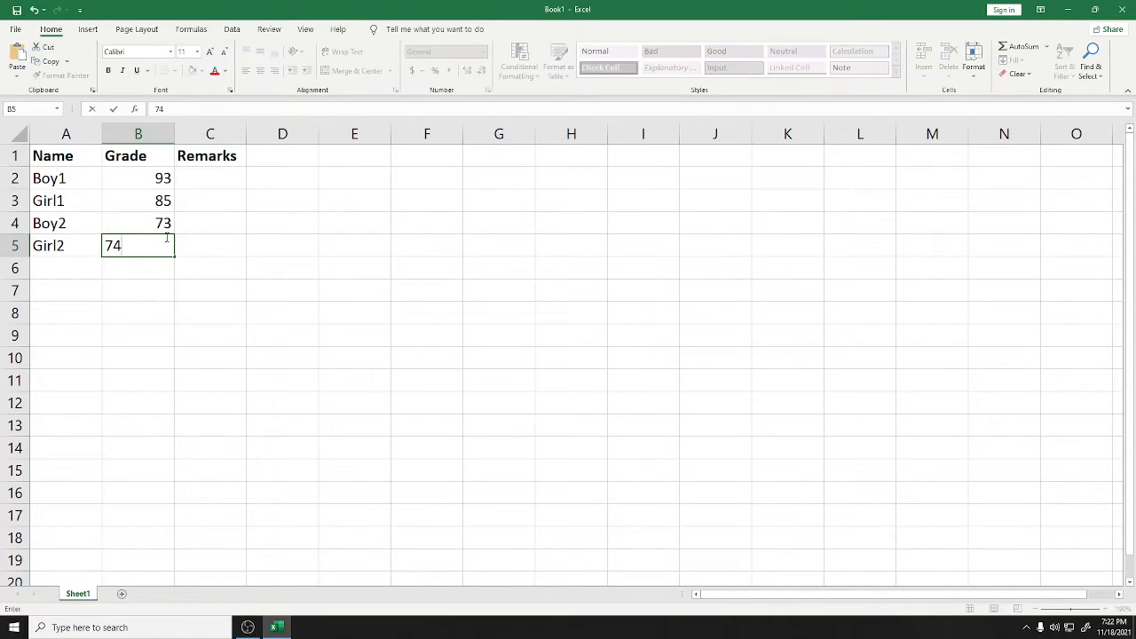
pyautogui.click(214, 237)
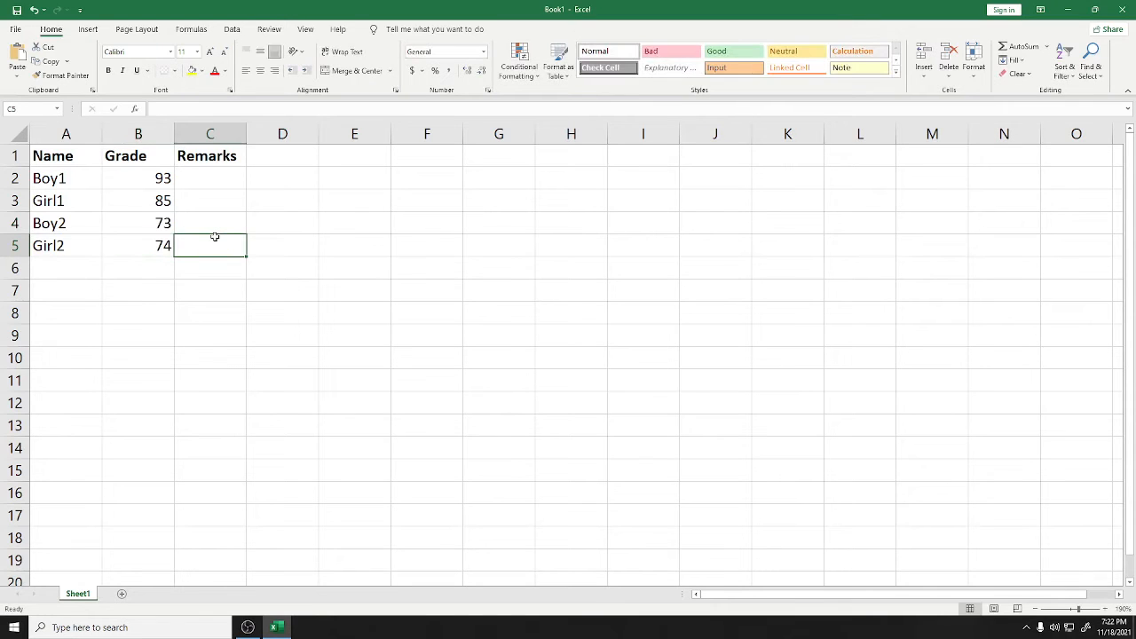
pyautogui.click(212, 181)
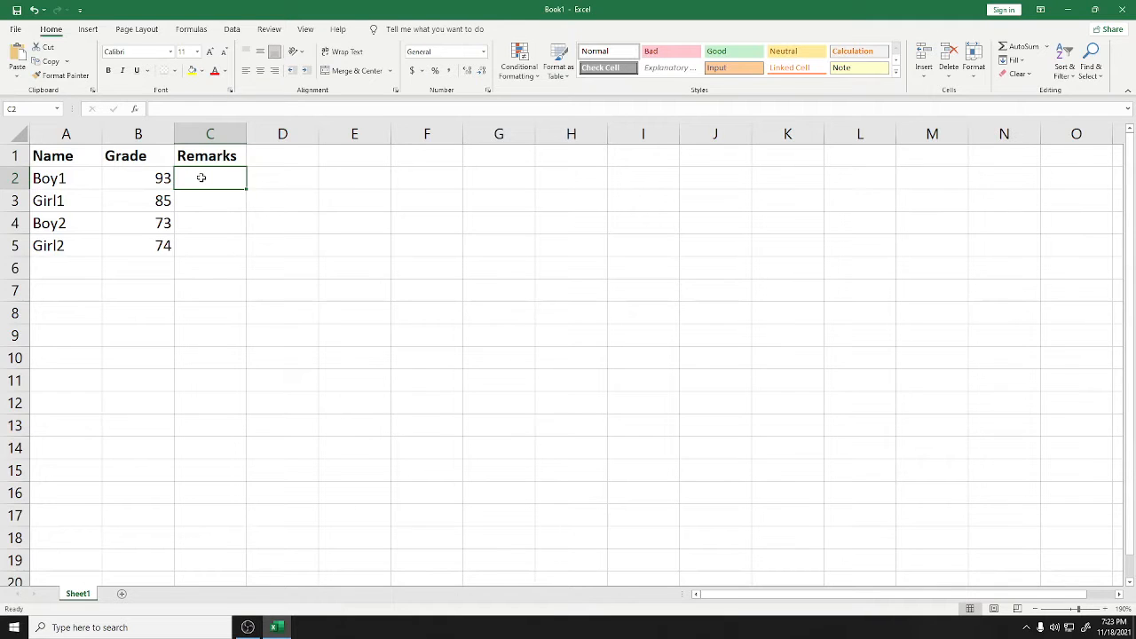
# Enter =IF(B2>74, "Passed", "Fail") in C2 so Boy1's remark shows Passed
pyautogui.write('=')
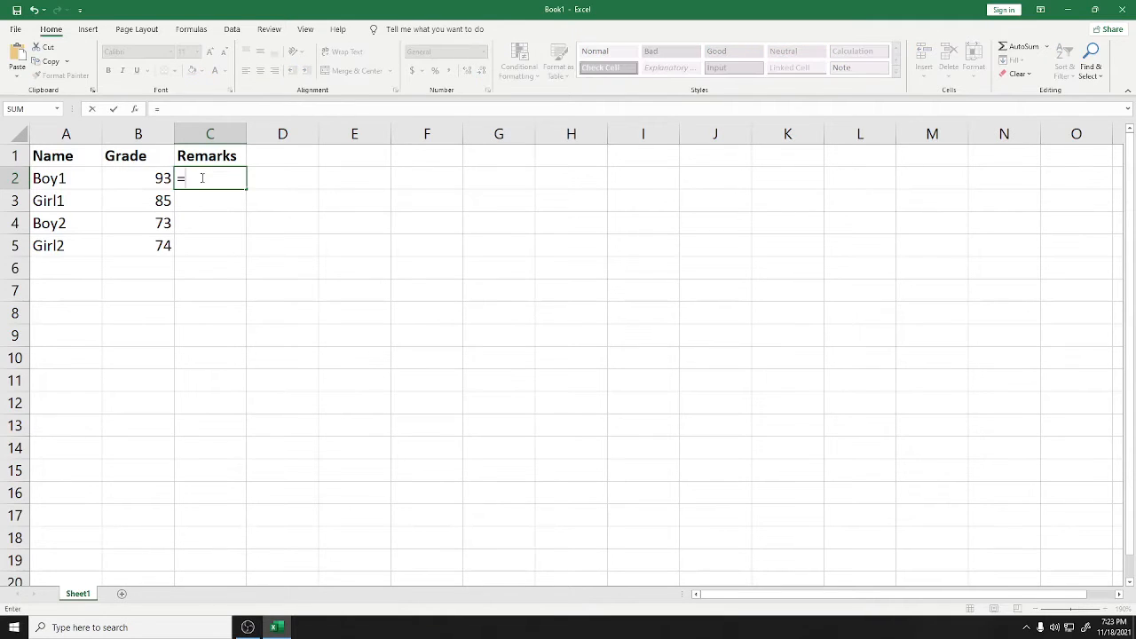
pyautogui.write('IF')
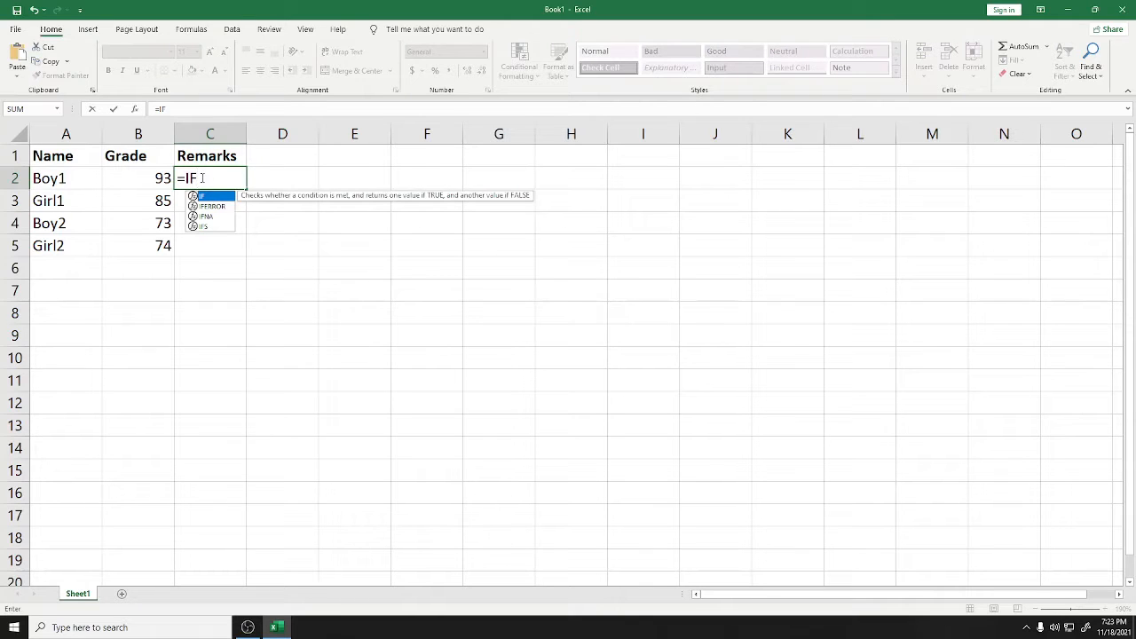
pyautogui.write('(')
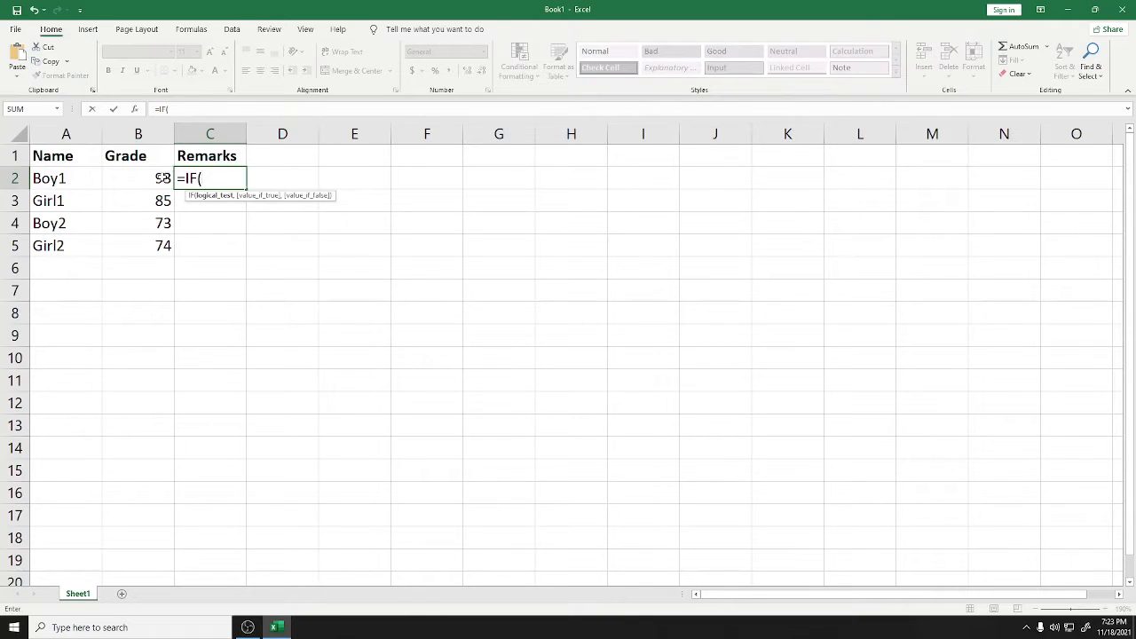
pyautogui.click(162, 178)
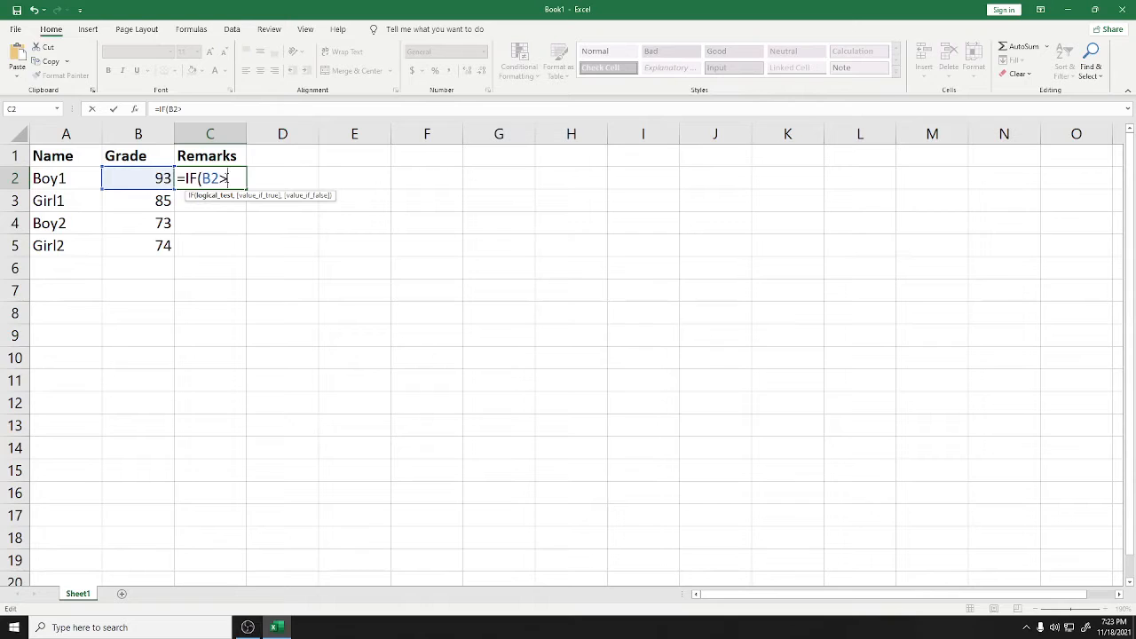
pyautogui.write('>74,')
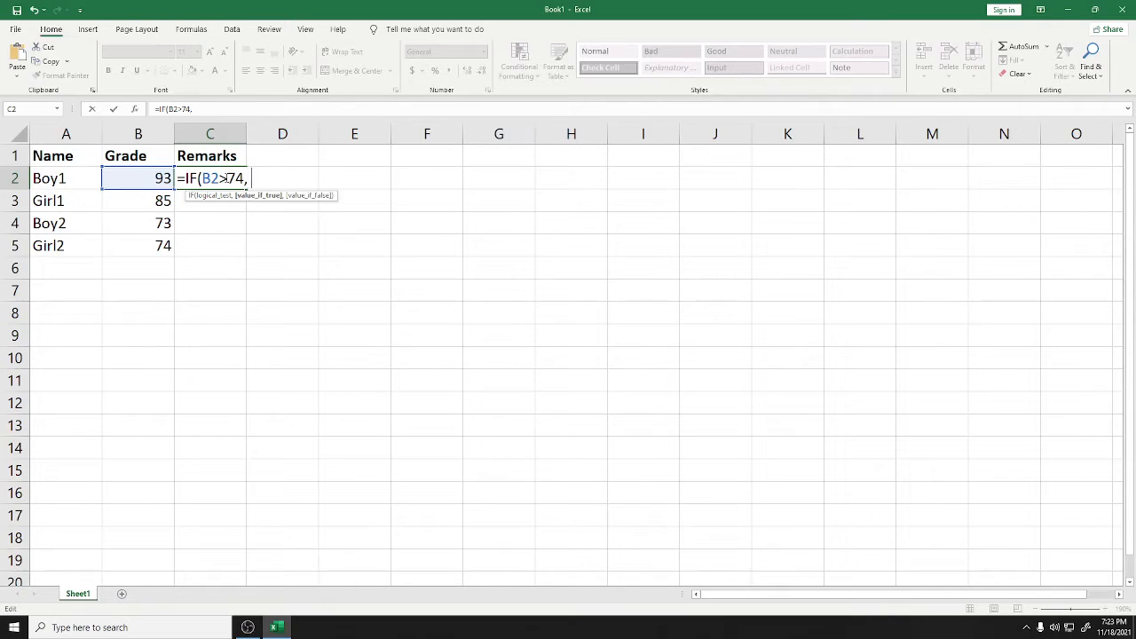
pyautogui.write(' "Passed",')
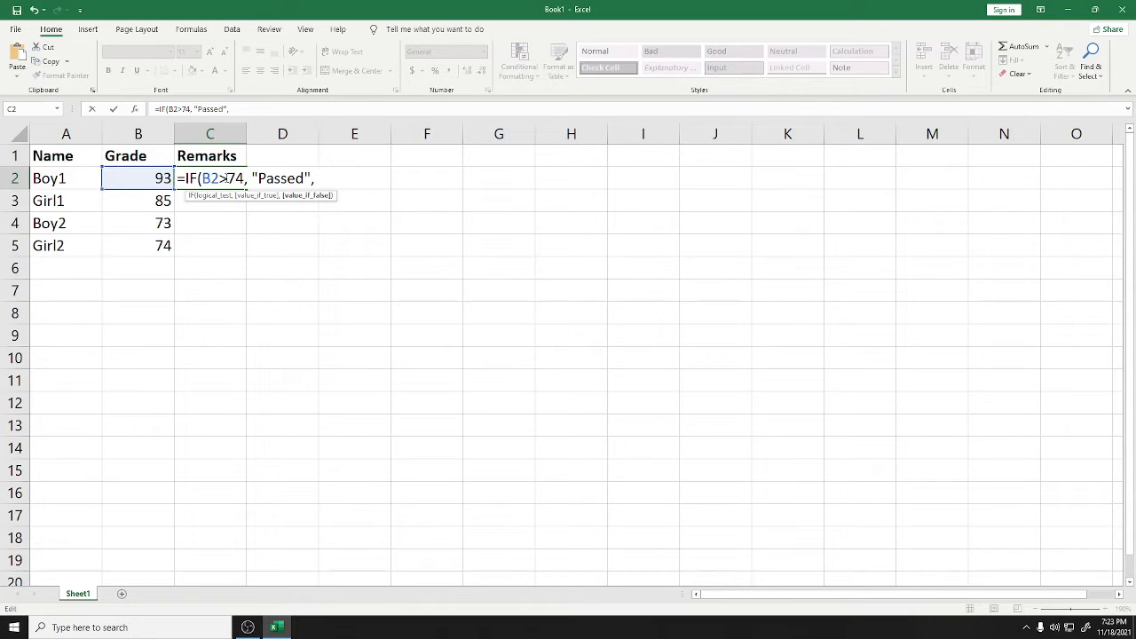
pyautogui.write(' "Fail")')
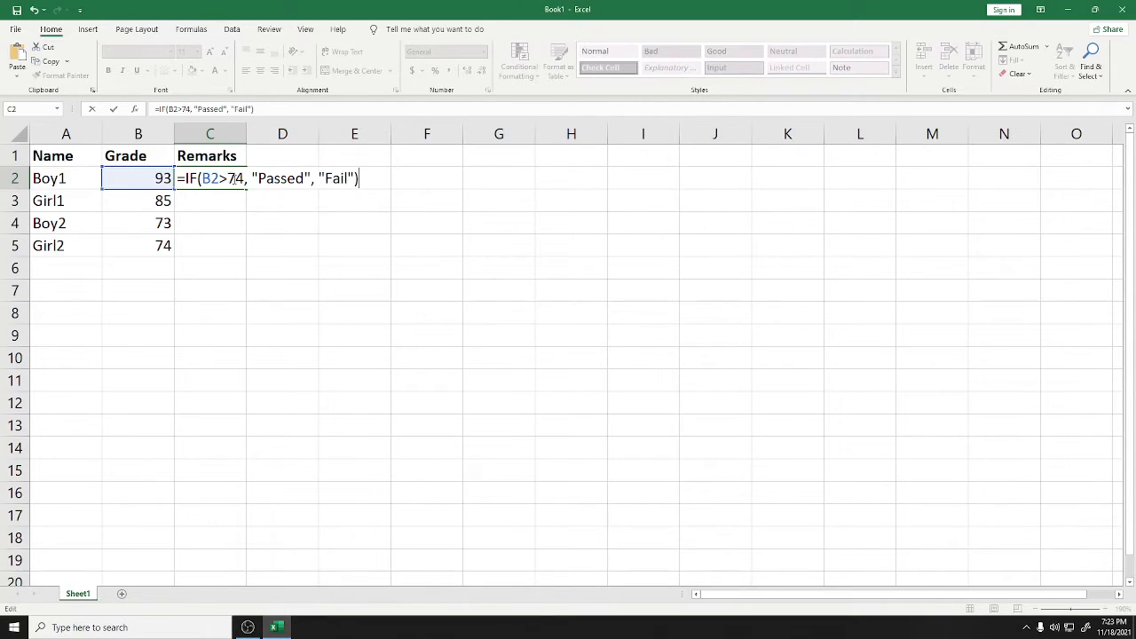
pyautogui.moveTo(151, 176); pyautogui.dragTo(276, 178)
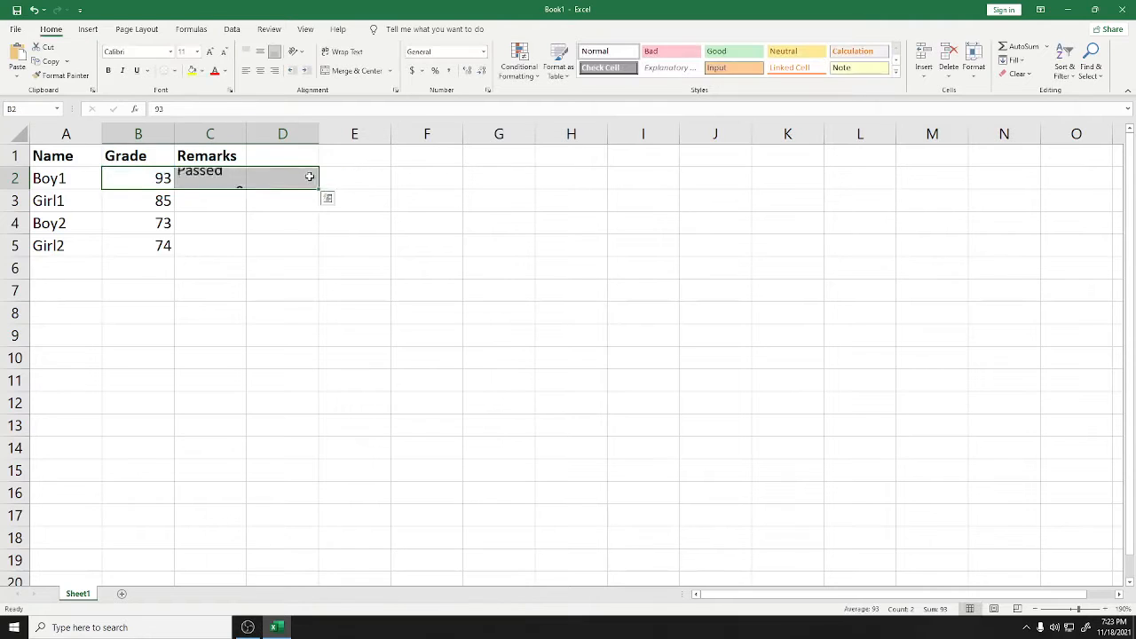
# Fill the C2 IF formula down to C5, giving Passed, Passed, Fail, Fail
pyautogui.click(282, 177)
pyautogui.doubleClick(216, 182)
pyautogui.tripleClick(310, 182)
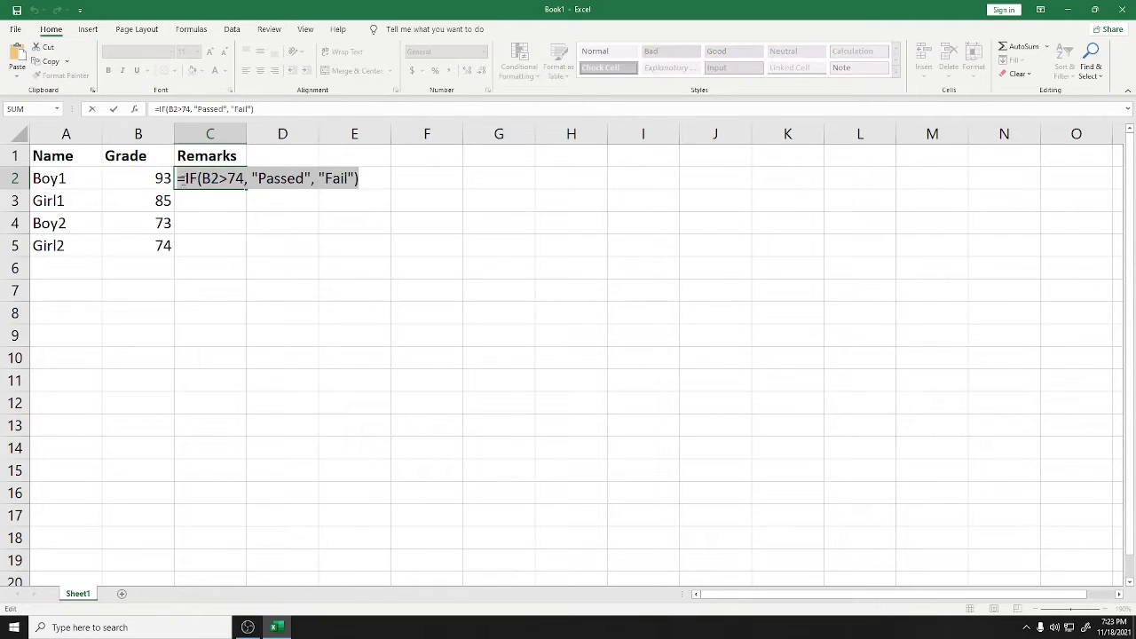
pyautogui.click(353, 180)
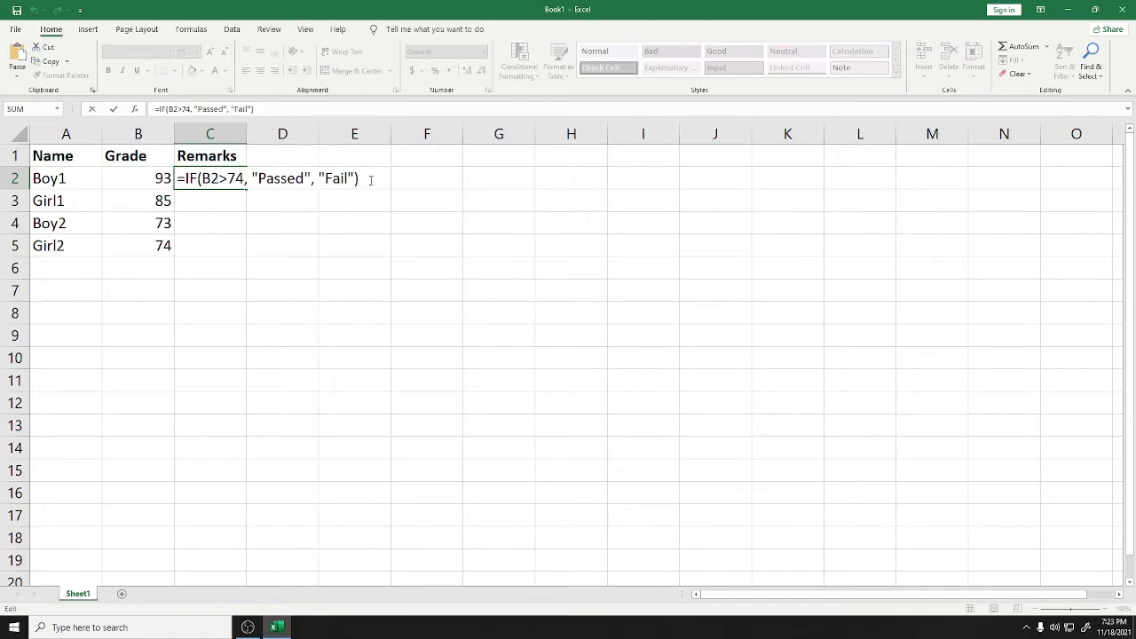
pyautogui.press('Return')
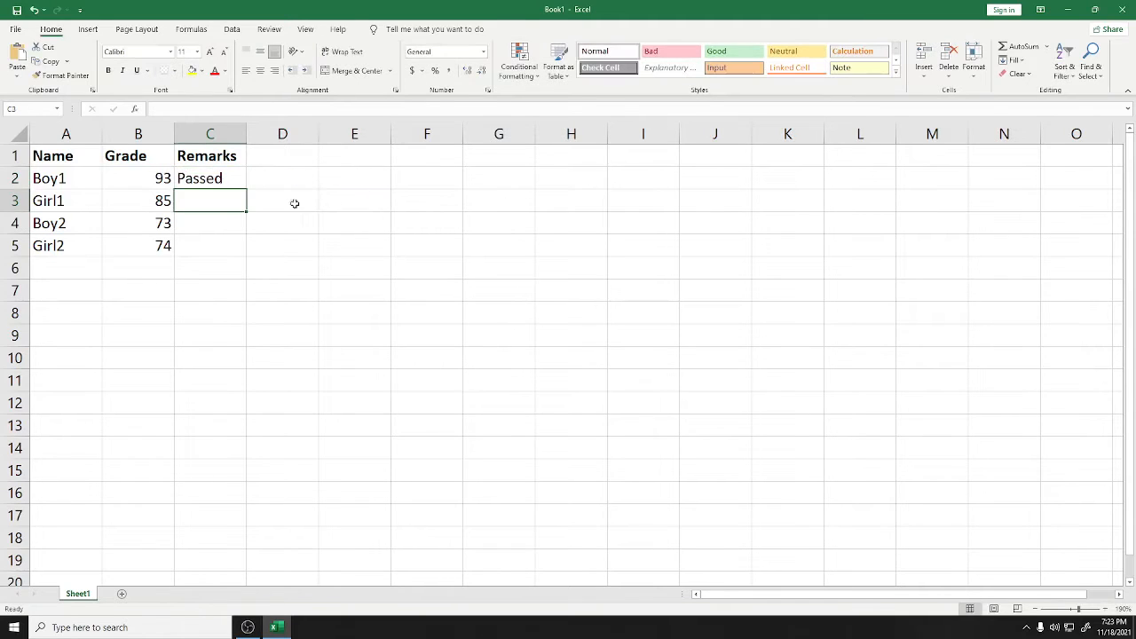
pyautogui.click(193, 172)
pyautogui.doubleClick(195, 177)
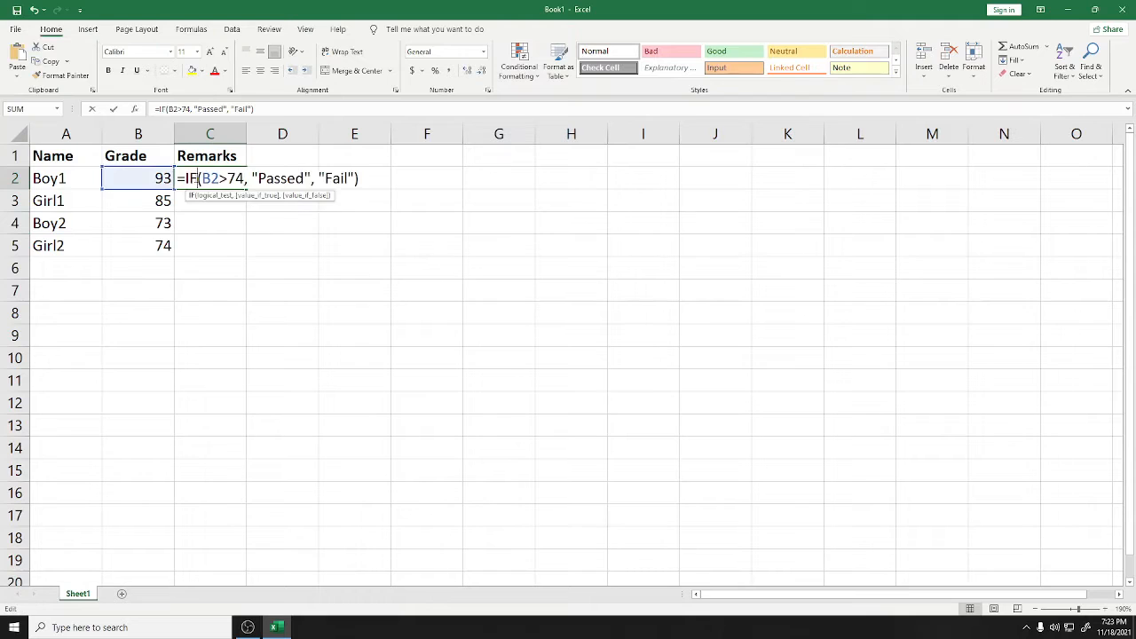
pyautogui.click(231, 223)
pyautogui.click(216, 180)
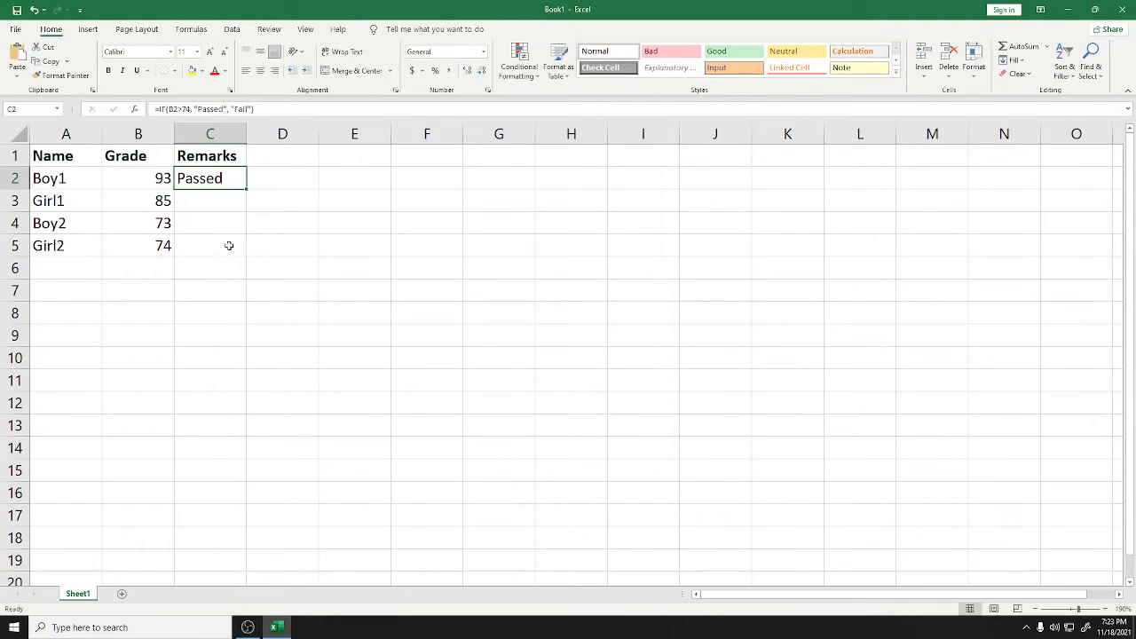
pyautogui.moveTo(246, 188); pyautogui.dragTo(238, 251)
pyautogui.click(260, 231)
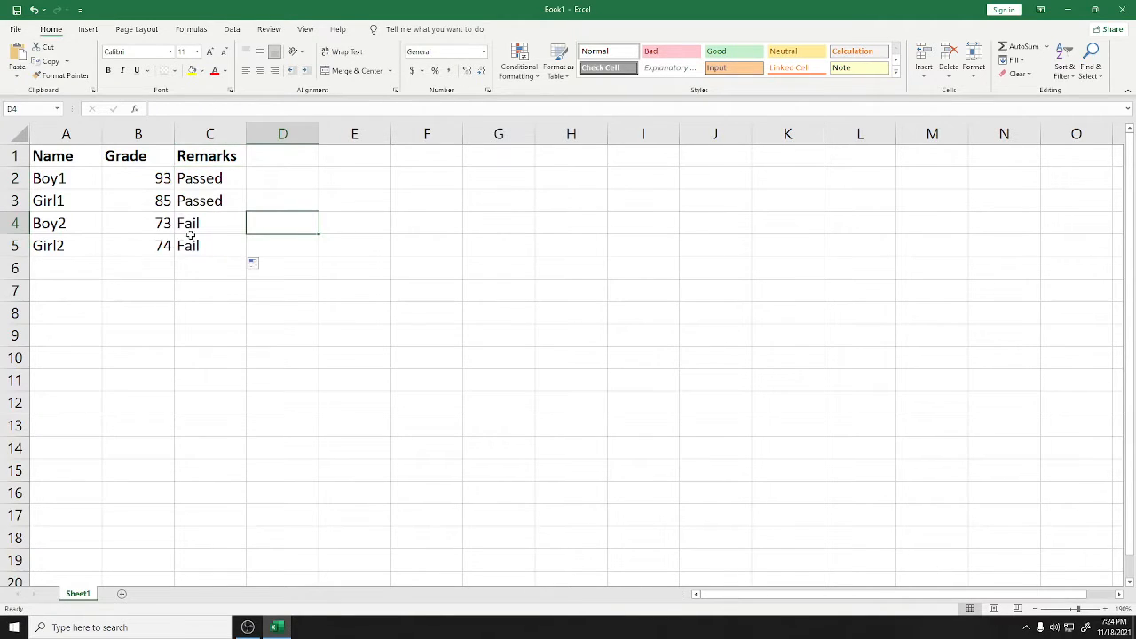
# Change Boy1's grade from 93 to 60 and Boy2's grade from 73 to 92
pyautogui.doubleClick(158, 179)
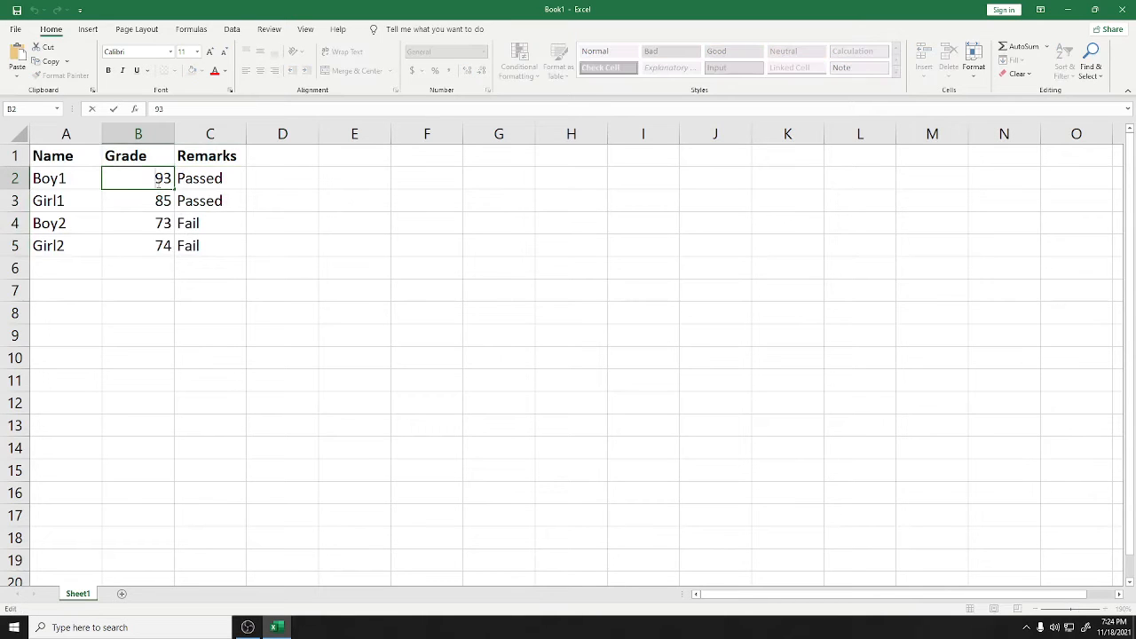
pyautogui.press('BackSpace')
pyautogui.write('60')
pyautogui.press('Return')
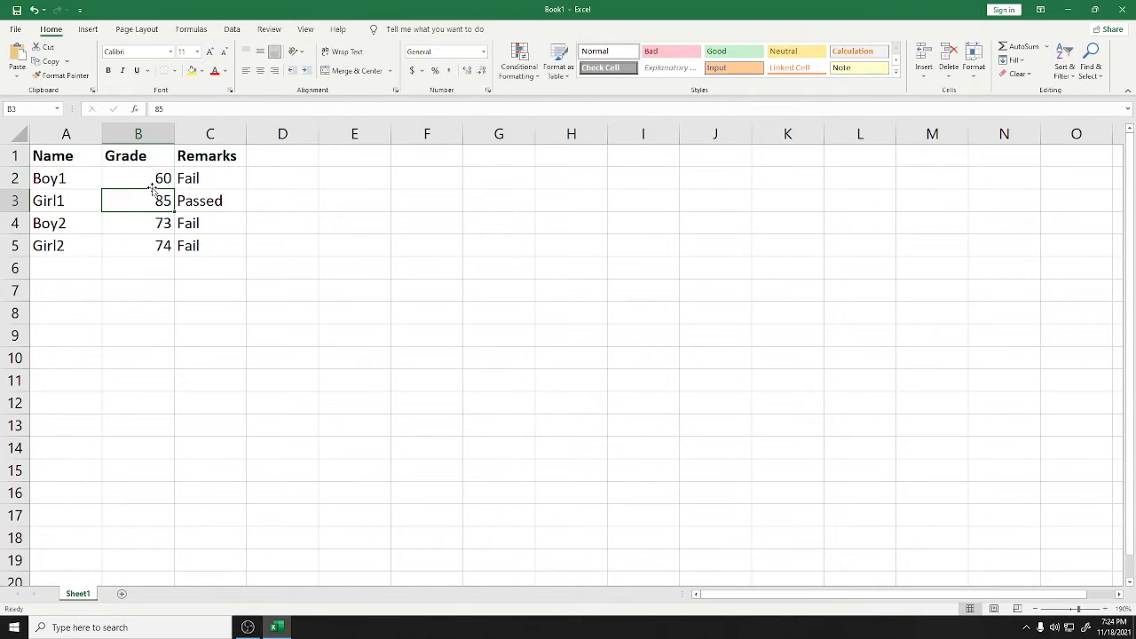
pyautogui.doubleClick(159, 221)
pyautogui.doubleClick(159, 221)
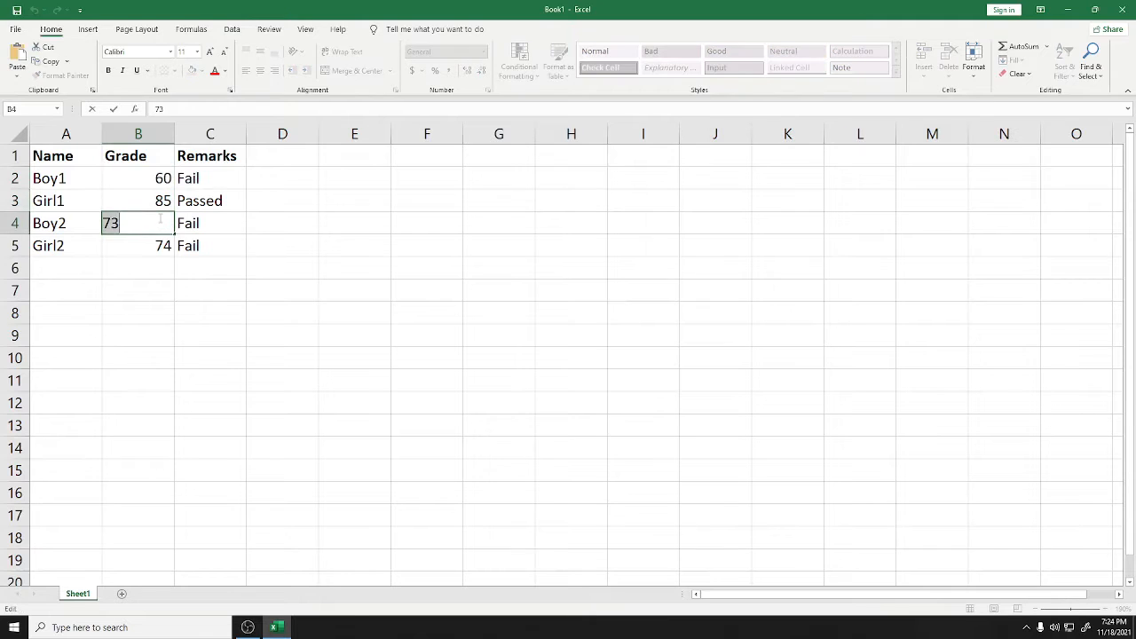
pyautogui.press('BackSpace')
pyautogui.write('92')
pyautogui.press('Return')
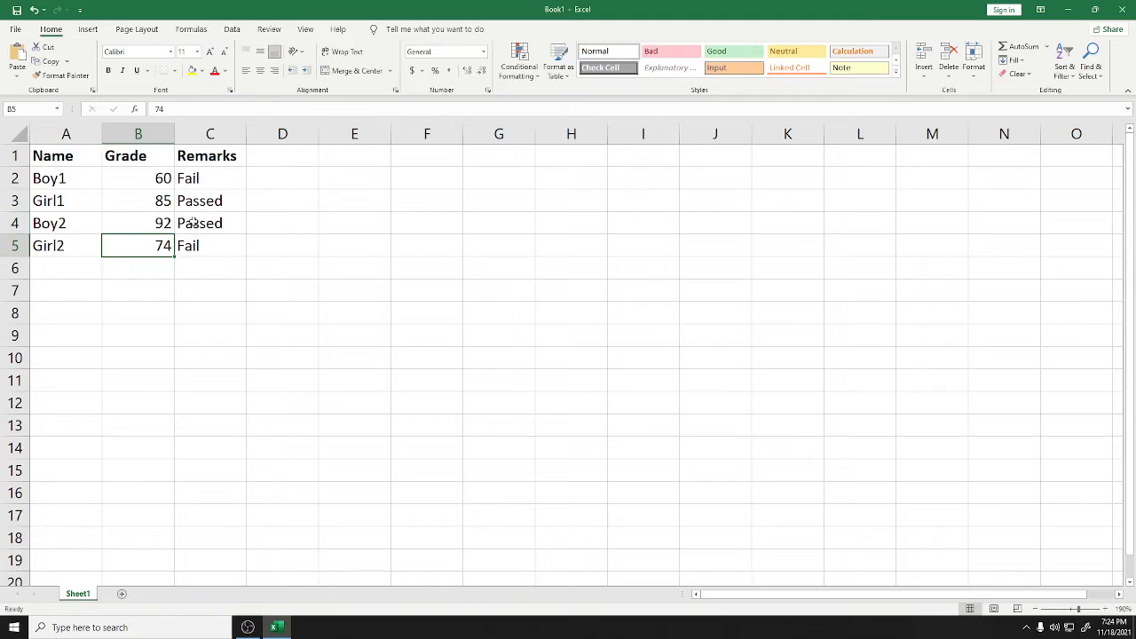
pyautogui.click(262, 222)
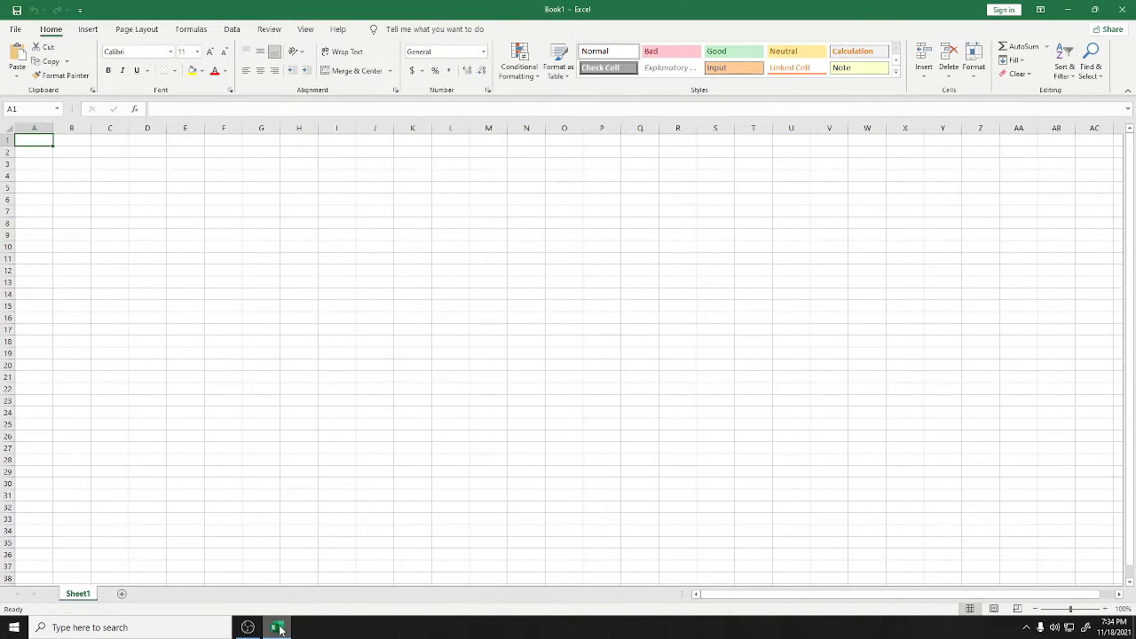
# Type Groups in A1 and Group 1 in A2, then fill Group 2 to Group 4 down to A5
pyautogui.keyDown('ctrl'); pyautogui.scroll(7, 140, 307); pyautogui.keyUp('ctrl')
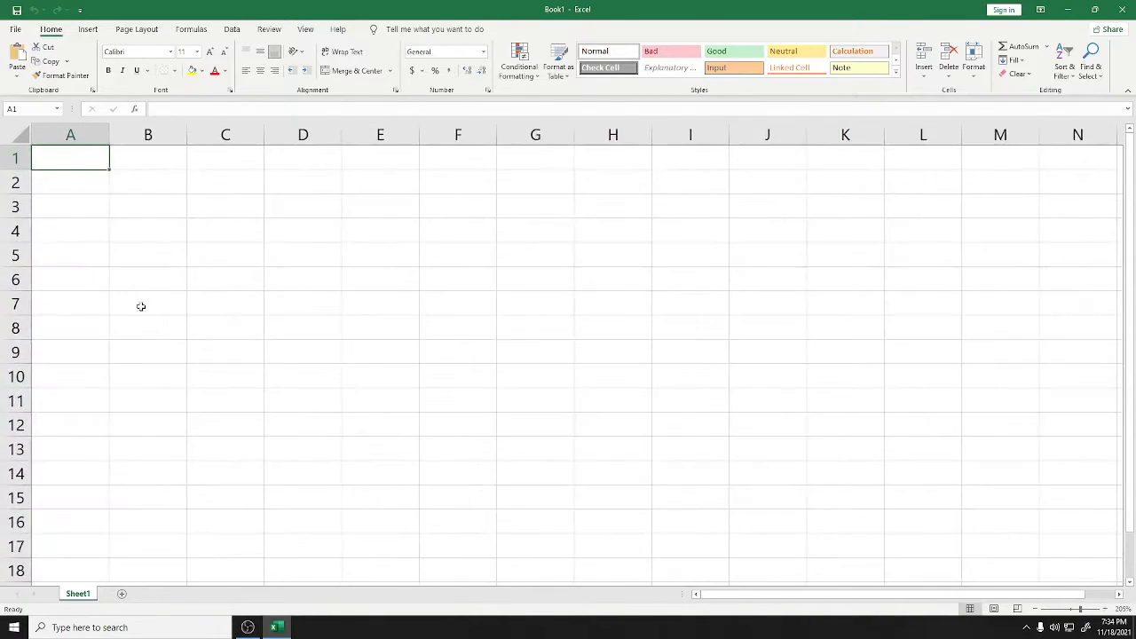
pyautogui.keyDown('ctrl'); pyautogui.scroll(2, 141, 306); pyautogui.keyUp('ctrl')
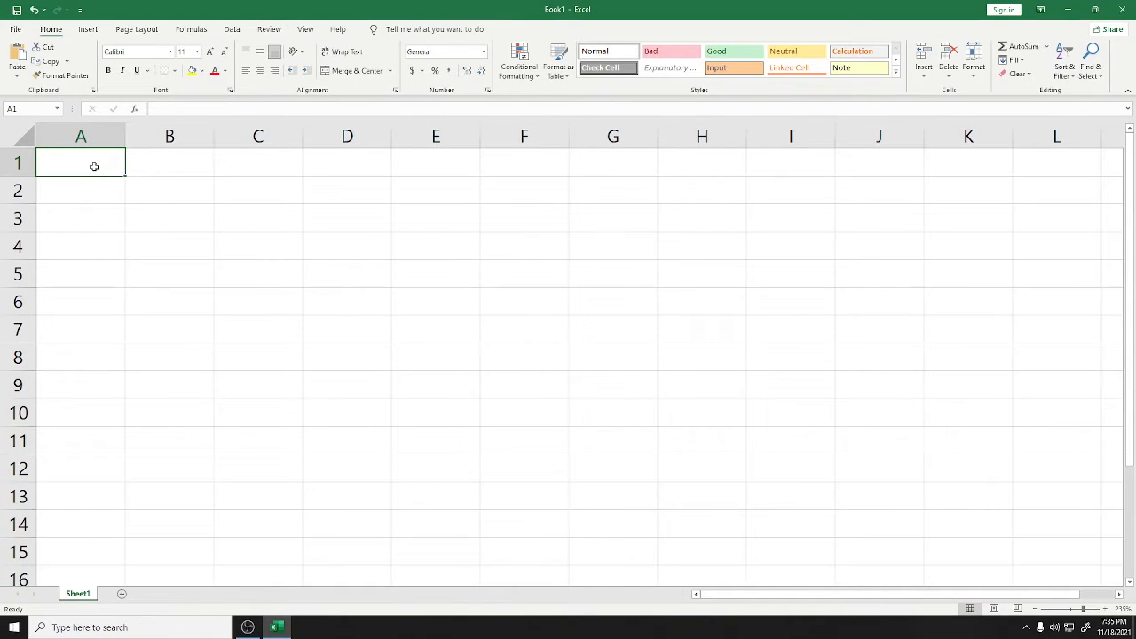
pyautogui.write('Group')
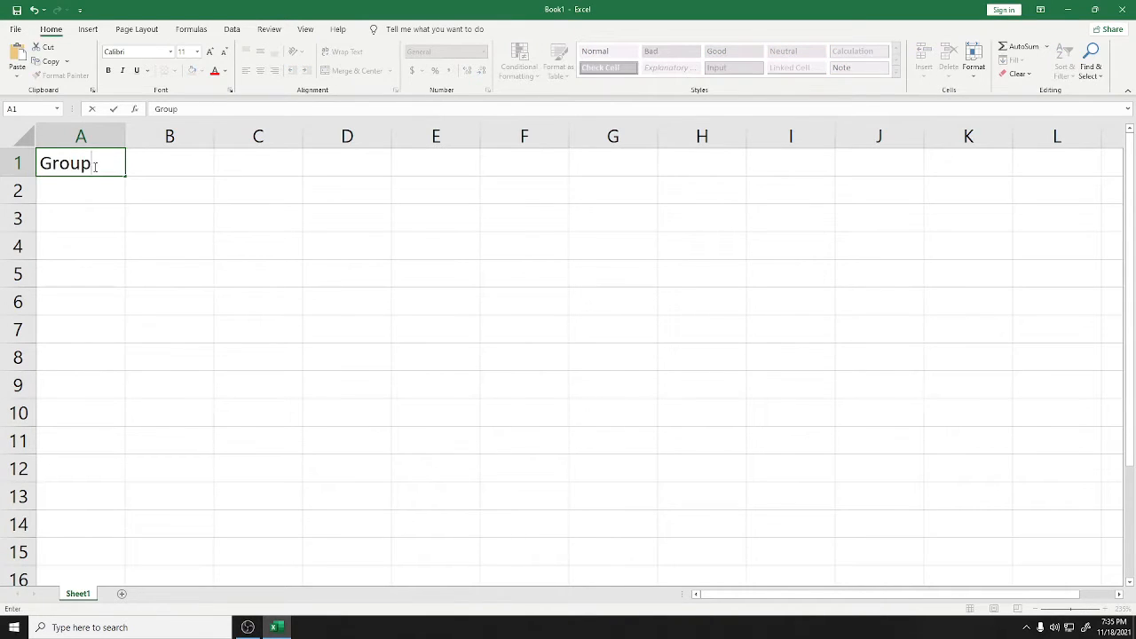
pyautogui.click(197, 170)
pyautogui.click(108, 164)
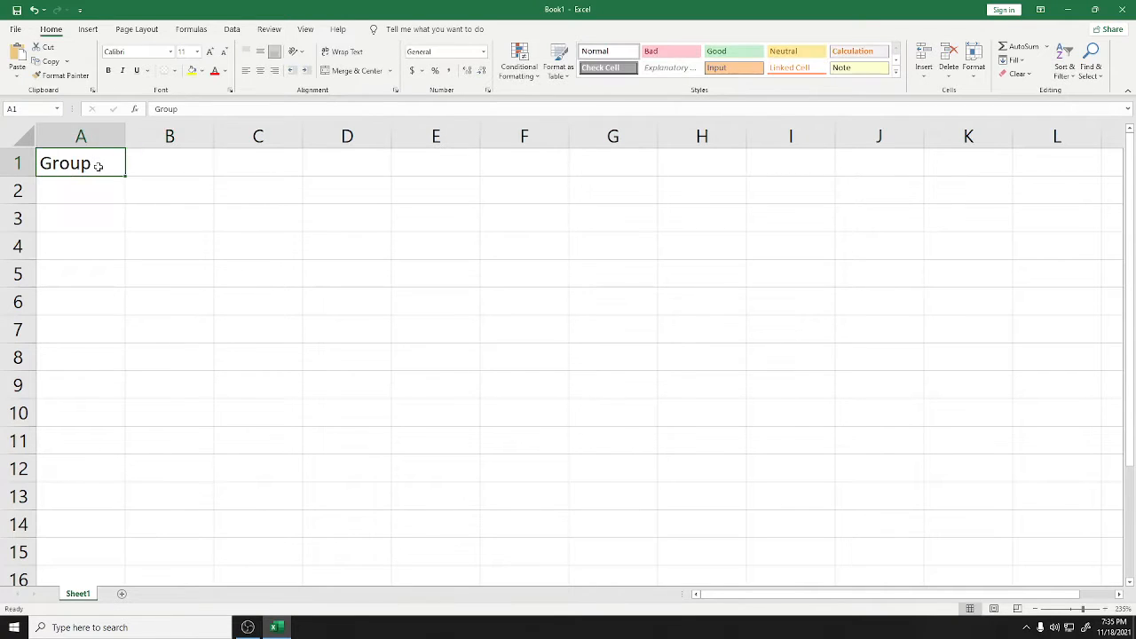
pyautogui.click(89, 200)
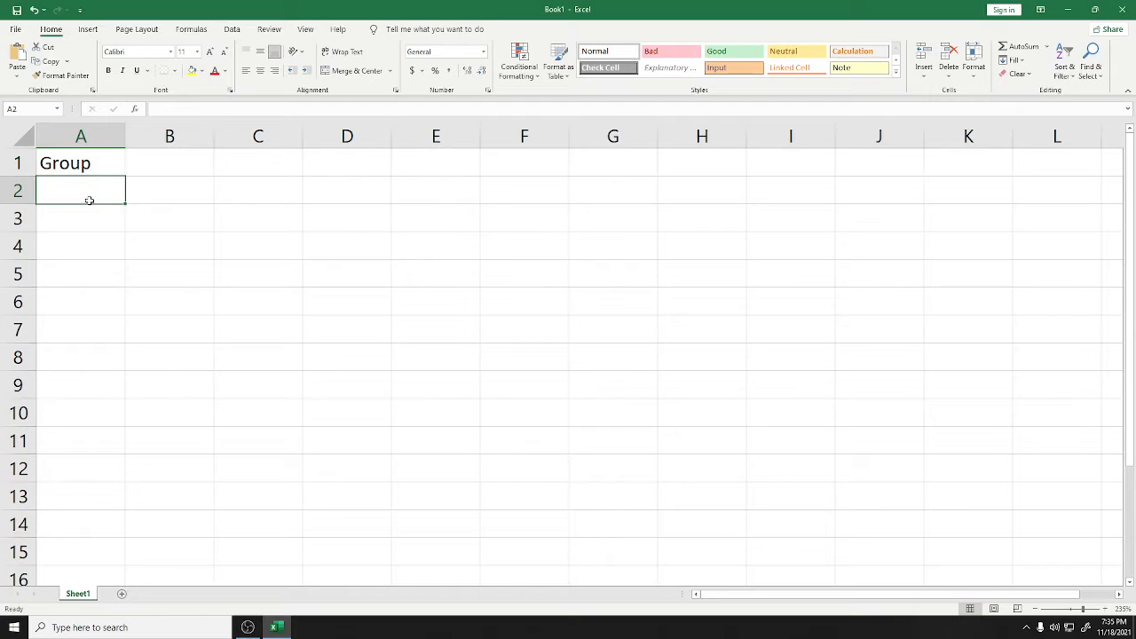
pyautogui.doubleClick(92, 170)
pyautogui.write('s')
pyautogui.click(89, 191)
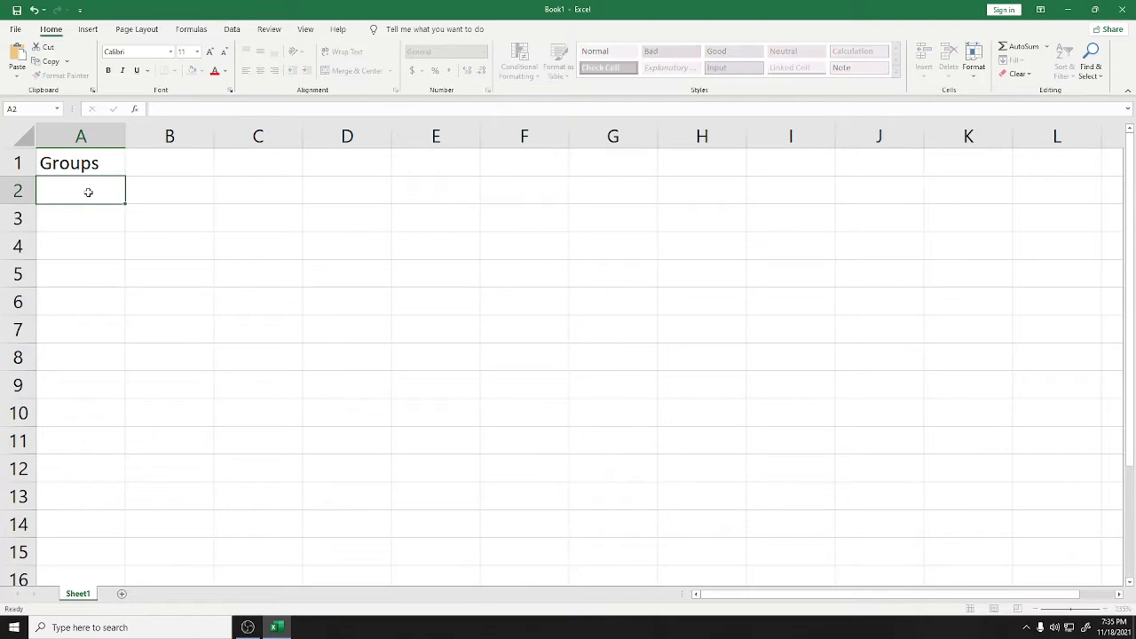
pyautogui.write('Group')
pyautogui.press('BackSpace')
pyautogui.write('1')
pyautogui.press('BackSpace')
pyautogui.write('1')
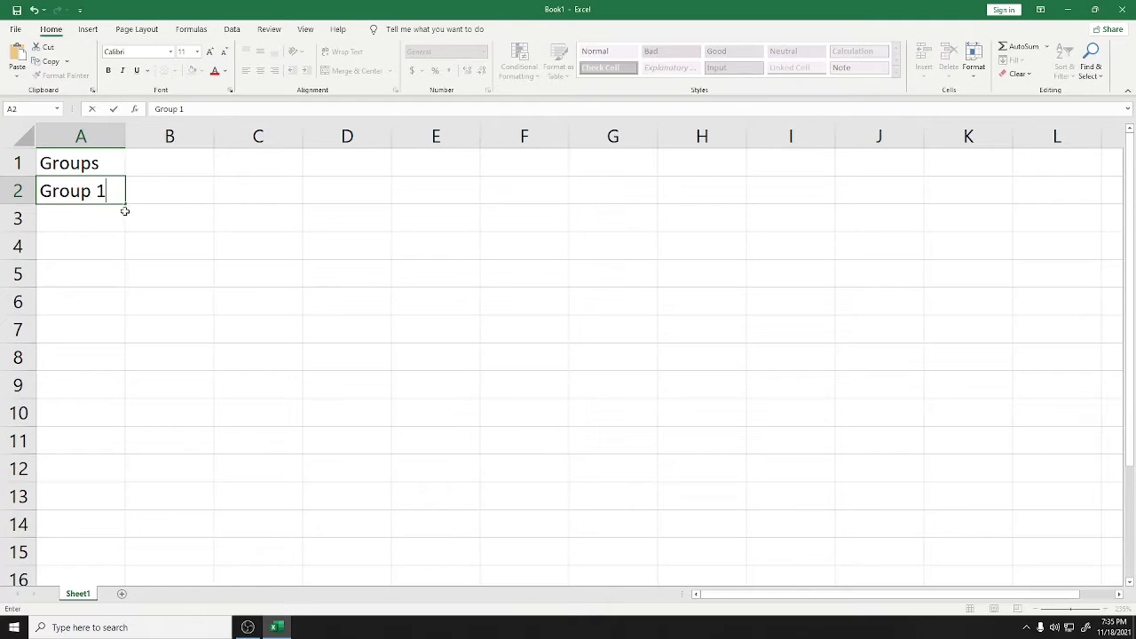
pyautogui.moveTo(125, 205); pyautogui.dragTo(127, 288)
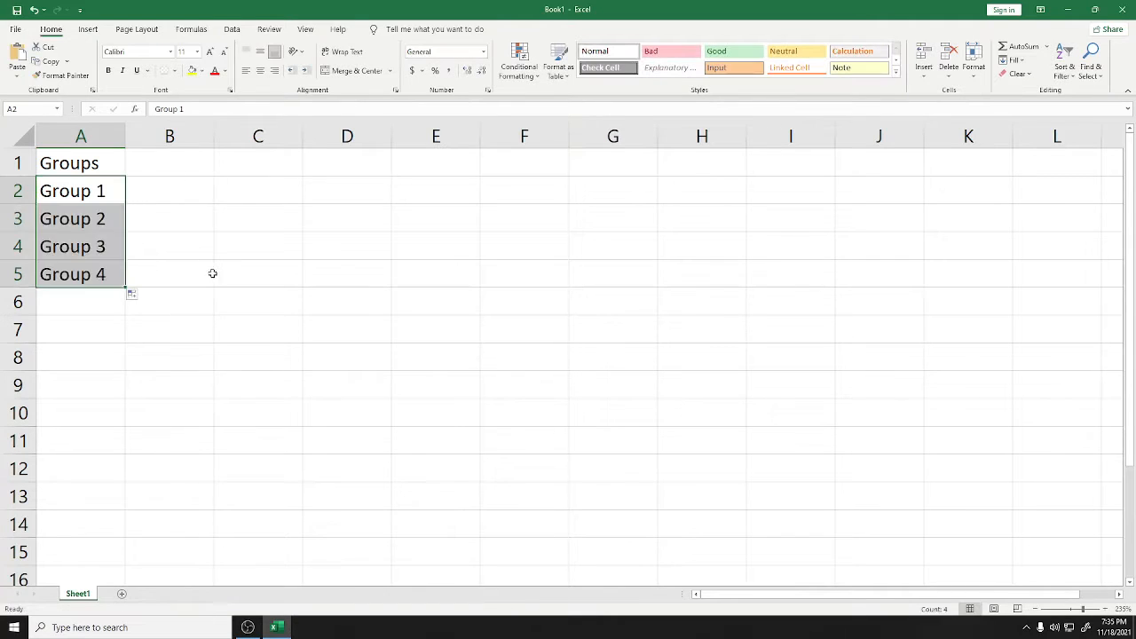
pyautogui.click(213, 270)
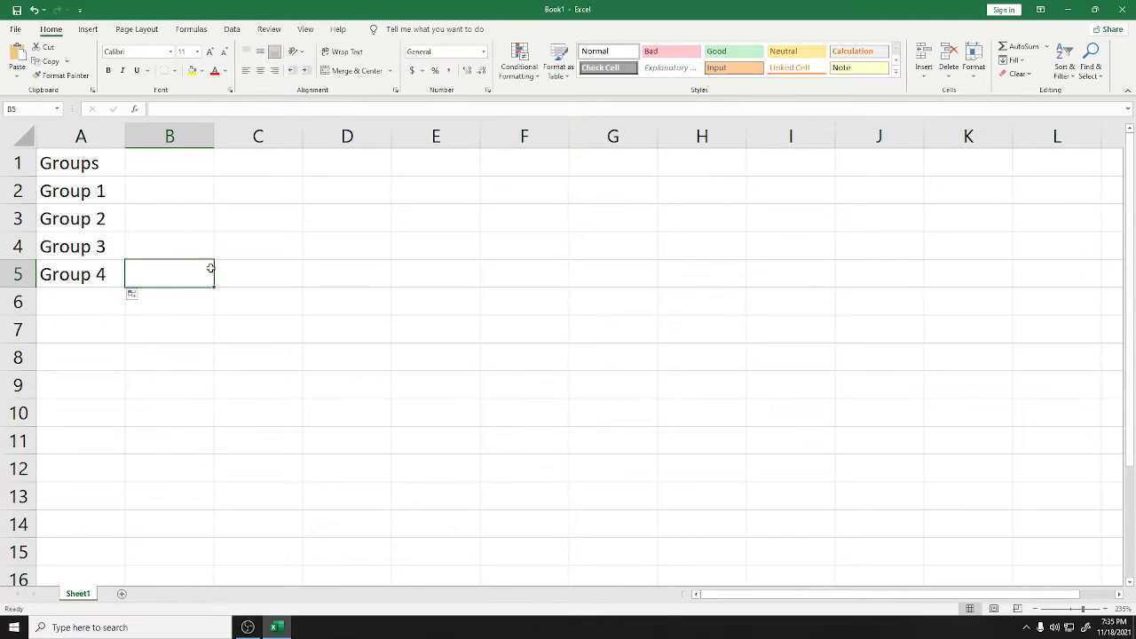
# Enter the Marble Count header in B1
pyautogui.click(176, 171)
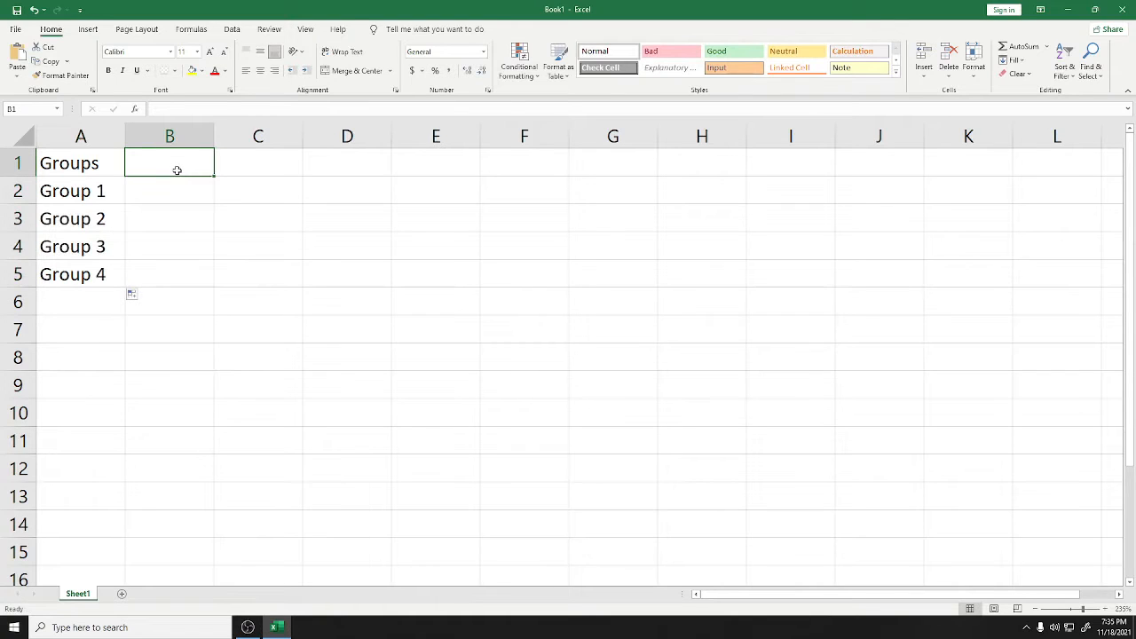
pyautogui.write('Mem')
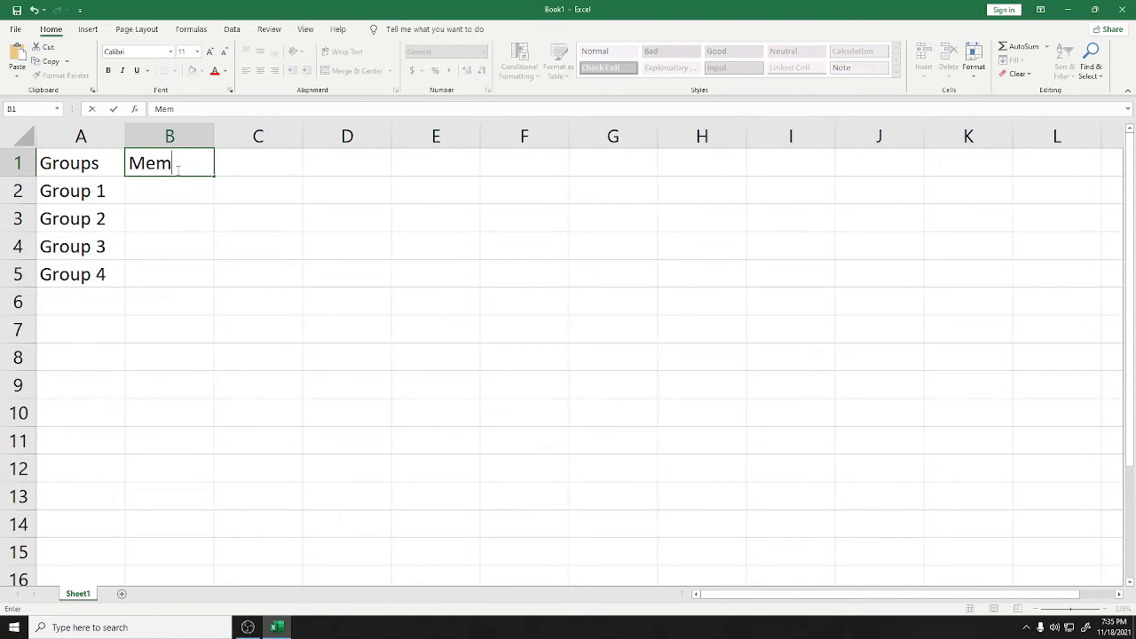
pyautogui.press('BackSpace')
pyautogui.press('BackSpace')
pyautogui.write('arble Count')
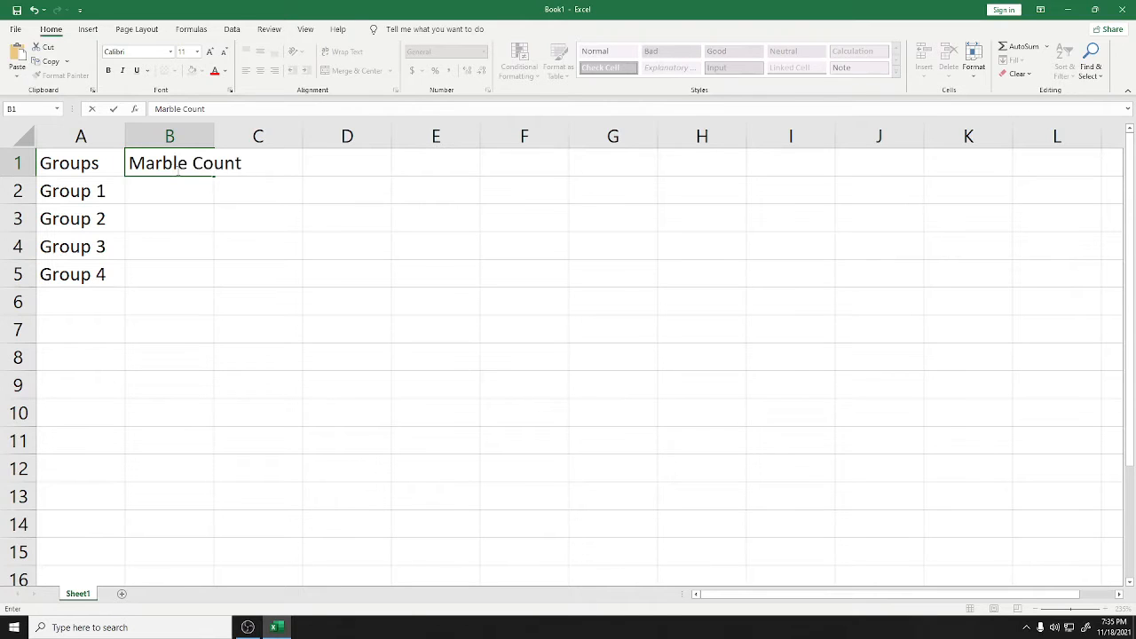
pyautogui.press('Return')
# Merge and centre B1:C1 for Marble Count and D1:E1 for a Member Count header
pyautogui.moveTo(195, 162); pyautogui.dragTo(242, 165)
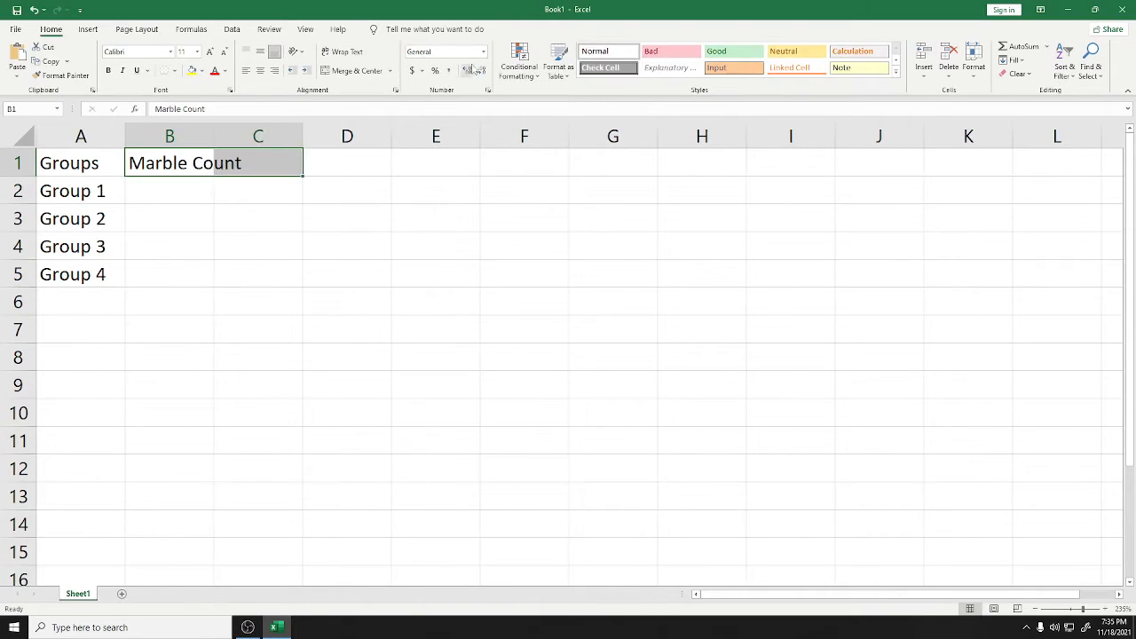
pyautogui.click(353, 70)
pyautogui.click(311, 215)
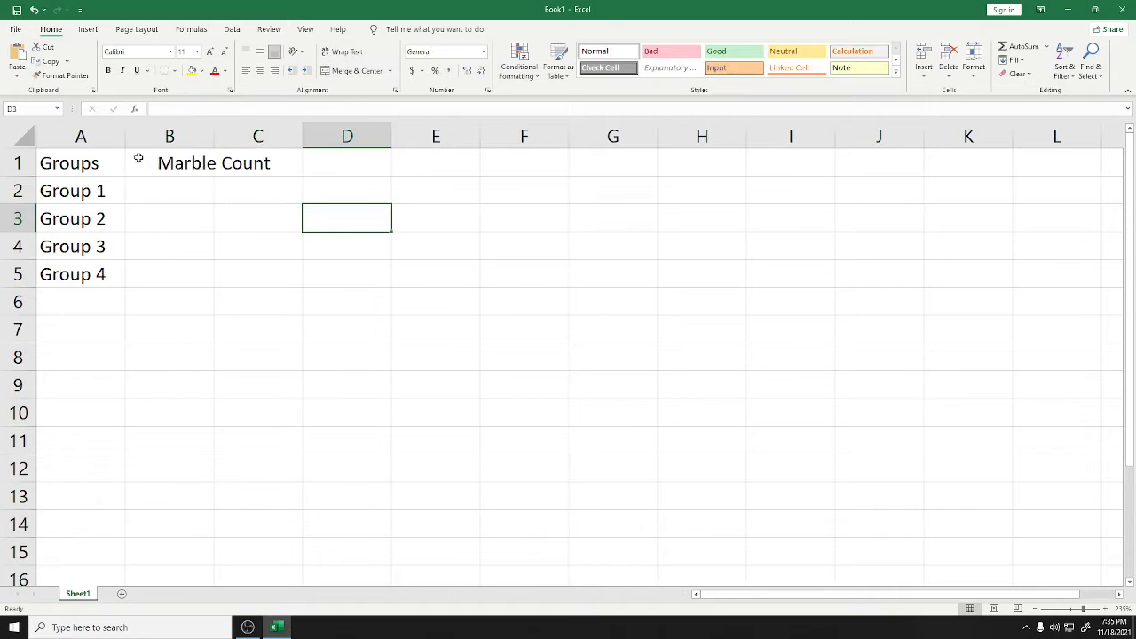
pyautogui.click(94, 163)
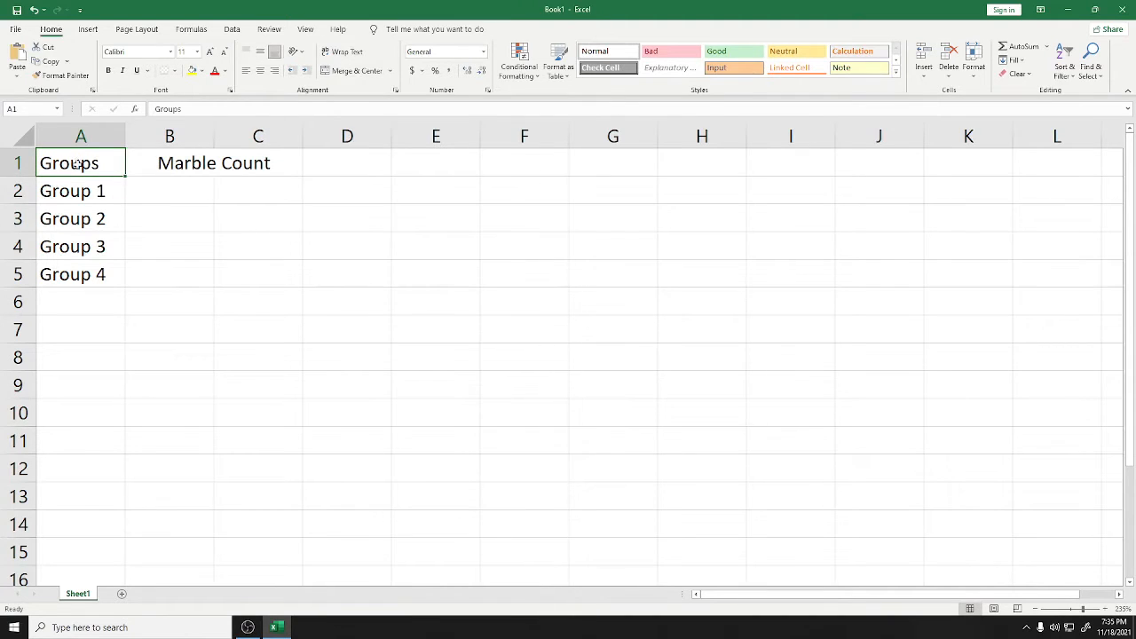
pyautogui.click(370, 168)
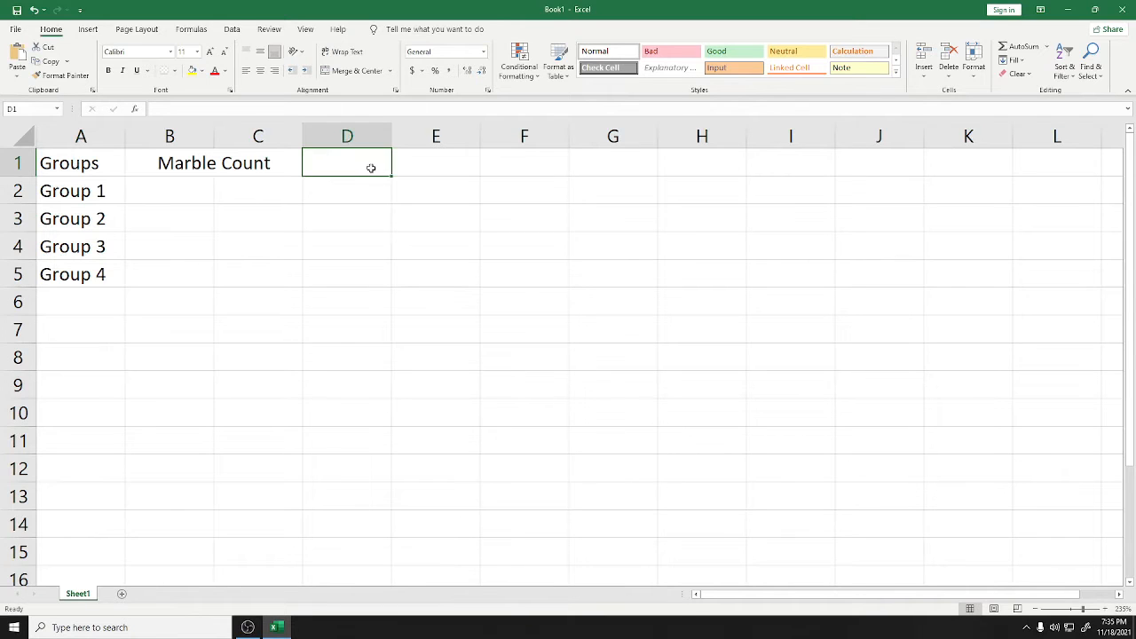
pyautogui.moveTo(370, 167); pyautogui.dragTo(405, 165)
pyautogui.click(353, 70)
pyautogui.doubleClick(387, 168)
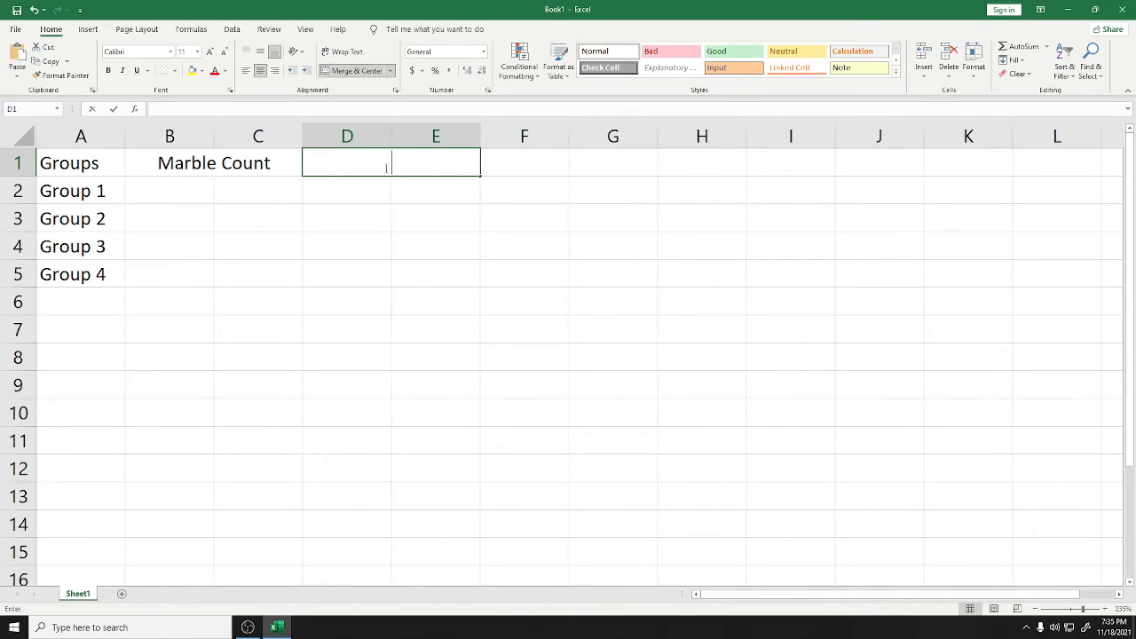
pyautogui.write('Member ')
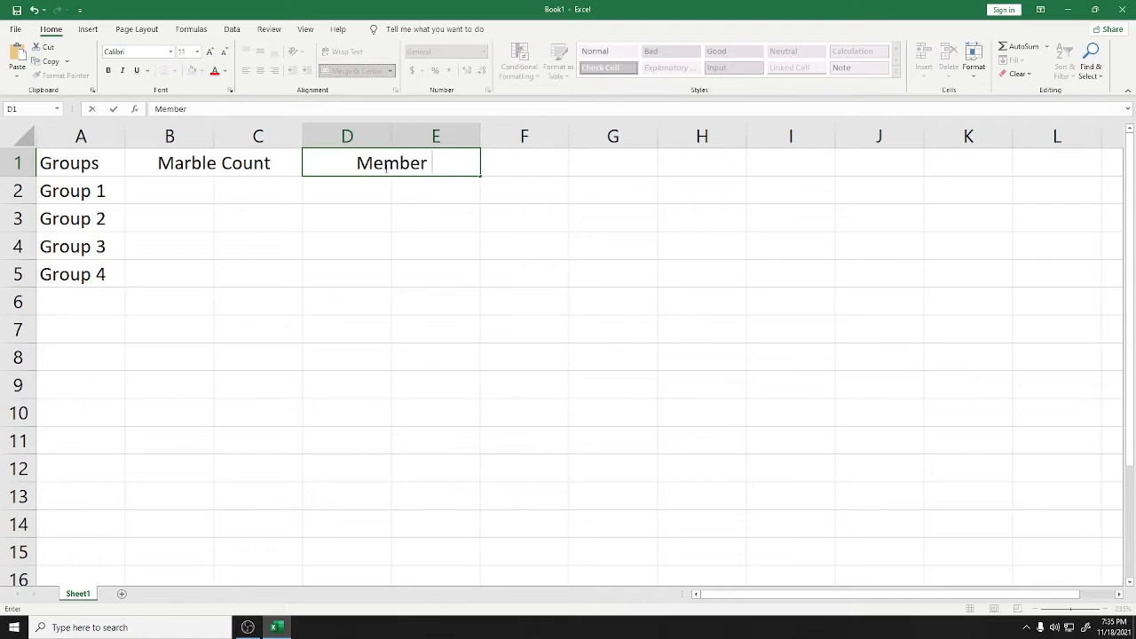
pyautogui.write('Count')
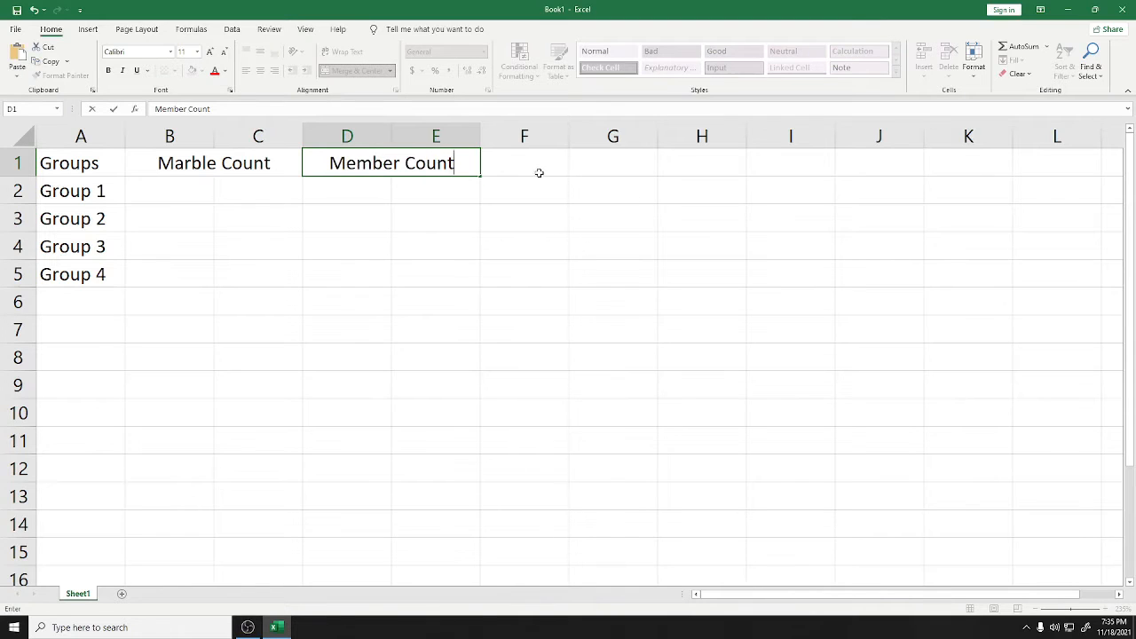
# Merge F1:G1 as Marble per Member, then centre all headers in A1:G1
pyautogui.moveTo(533, 170); pyautogui.dragTo(589, 167)
pyautogui.click(364, 71)
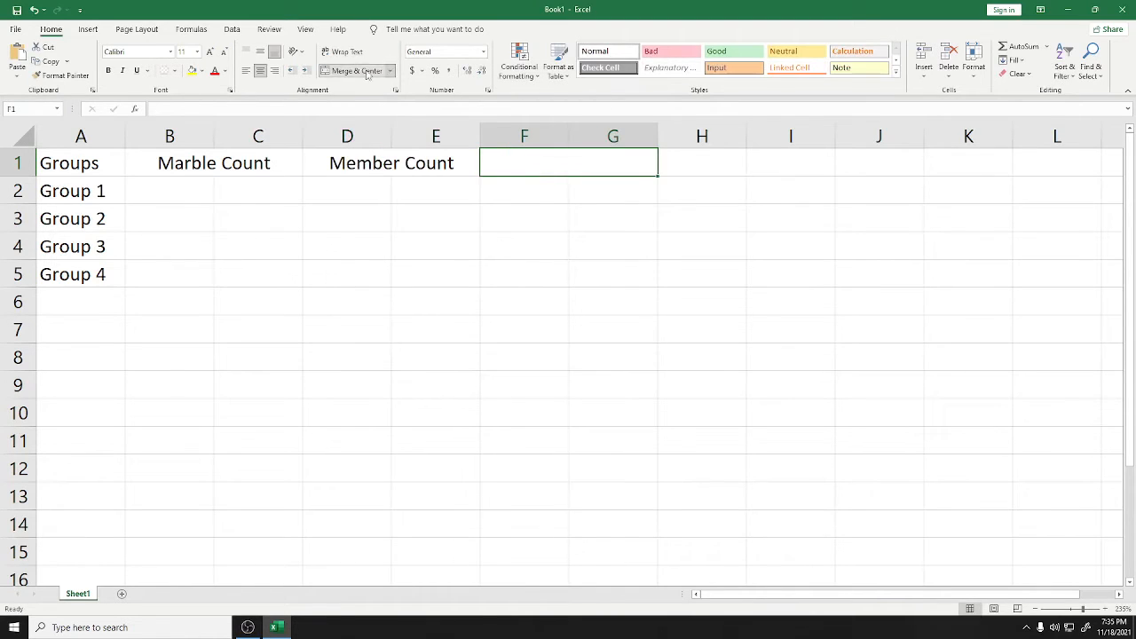
pyautogui.write('mar')
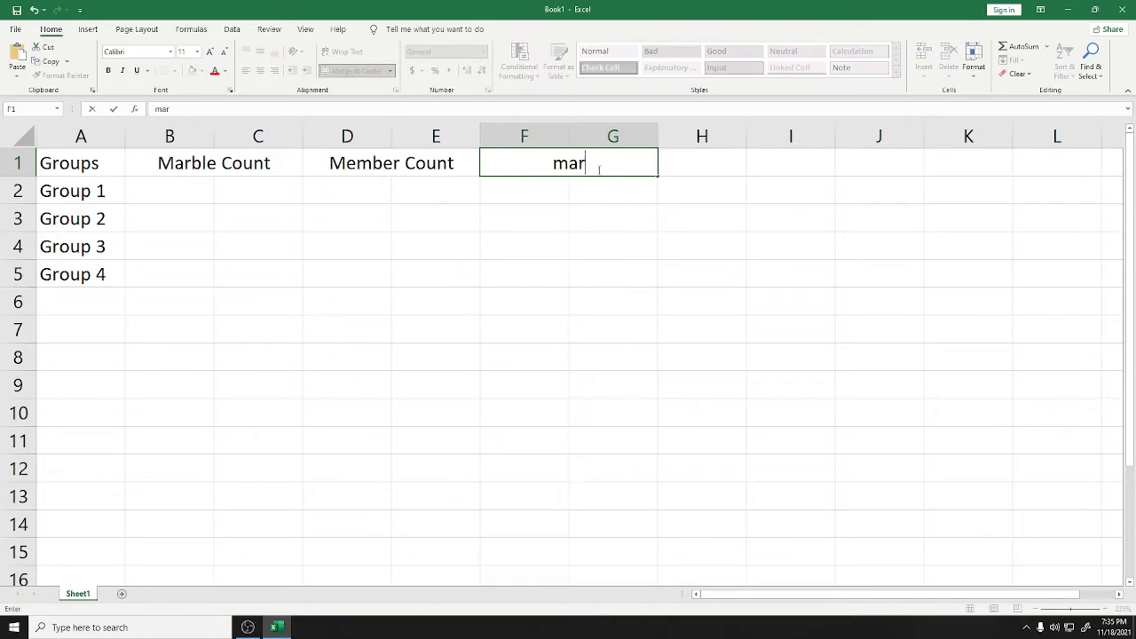
pyautogui.press('BackSpace')
pyautogui.press('BackSpace')
pyautogui.press('BackSpace')
pyautogui.write('Marble')
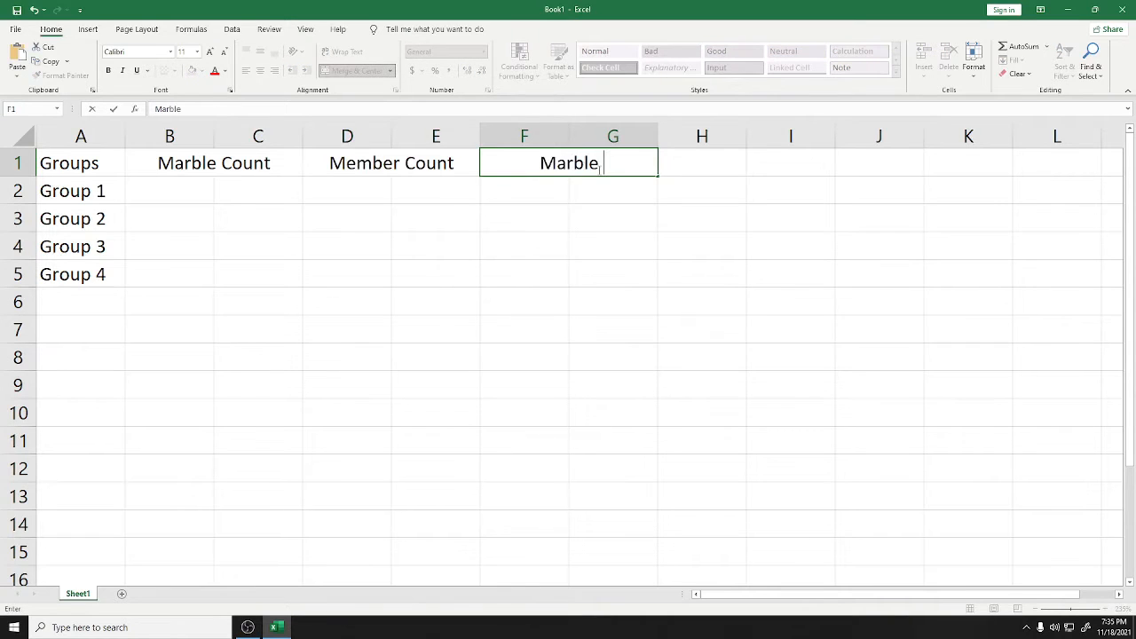
pyautogui.write(' per Membe')
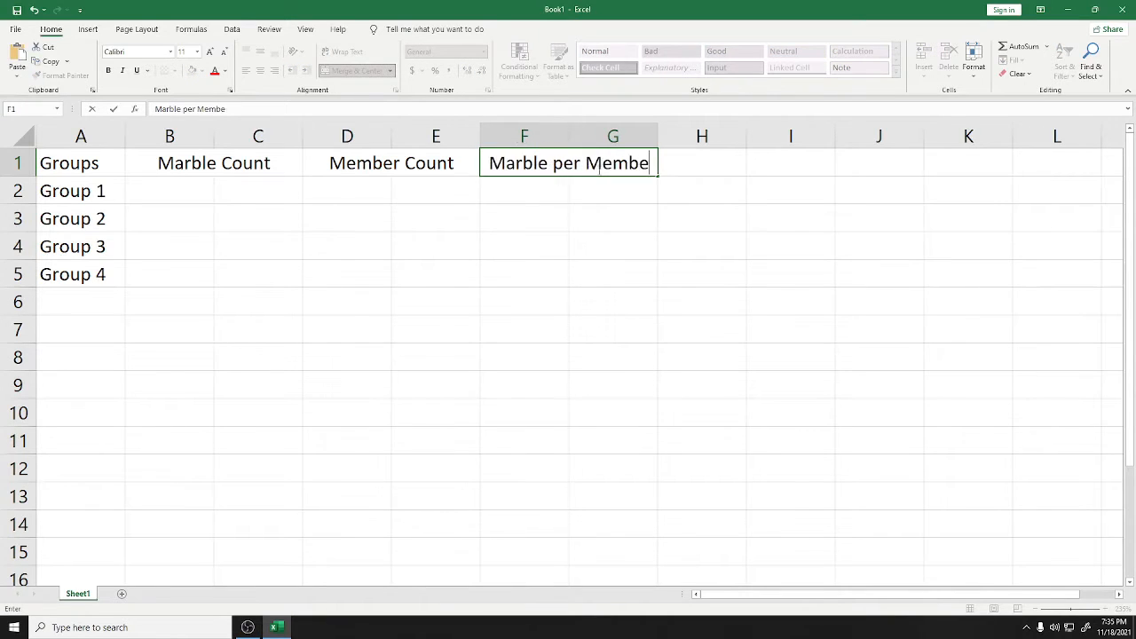
pyautogui.write('r')
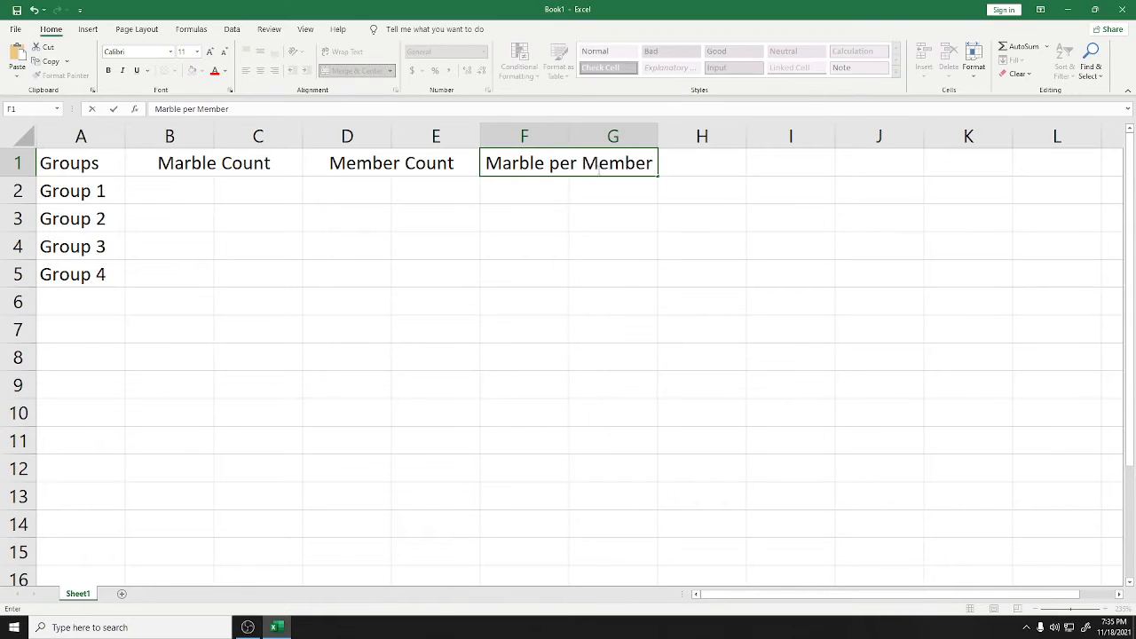
pyautogui.press('Return')
pyautogui.moveTo(71, 163); pyautogui.dragTo(613, 164)
pyautogui.click(260, 71)
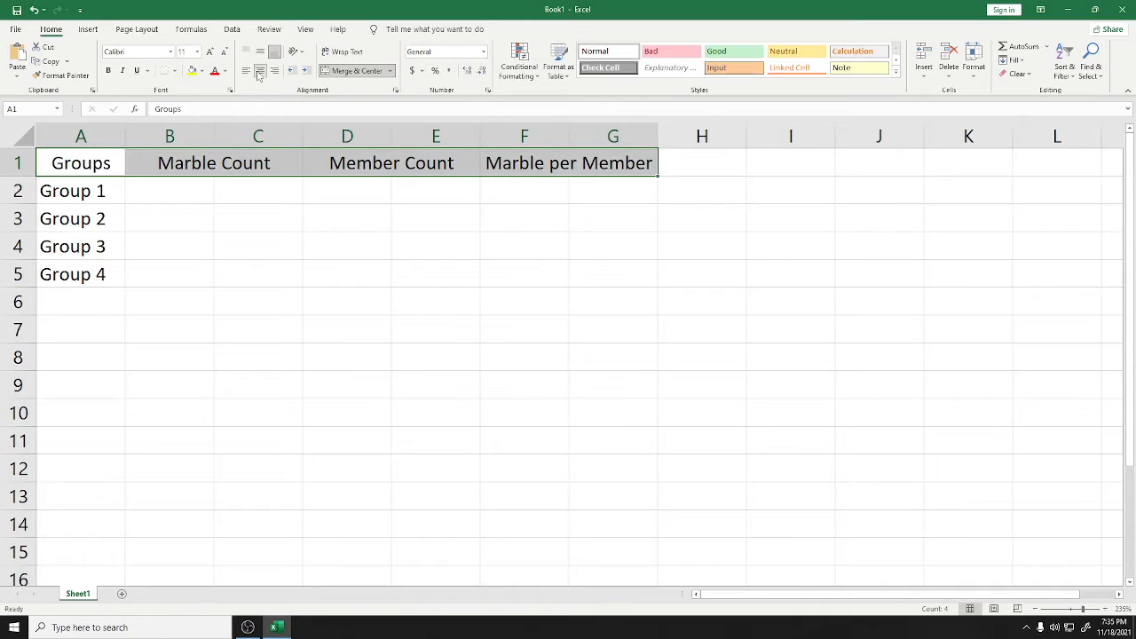
# Bold the row 1 headers and merge B2:C2, with the merge carried across to G2
pyautogui.hotkey('ctrl', 'b')
pyautogui.click(380, 184)
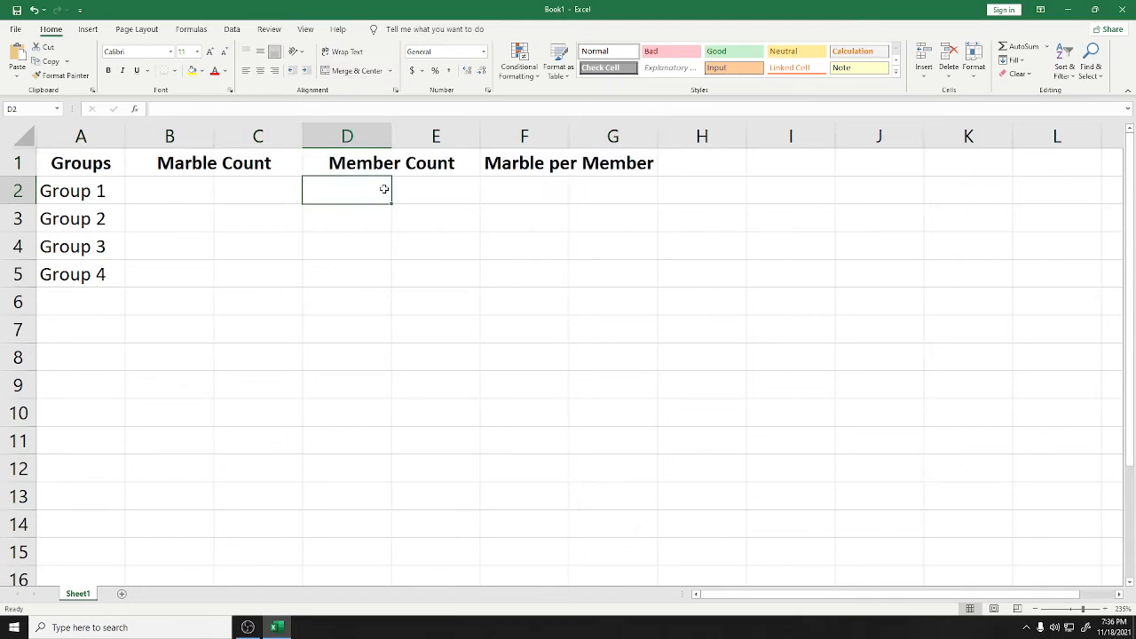
pyautogui.click(266, 218)
pyautogui.moveTo(169, 185); pyautogui.dragTo(223, 193)
pyautogui.click(355, 70)
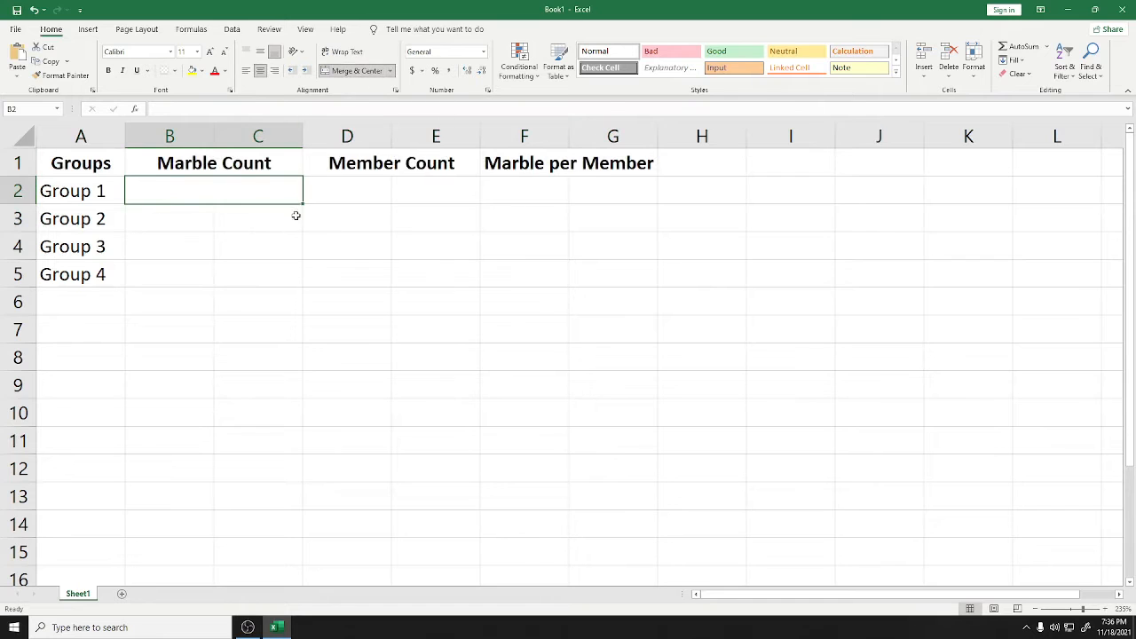
pyautogui.moveTo(305, 201); pyautogui.dragTo(620, 196)
# Extend the merged B:C, D:E and F:G cells down through row 5
pyautogui.click(521, 272)
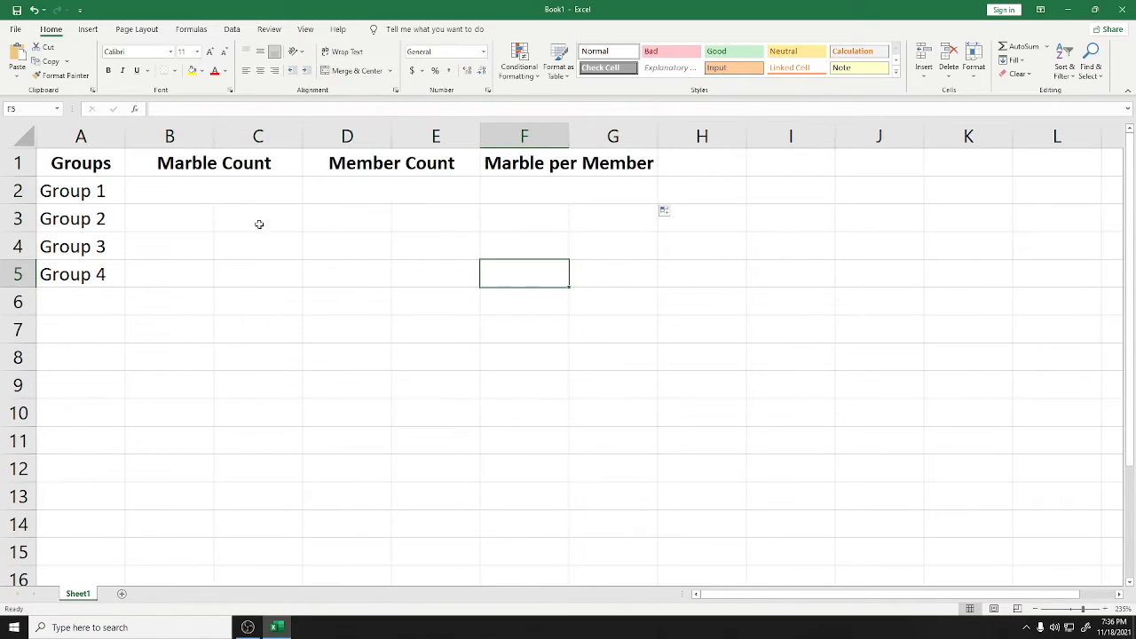
pyautogui.click(251, 199)
pyautogui.moveTo(302, 204); pyautogui.dragTo(285, 281)
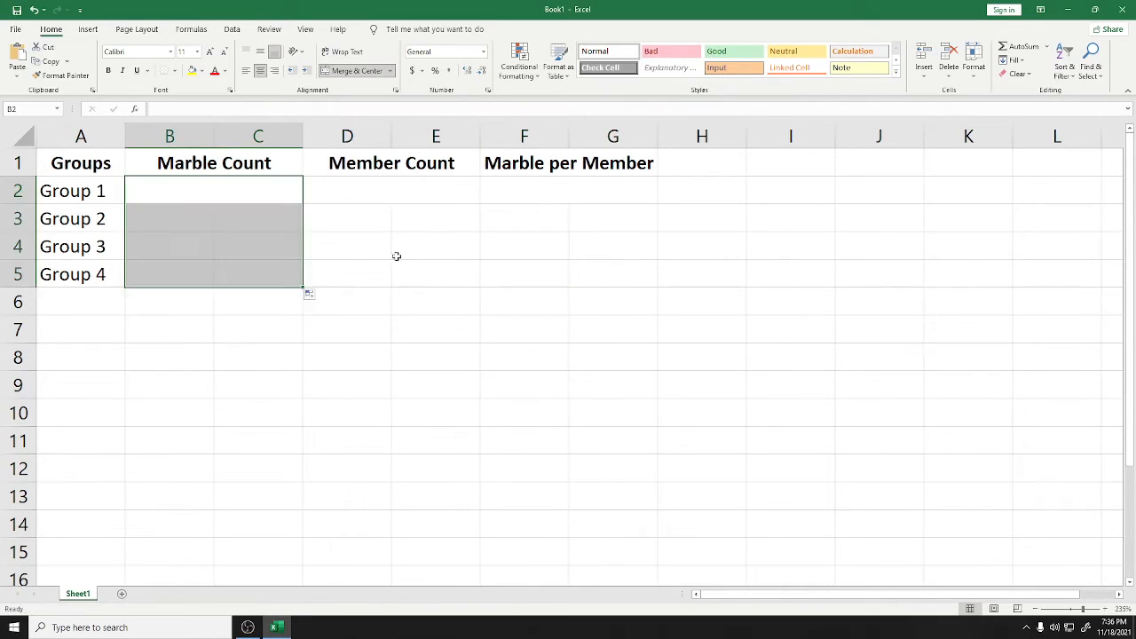
pyautogui.click(478, 197)
pyautogui.moveTo(480, 204); pyautogui.dragTo(474, 284)
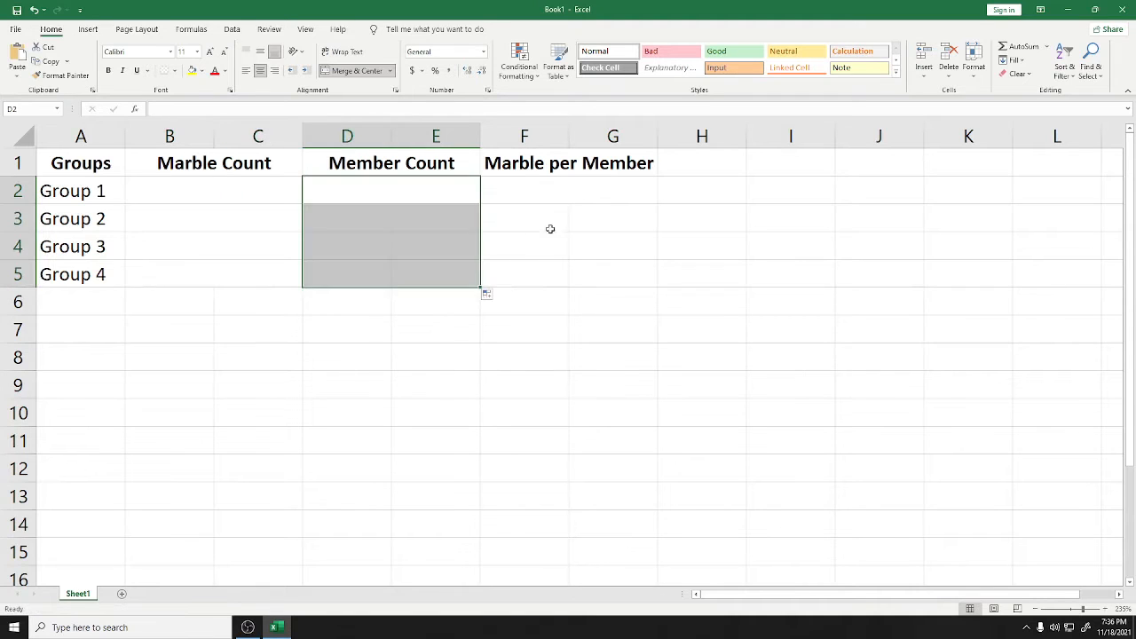
pyautogui.click(645, 194)
pyautogui.moveTo(658, 204); pyautogui.dragTo(629, 287)
pyautogui.click(231, 254)
# Apply All Borders to the table A1:G5
pyautogui.moveTo(42, 157); pyautogui.dragTo(622, 282)
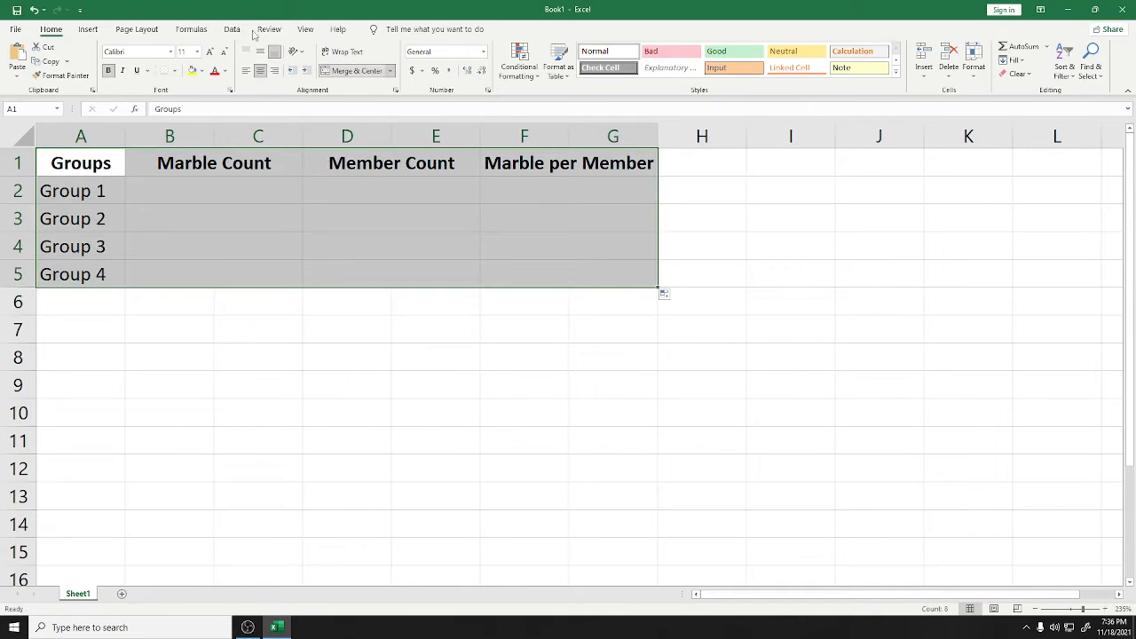
pyautogui.click(175, 71)
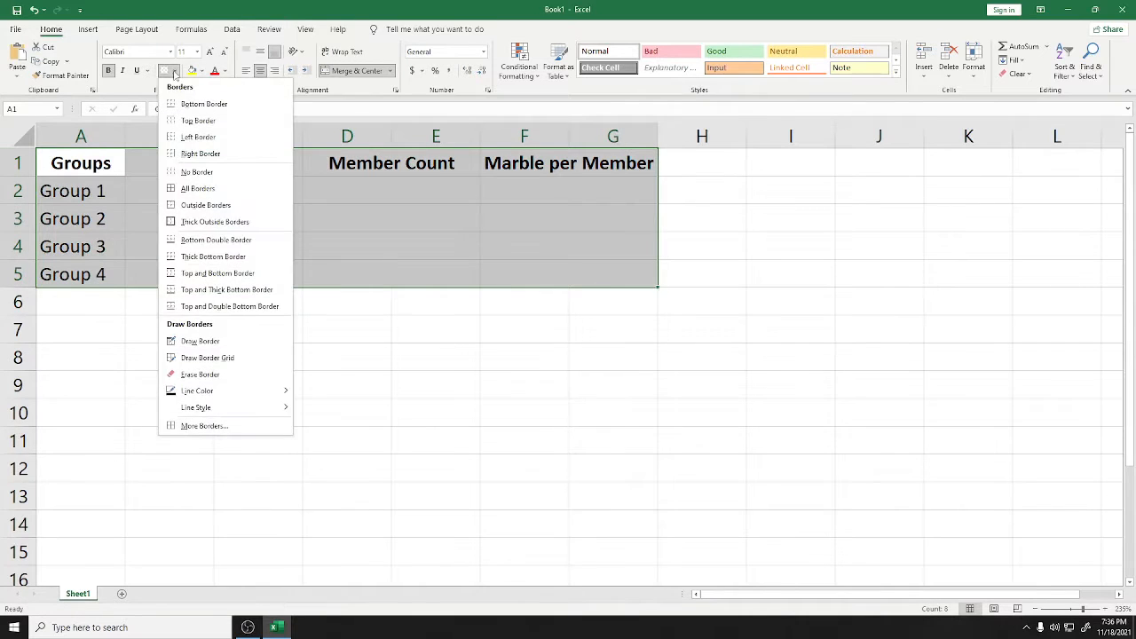
pyautogui.click(197, 188)
pyautogui.click(413, 321)
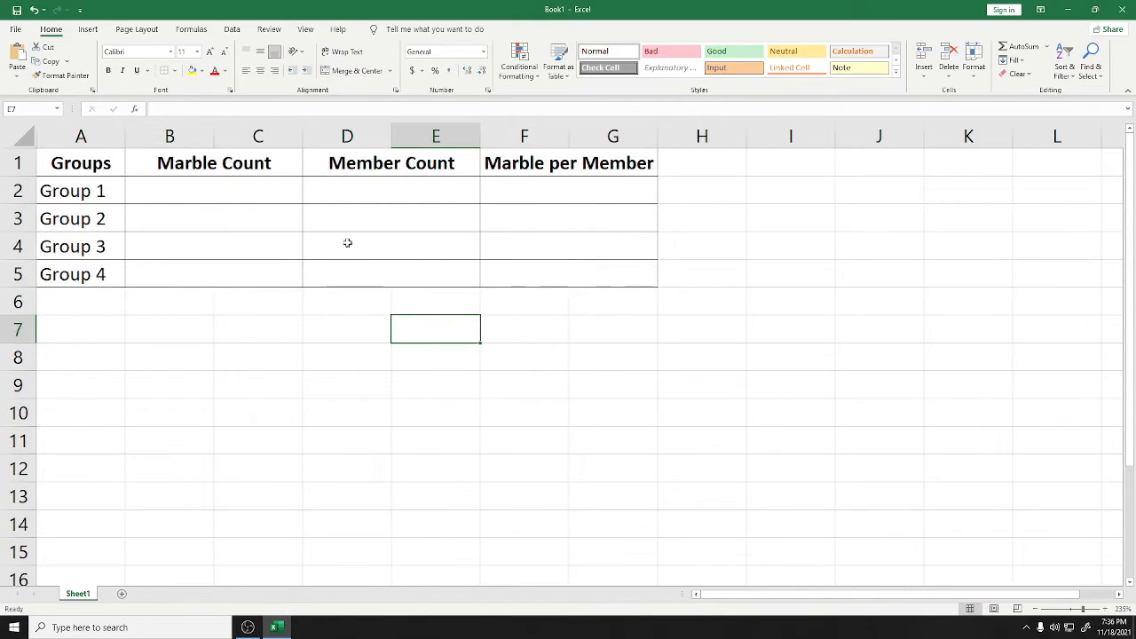
pyautogui.click(197, 192)
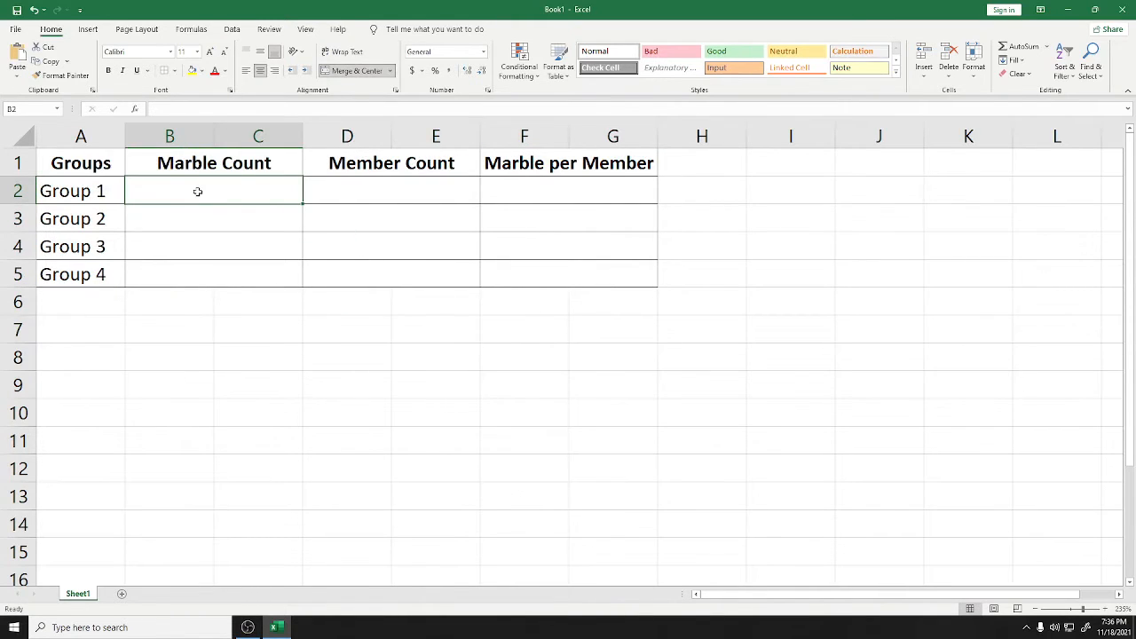
# Enter Marble Counts 100, 80, 40 and 20 for Groups 1 to 4
pyautogui.doubleClick(198, 192)
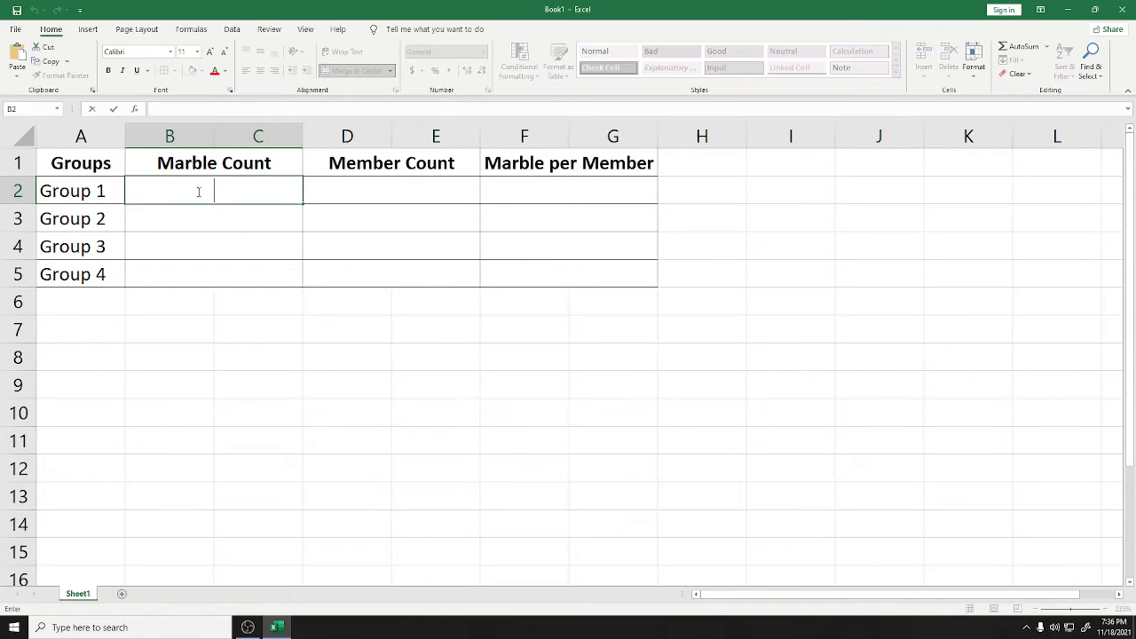
pyautogui.write('100')
pyautogui.press('Return')
pyautogui.write('80')
pyautogui.press('Return')
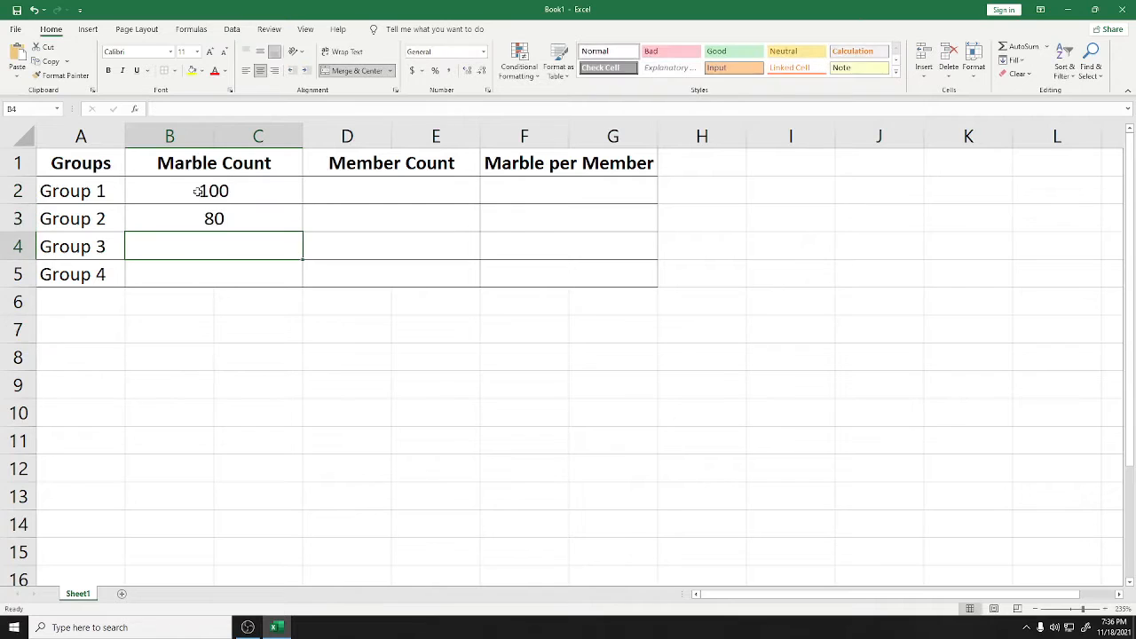
pyautogui.write('40')
pyautogui.press('Return')
pyautogui.write('20')
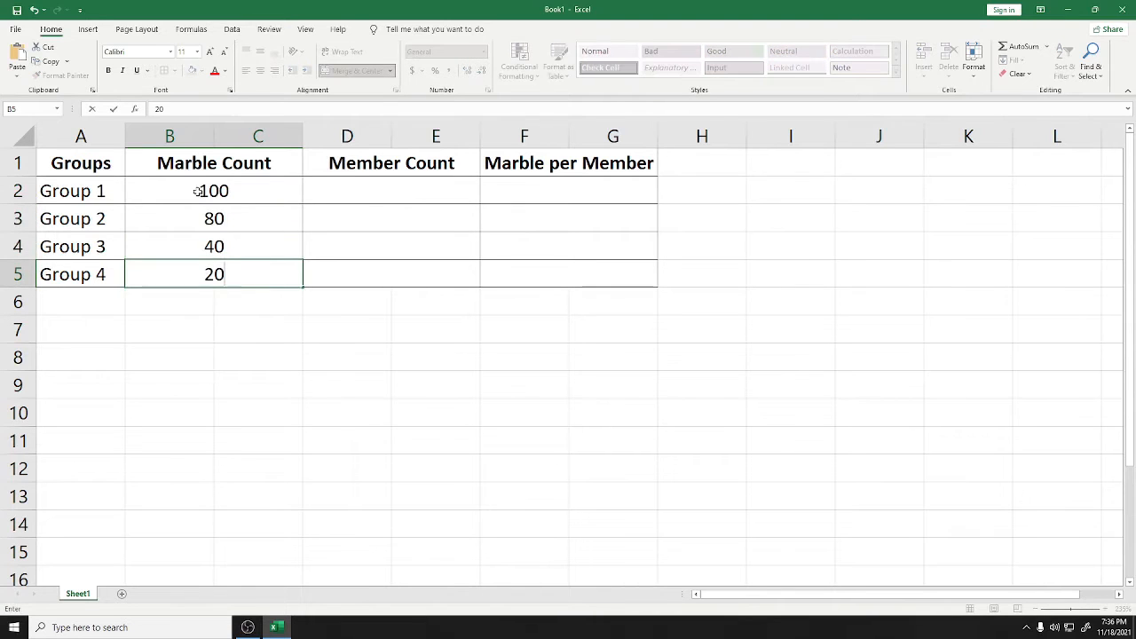
pyautogui.press('Tab')
# Enter a Member Count of 10 for each of the four groups
pyautogui.press('Up')
pyautogui.press('Up')
pyautogui.press('Up')
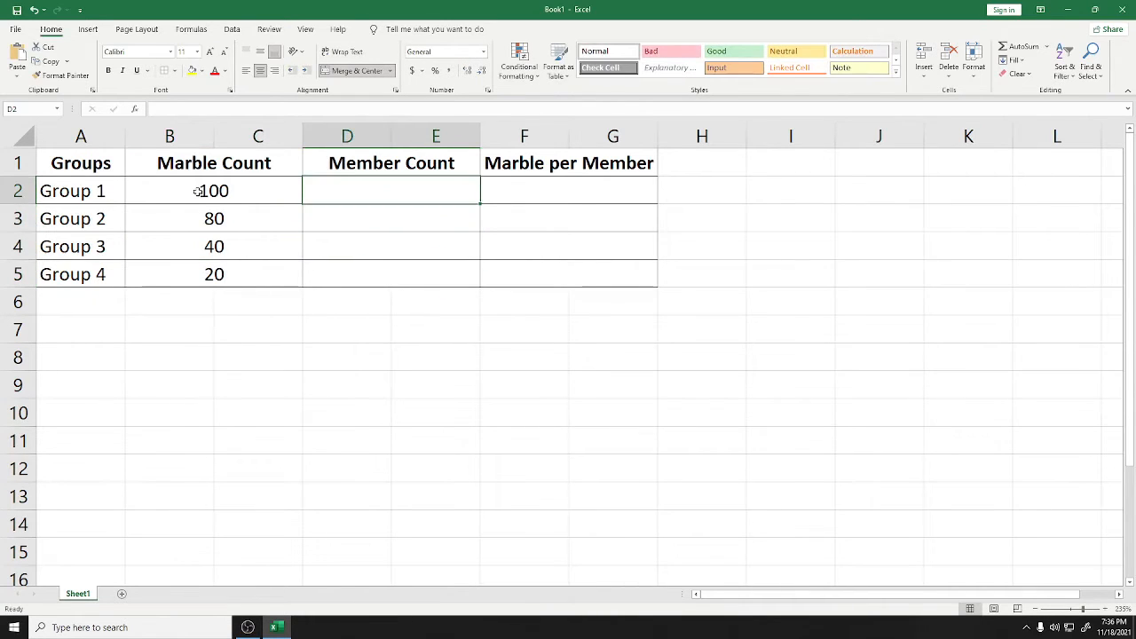
pyautogui.write('10')
pyautogui.press('Return')
pyautogui.write('10')
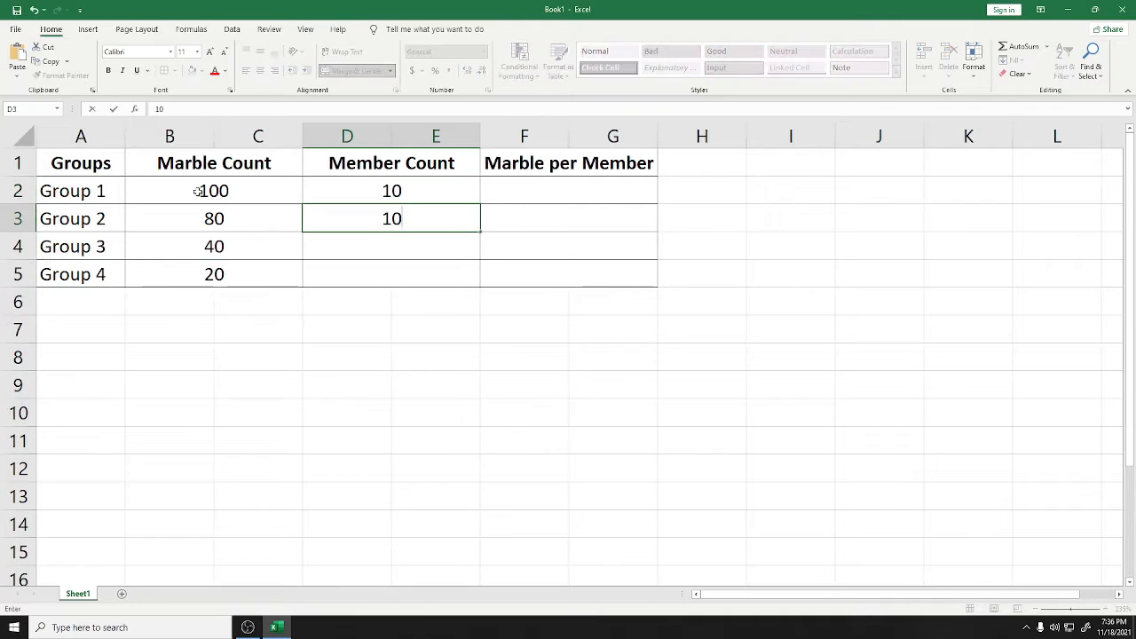
pyautogui.press('Return')
pyautogui.write('10')
pyautogui.press('Return')
pyautogui.write('10')
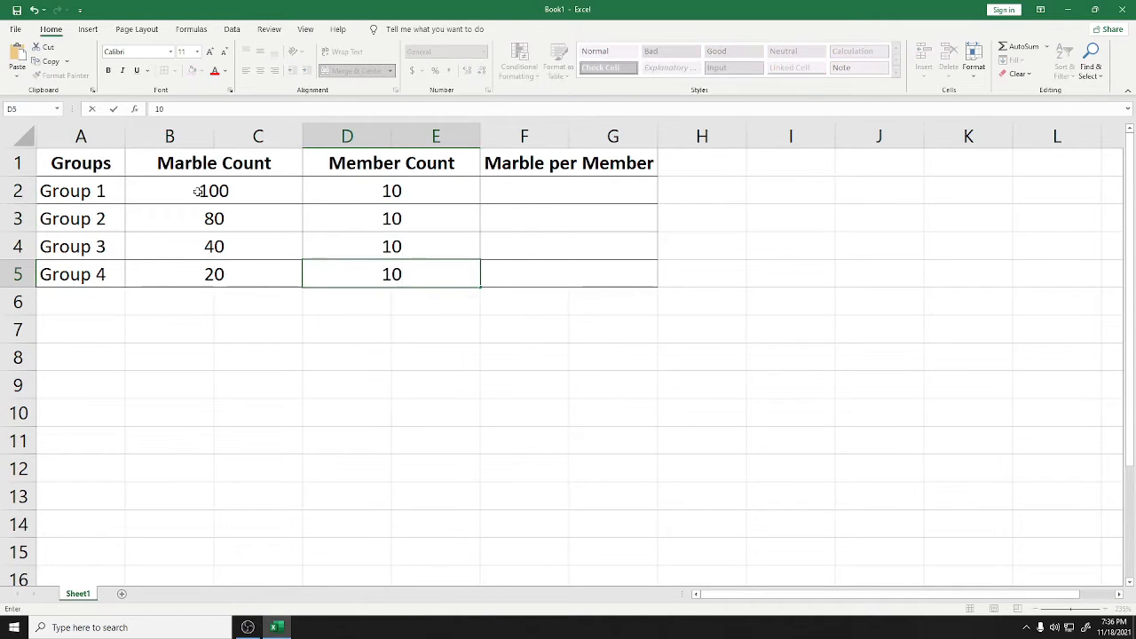
pyautogui.click(523, 187)
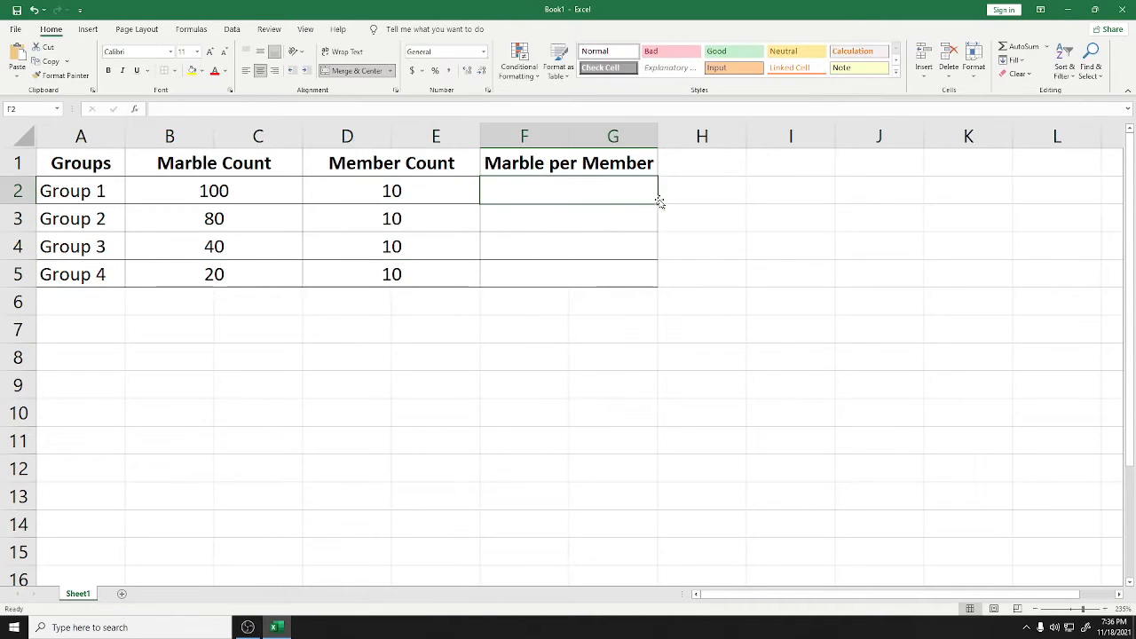
pyautogui.click(692, 197)
pyautogui.click(614, 196)
# Enter =IFERROR(B2/D2, "Zero Divisor") as Group 1's Marble per Member in F2
pyautogui.doubleClick(547, 187)
pyautogui.write('=')
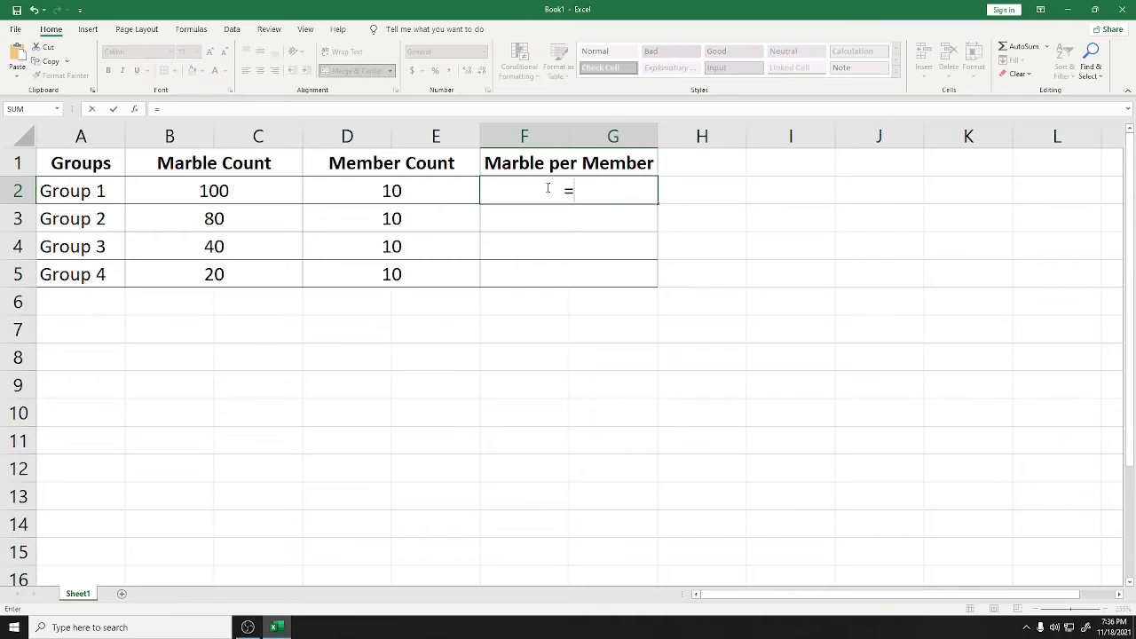
pyautogui.write('IF')
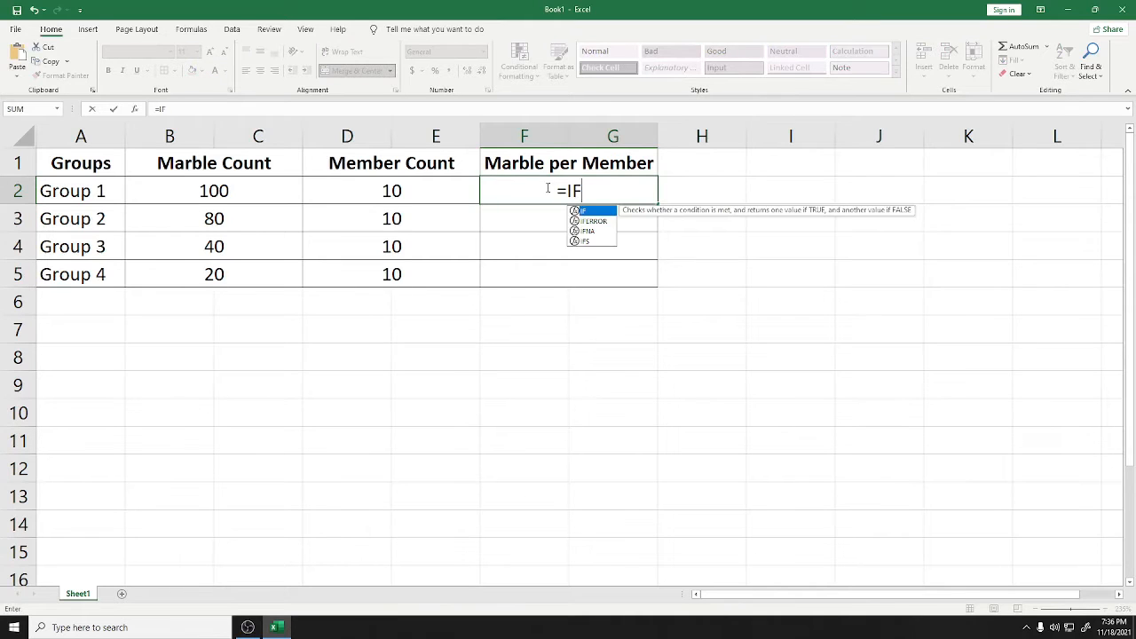
pyautogui.write('ERROR')
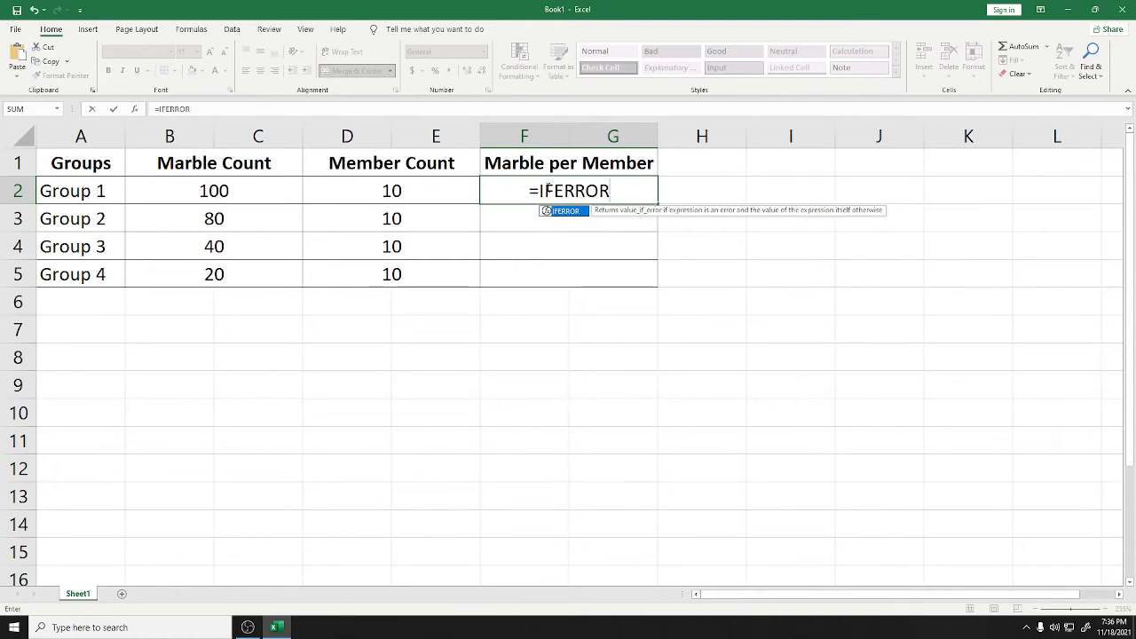
pyautogui.write('(')
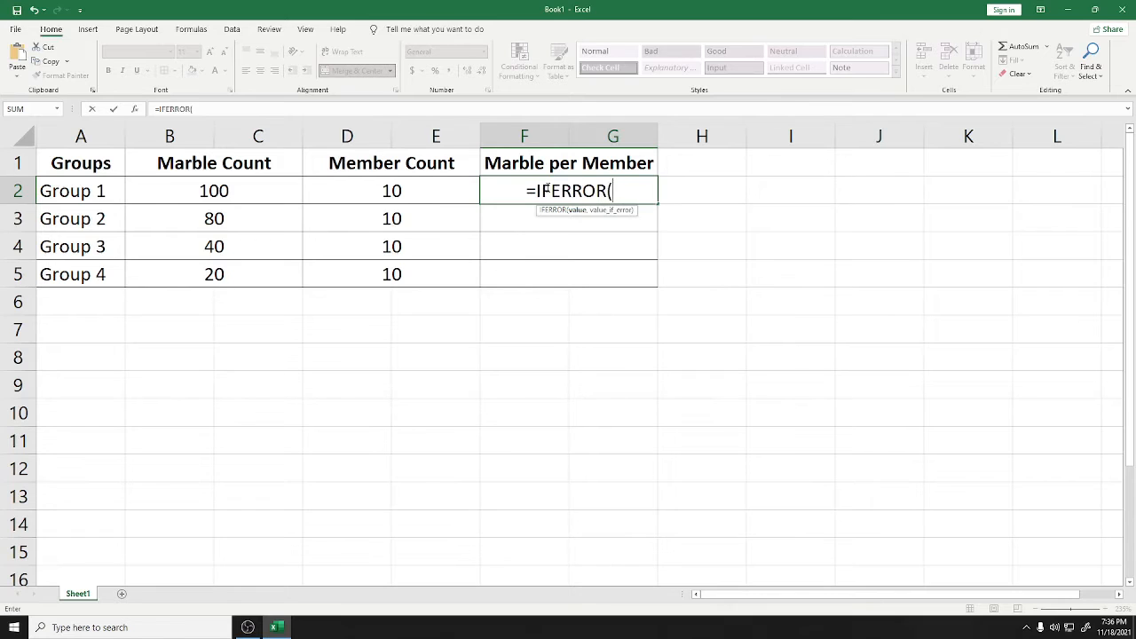
pyautogui.click(261, 195)
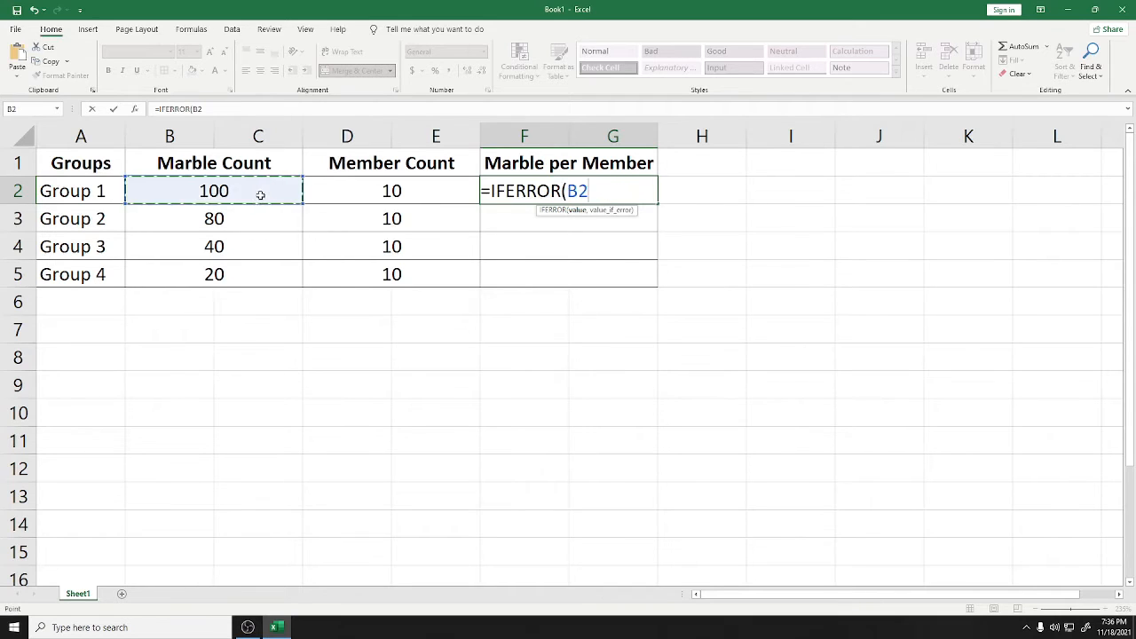
pyautogui.write('/')
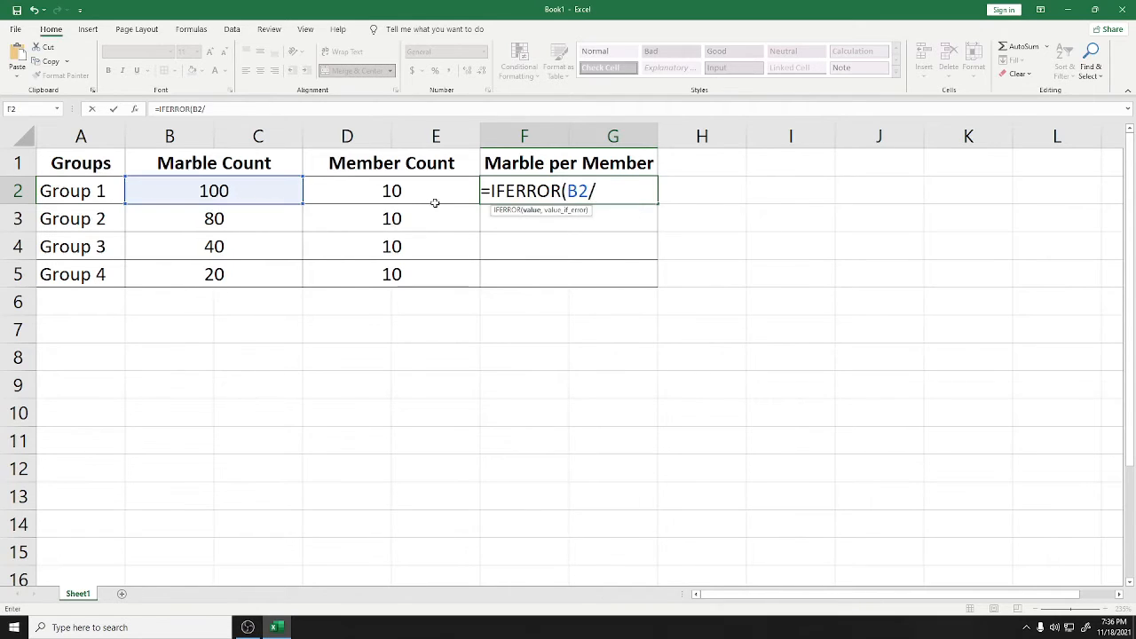
pyautogui.click(469, 196)
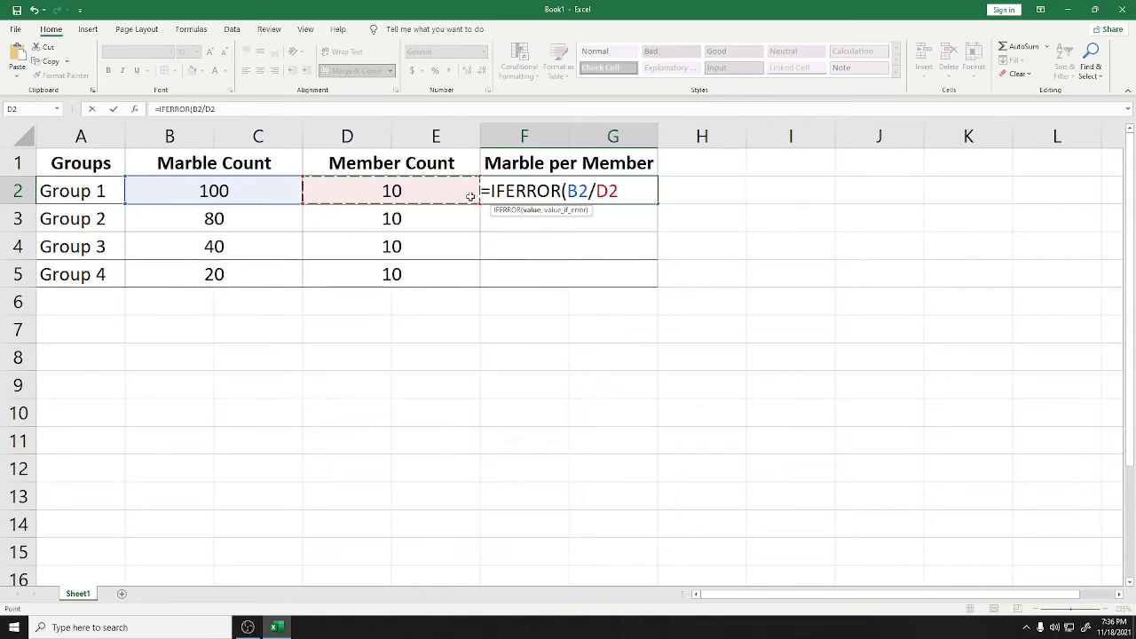
pyautogui.write(',')
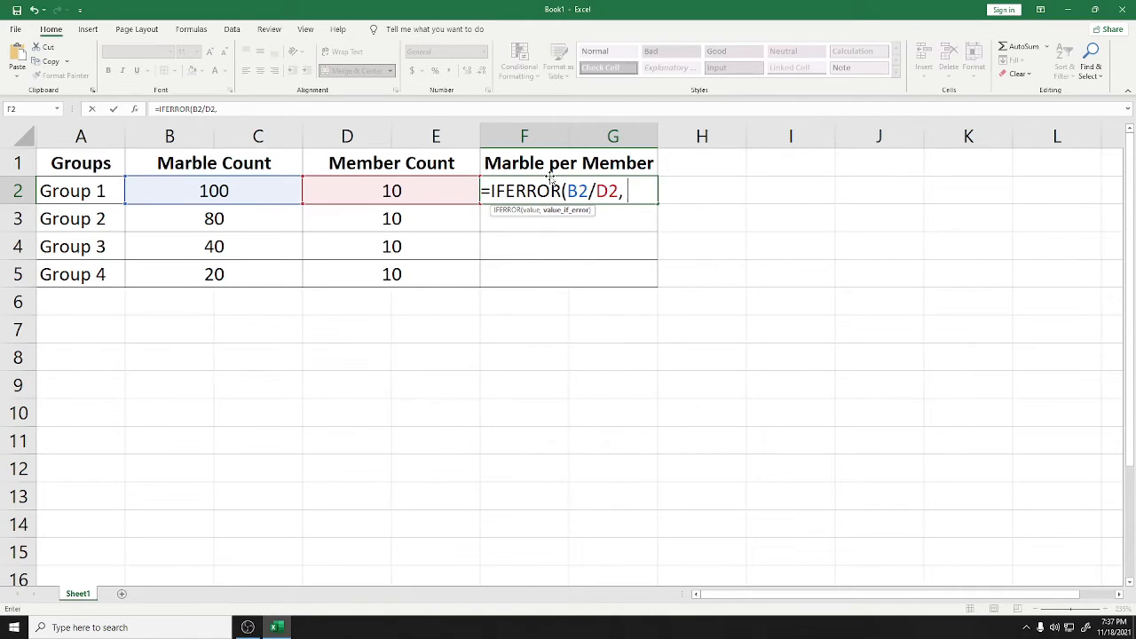
pyautogui.write(' "Zerp')
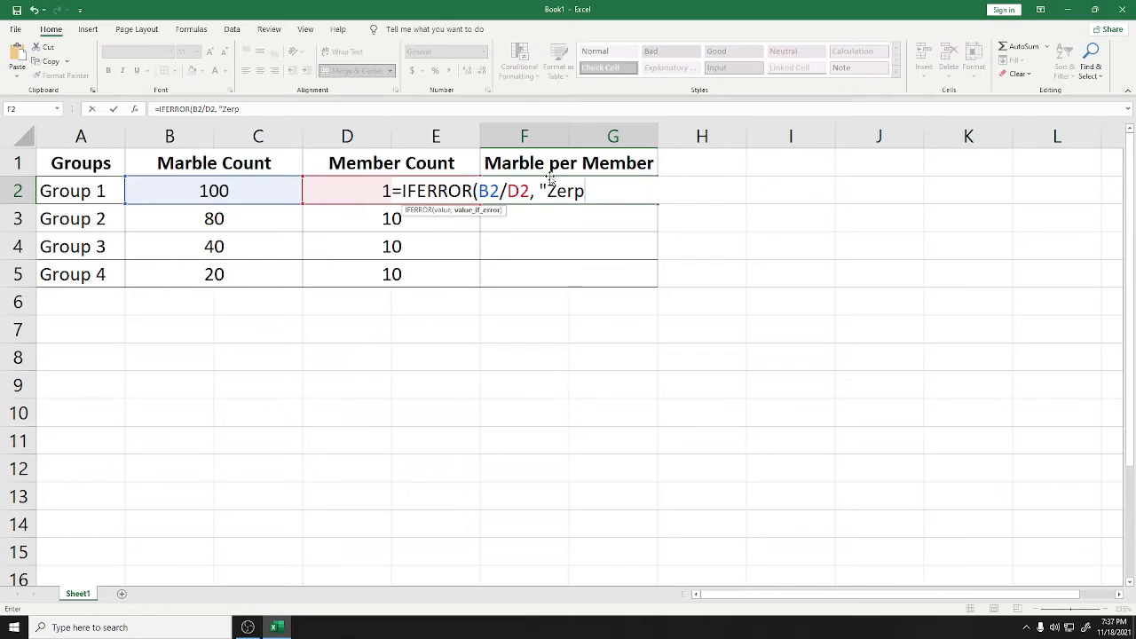
pyautogui.press('BackSpace')
pyautogui.write('o Divisor')
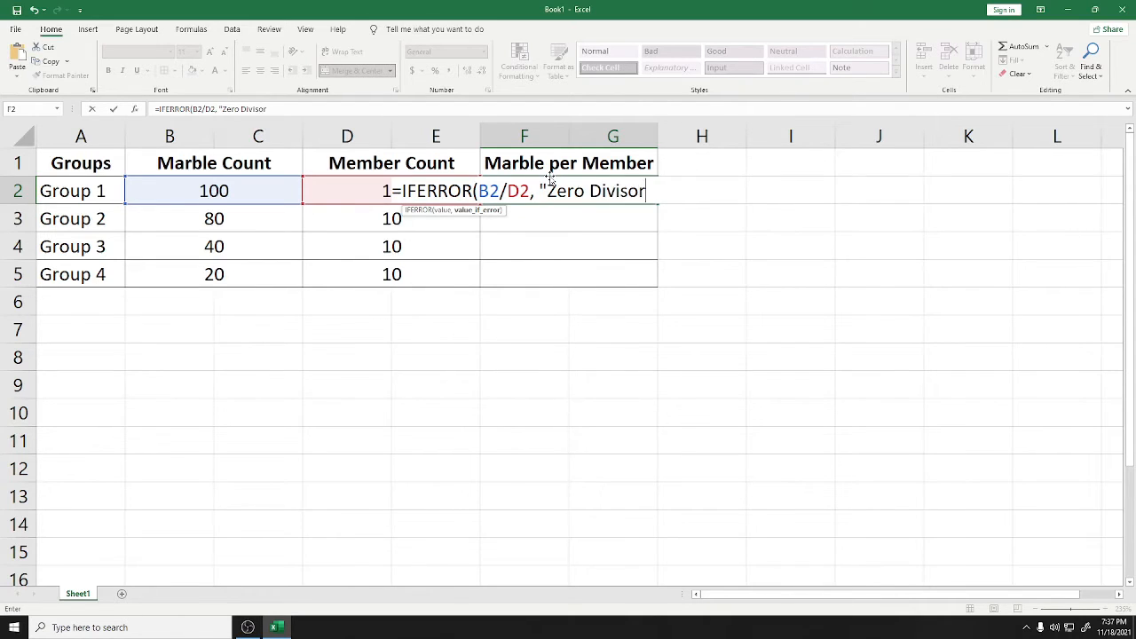
pyautogui.write('")')
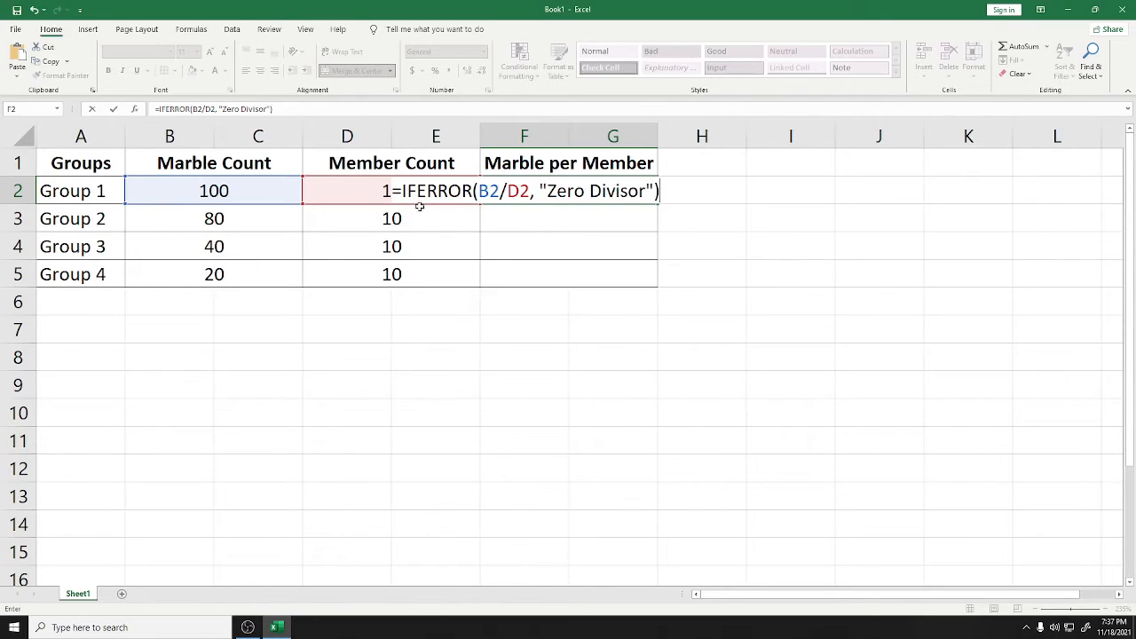
pyautogui.hotkey('shift', 'Home')
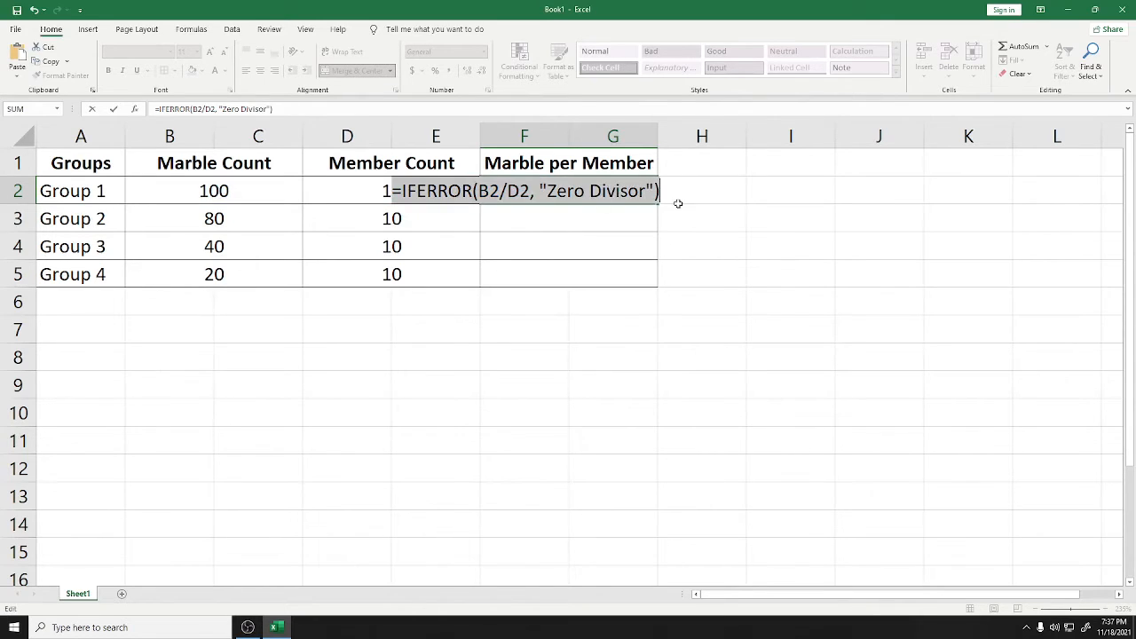
pyautogui.press('Return')
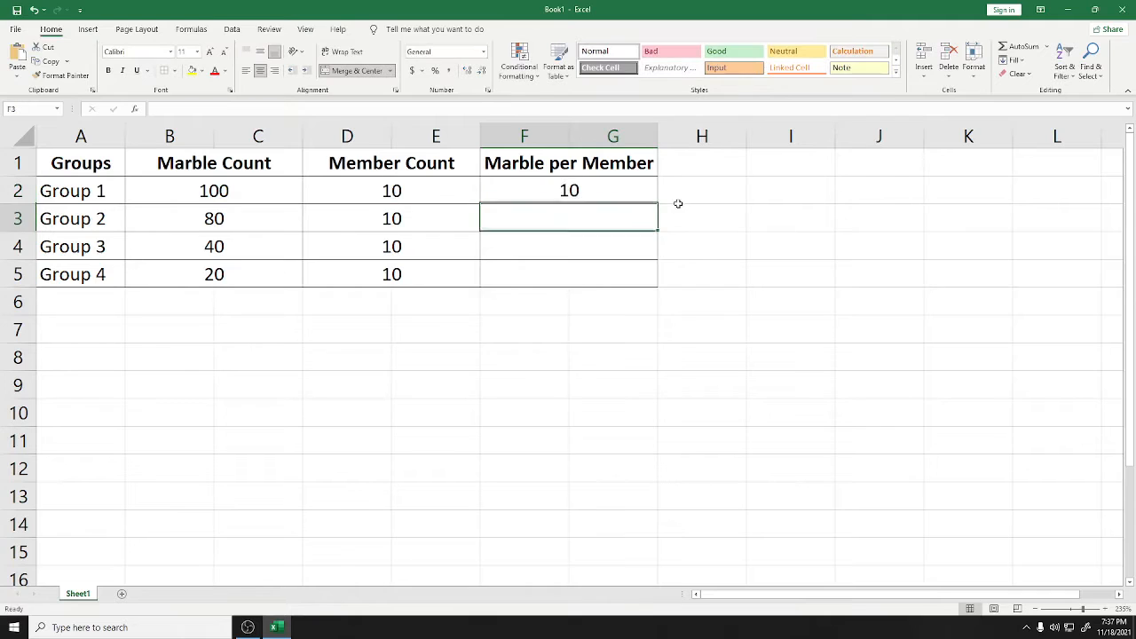
pyautogui.click(601, 191)
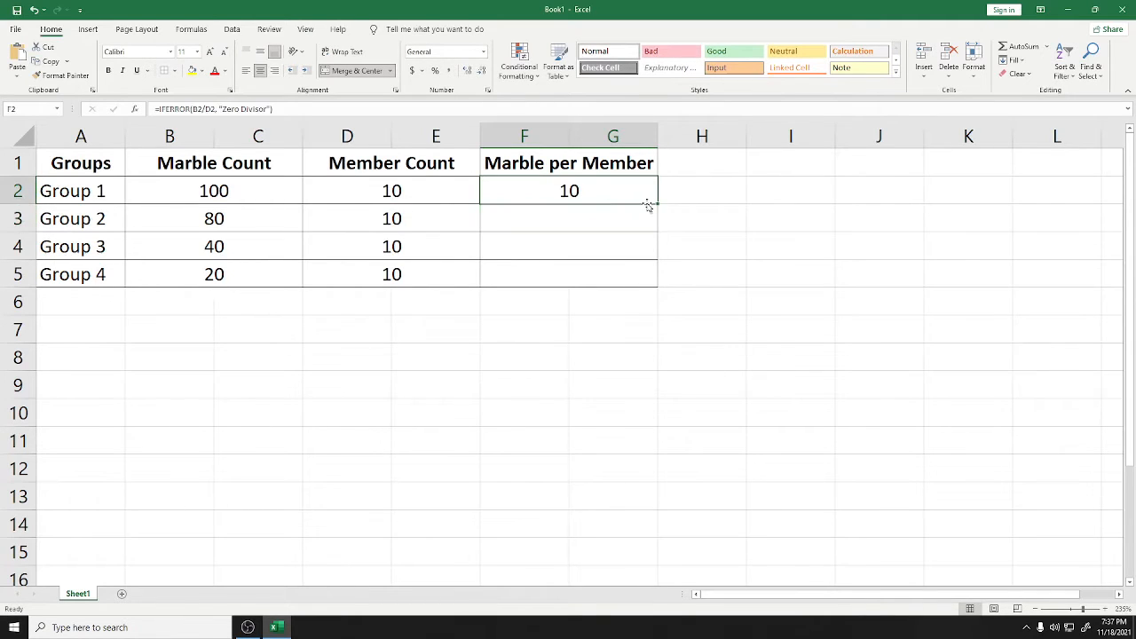
pyautogui.moveTo(657, 203); pyautogui.dragTo(634, 279)
pyautogui.click(622, 246)
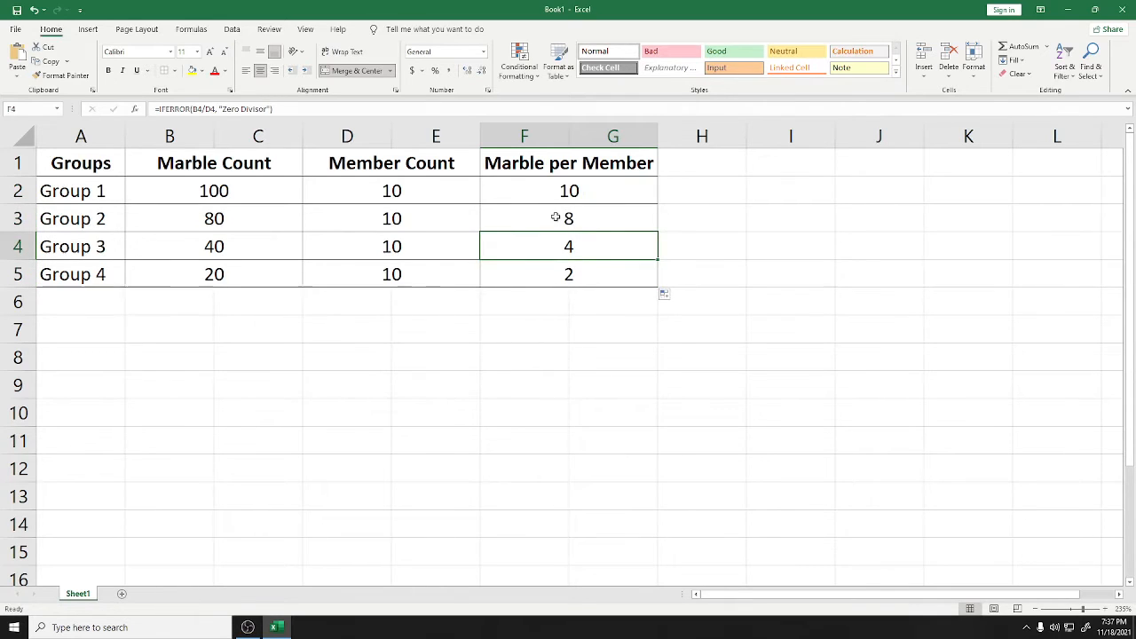
pyautogui.click(233, 217)
pyautogui.doubleClick(232, 217)
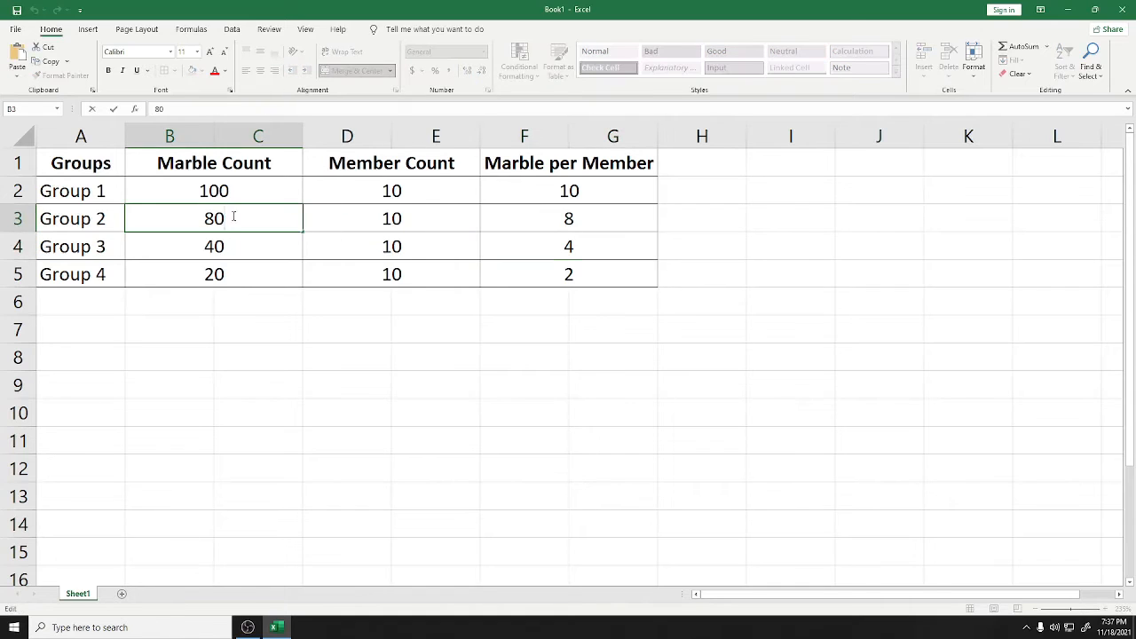
pyautogui.press('BackSpace')
pyautogui.press('BackSpace')
pyautogui.write('40')
pyautogui.press('Return')
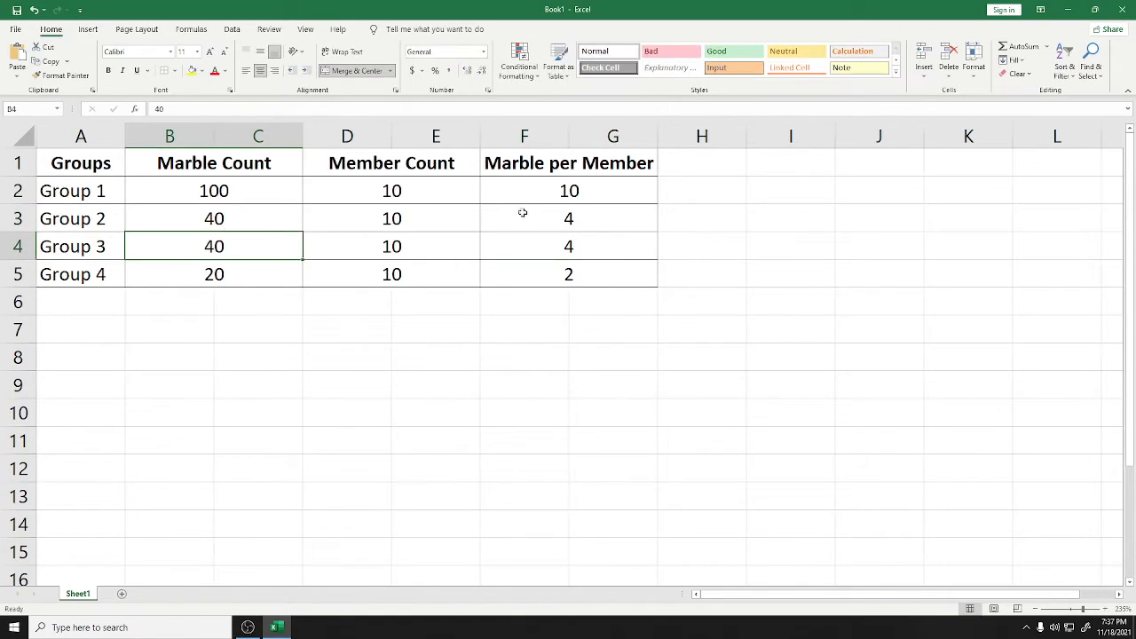
pyautogui.doubleClick(235, 241)
pyautogui.press('BackSpace')
pyautogui.press('BackSpace')
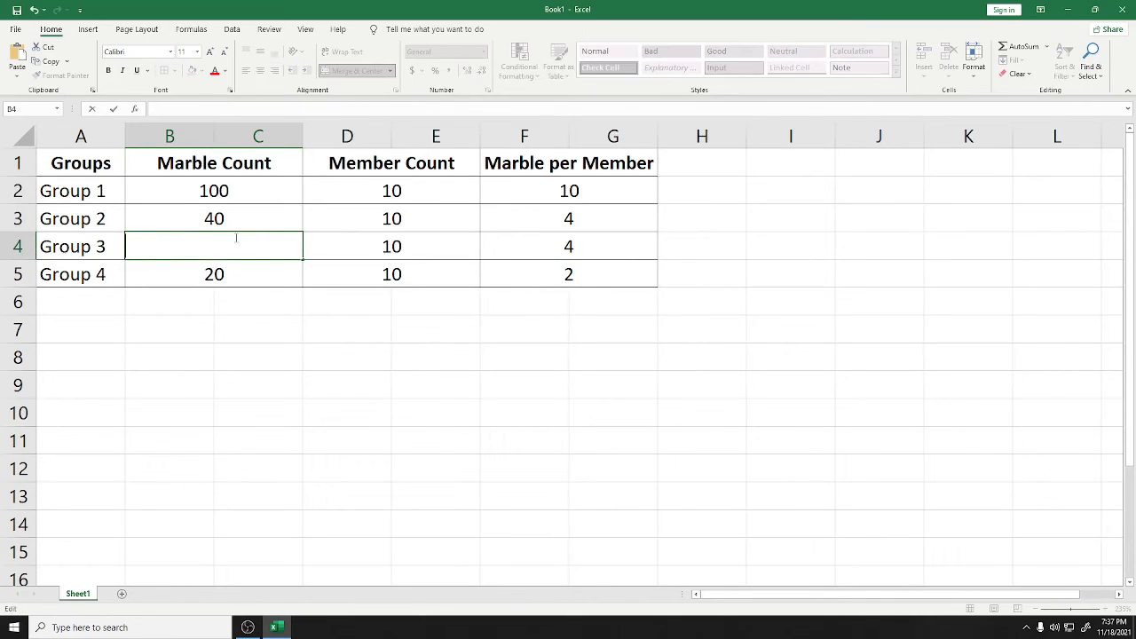
pyautogui.write('20')
pyautogui.press('Return')
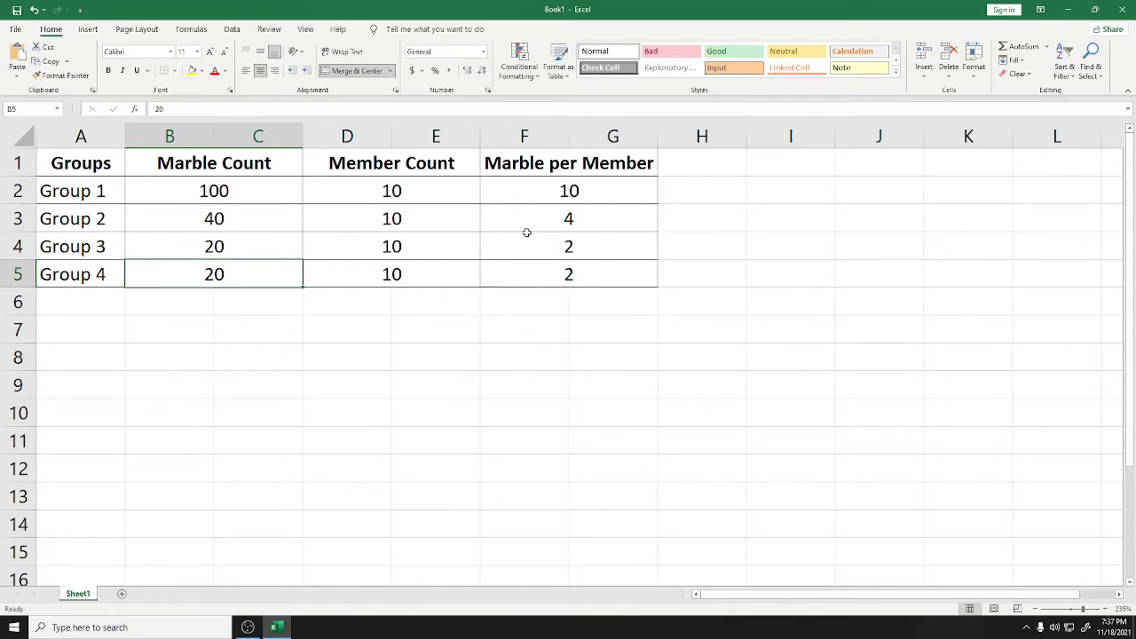
pyautogui.click(527, 308)
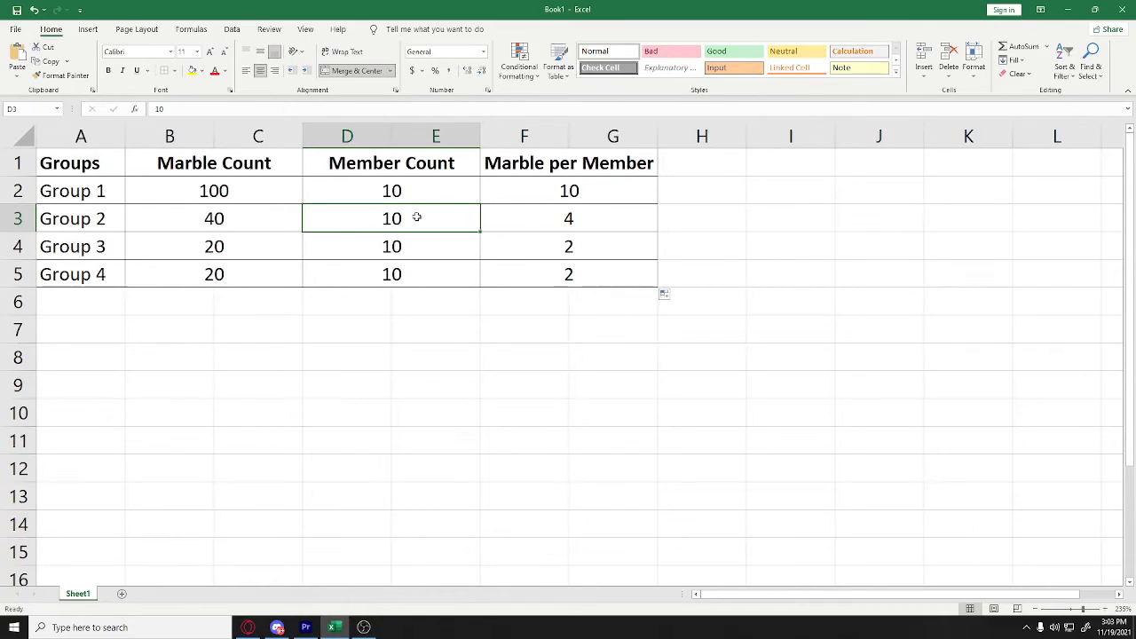
# Leave B4's marble count at 20 and change Group 3's member count in D4 from 10 to 0
pyautogui.click(269, 255)
pyautogui.doubleClick(269, 256)
pyautogui.press('BackSpace')
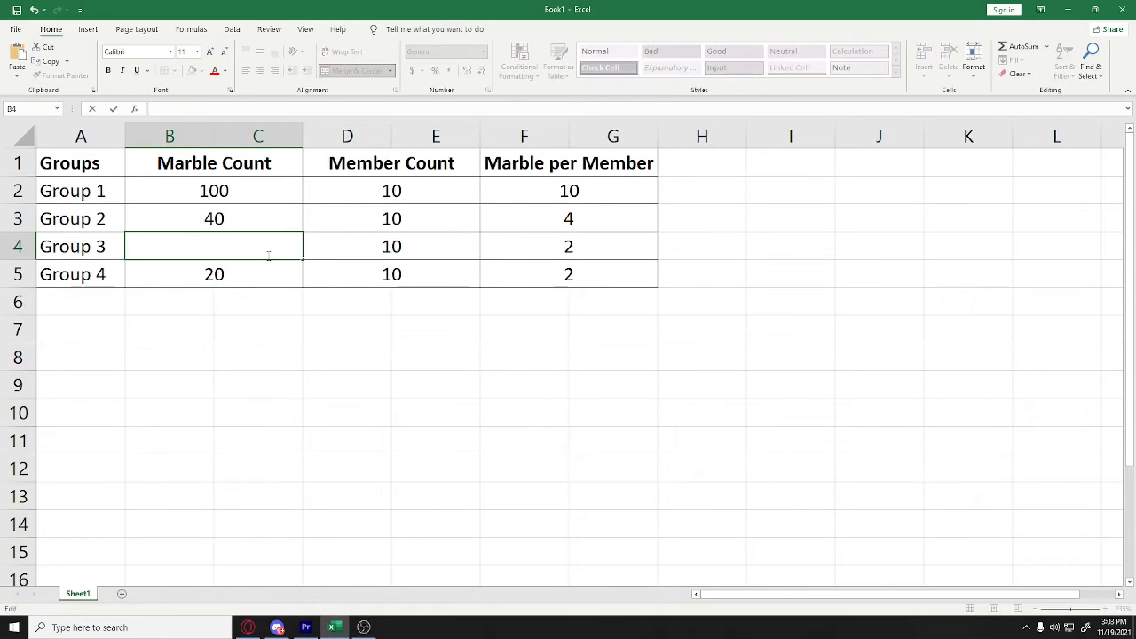
pyautogui.press('Escape')
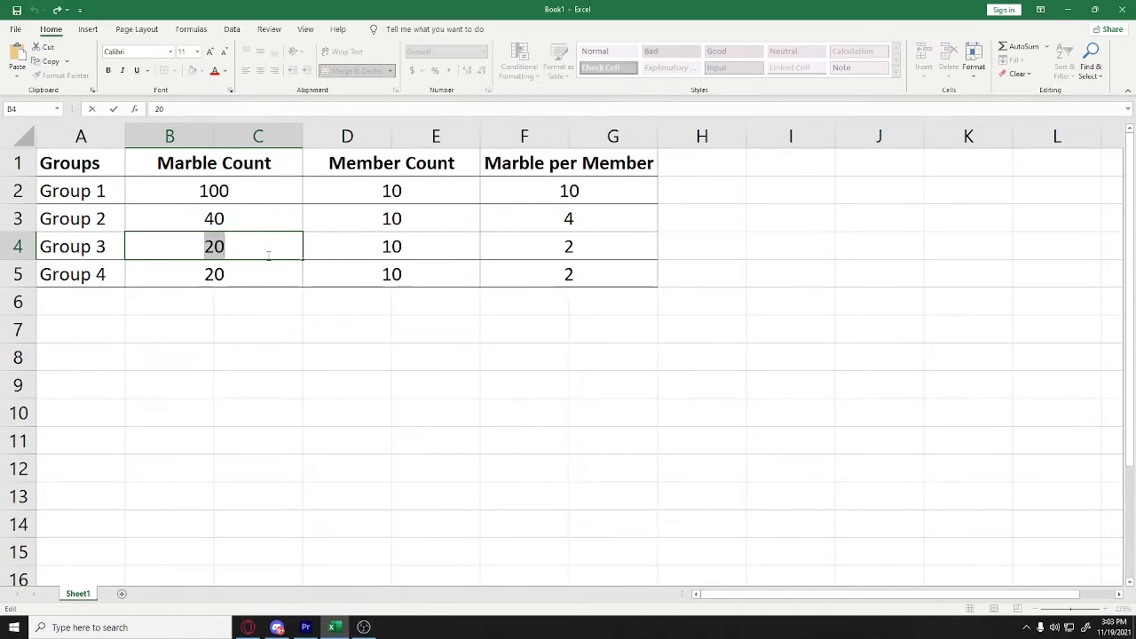
pyautogui.doubleClick(414, 240)
pyautogui.press('BackSpace')
pyautogui.press('BackSpace')
pyautogui.write('0')
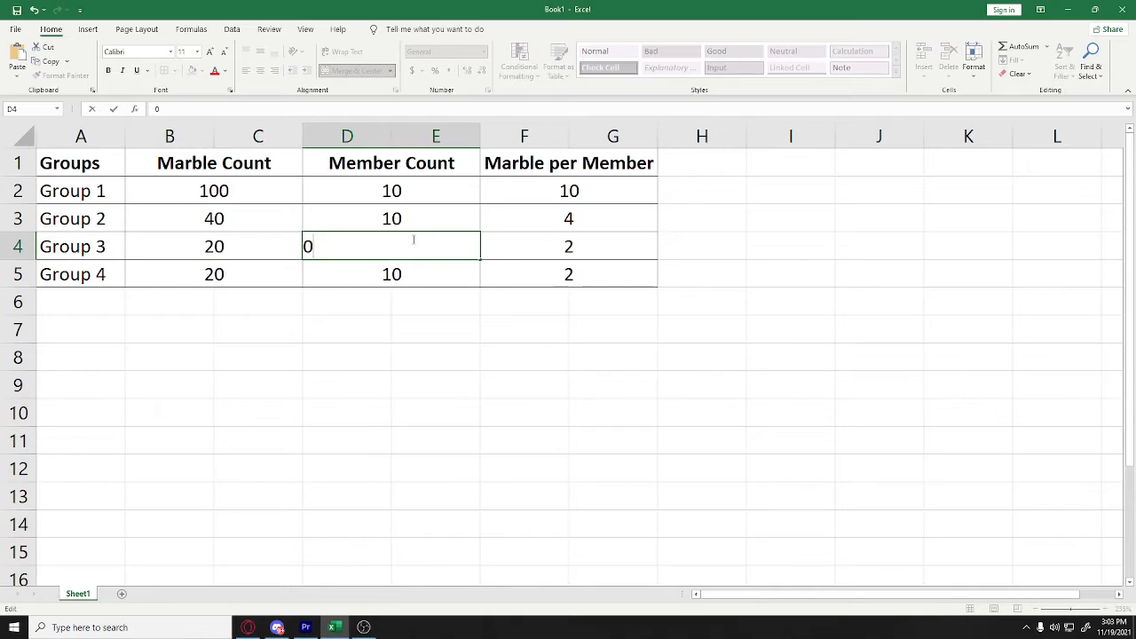
pyautogui.press('Return')
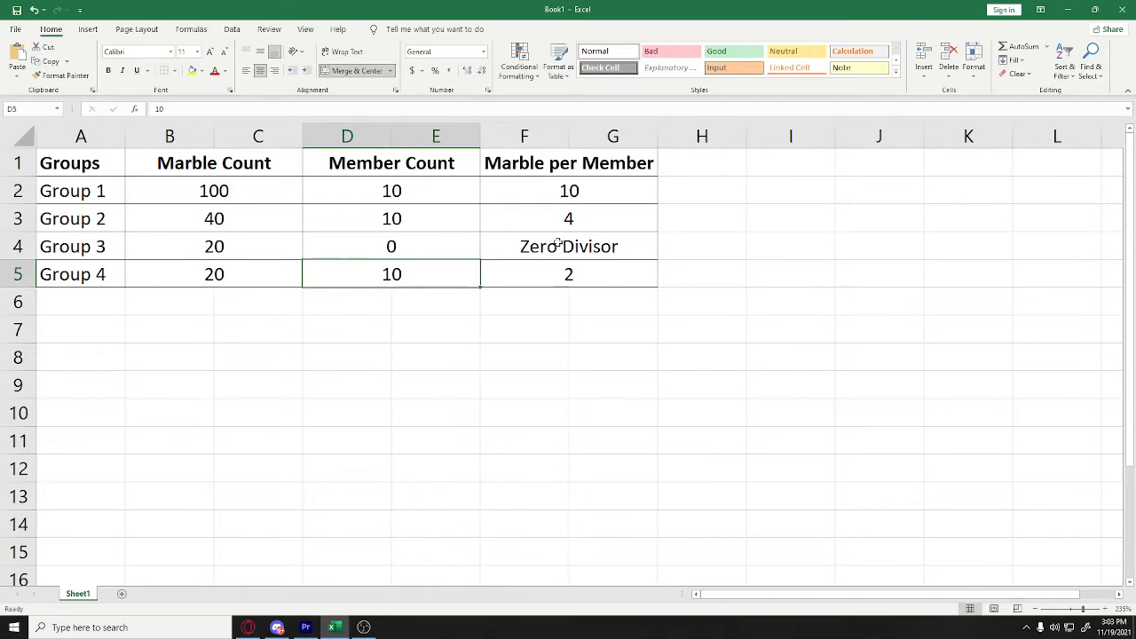
# Set Group 2's member count in D3 to 0
pyautogui.click(426, 214)
pyautogui.doubleClick(429, 214)
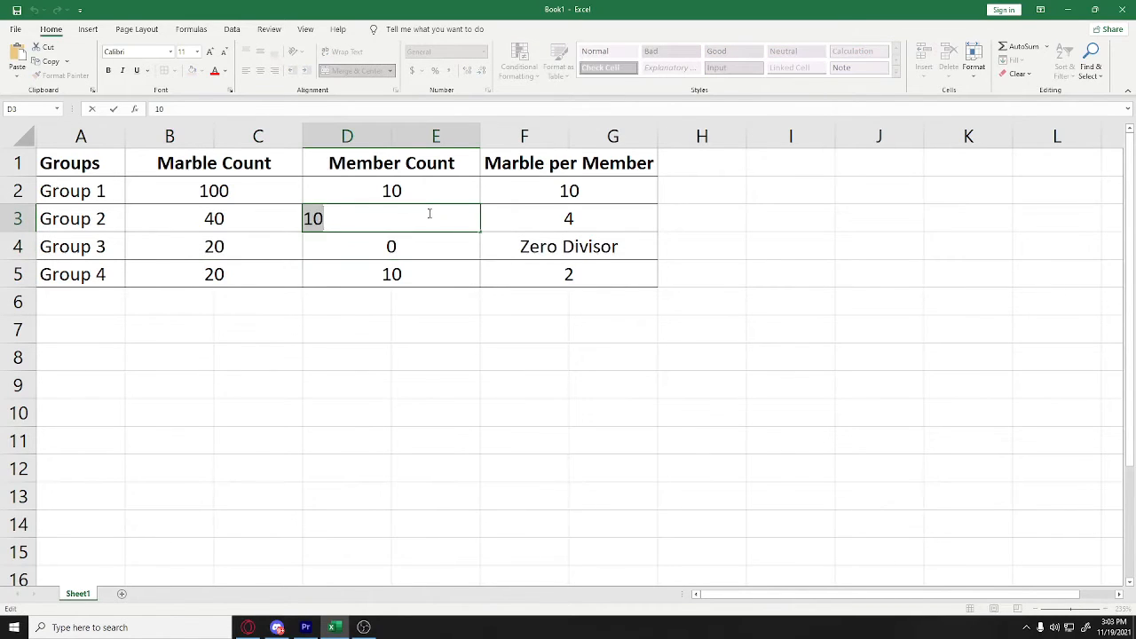
pyautogui.write('0')
pyautogui.press('Return')
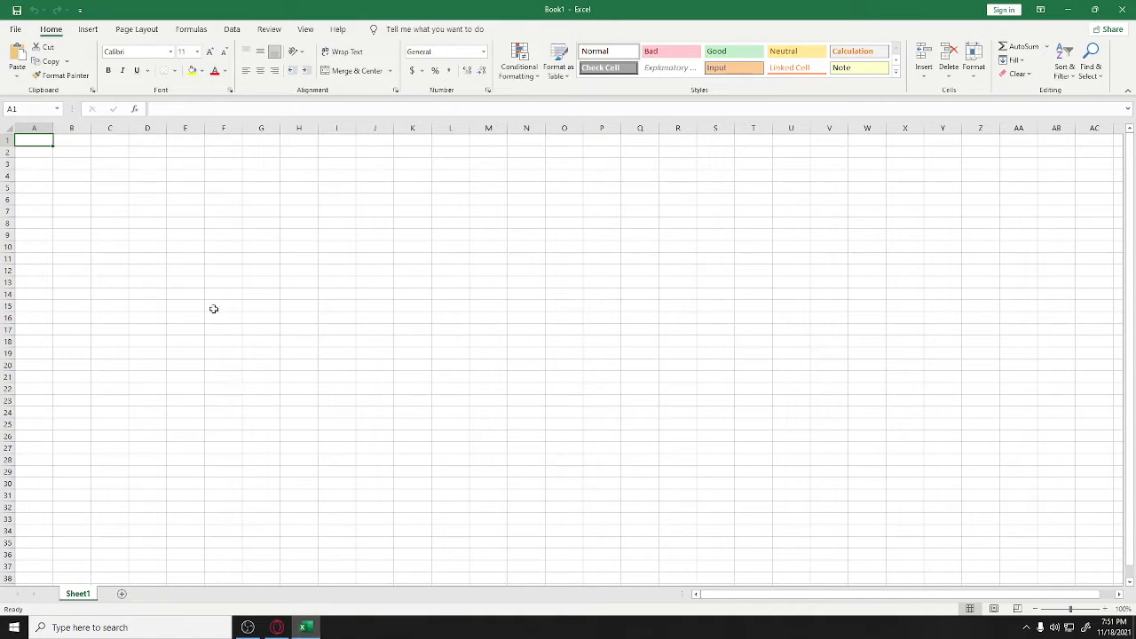
# Enter Meal Name, Meal1 and Meal2 in A1:A3 and fill the series down to Meal4 in A5
pyautogui.scroll(7, 163, 269)
pyautogui.scroll(2, 163, 268)
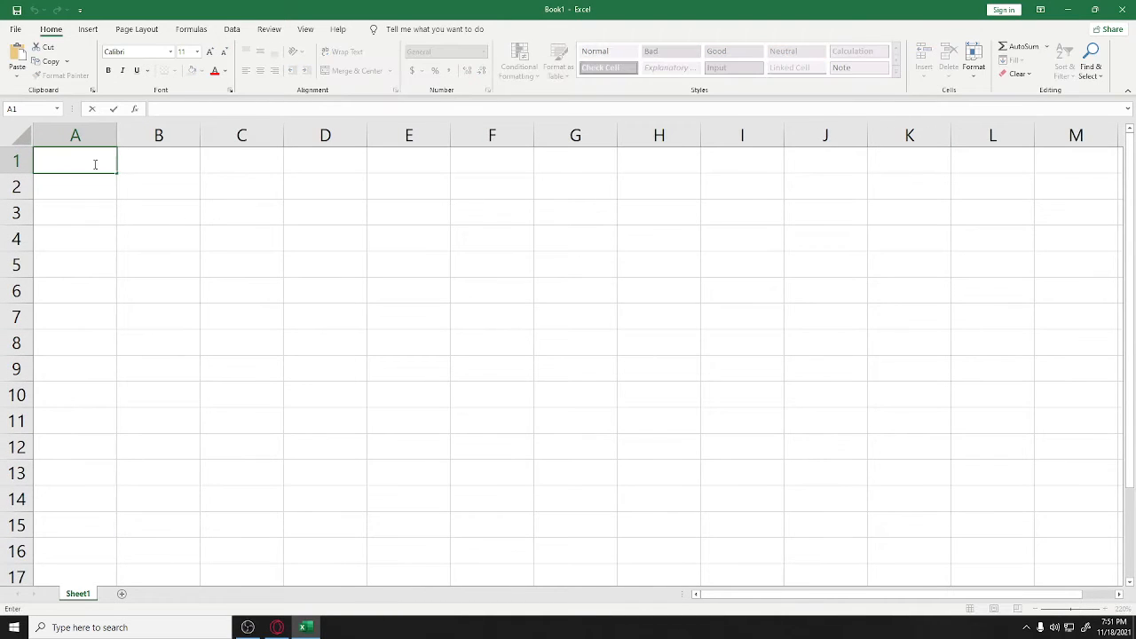
pyautogui.write('Meal Name')
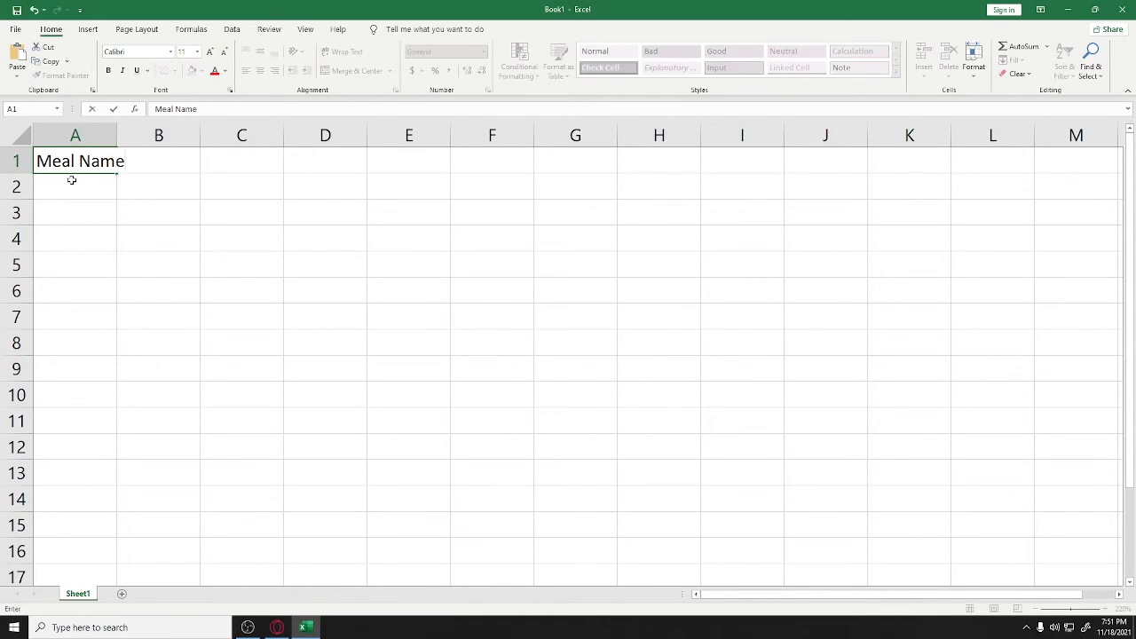
pyautogui.press('Return')
pyautogui.write('Meal')
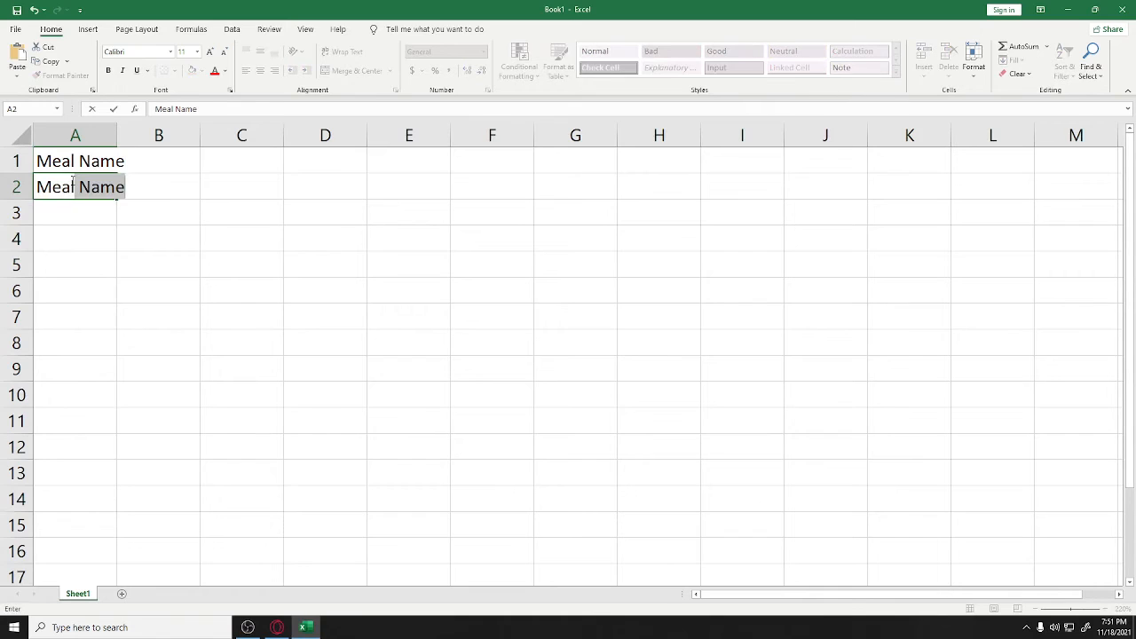
pyautogui.write('1')
pyautogui.press('Return')
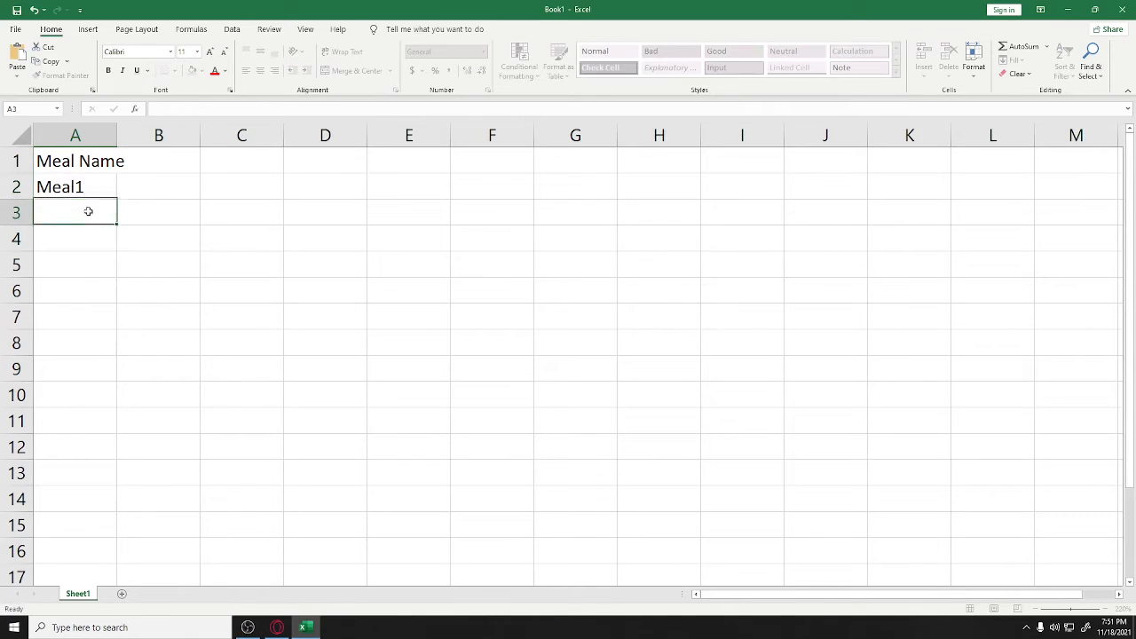
pyautogui.write('Meal2')
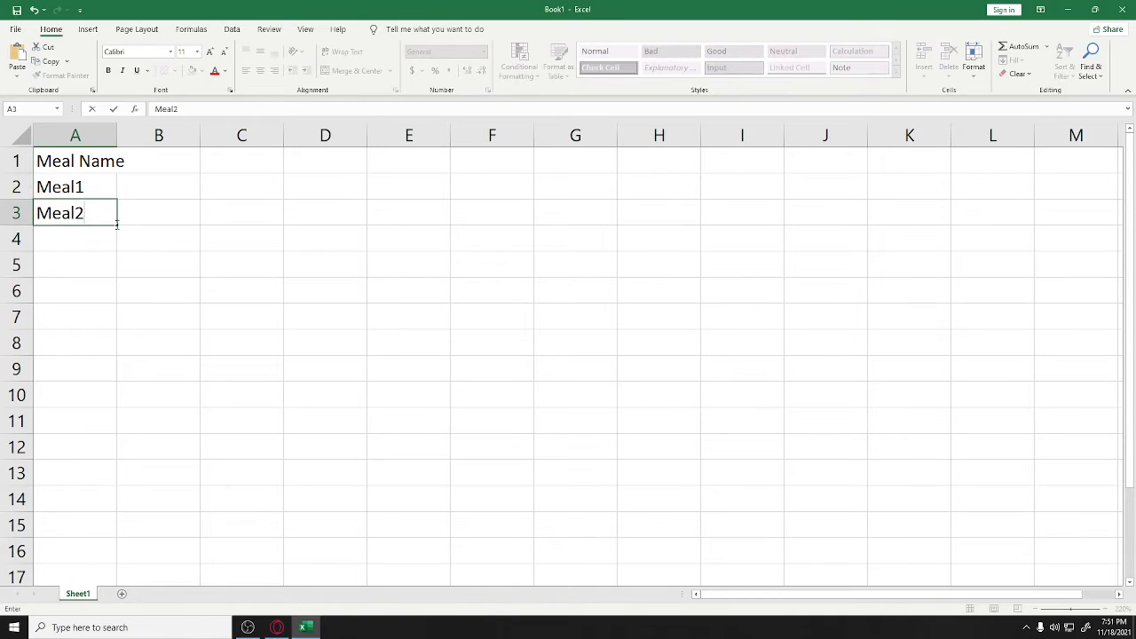
pyautogui.moveTo(117, 227); pyautogui.dragTo(118, 268)
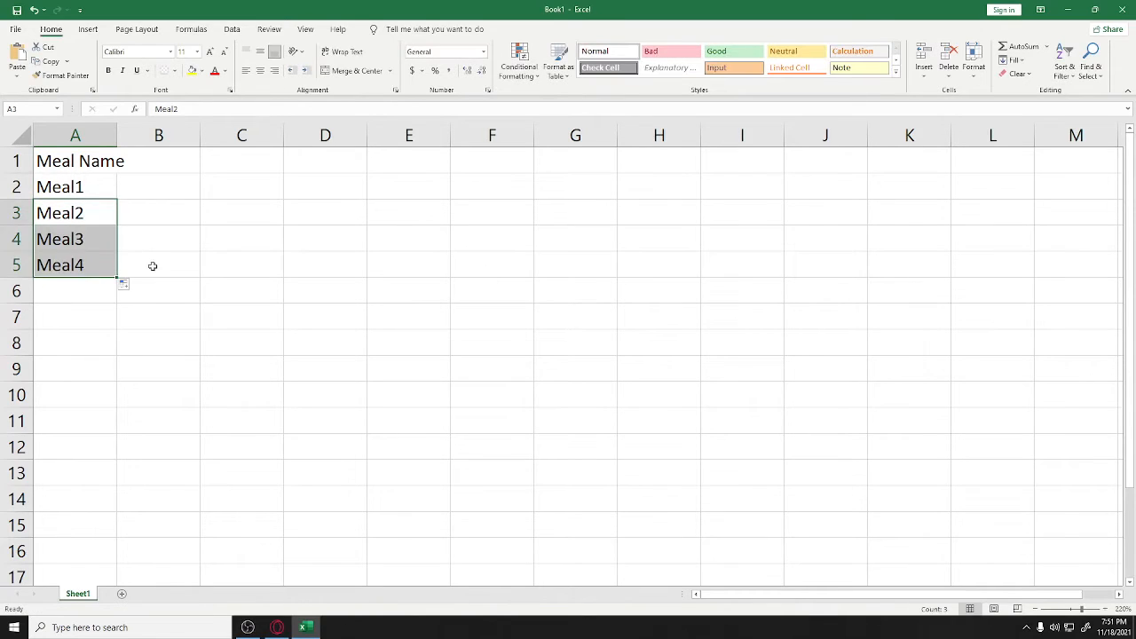
pyautogui.click(153, 267)
# Merge and centre each row from Meal Name to Meal4 across columns A and B
pyautogui.moveTo(95, 168); pyautogui.dragTo(149, 163)
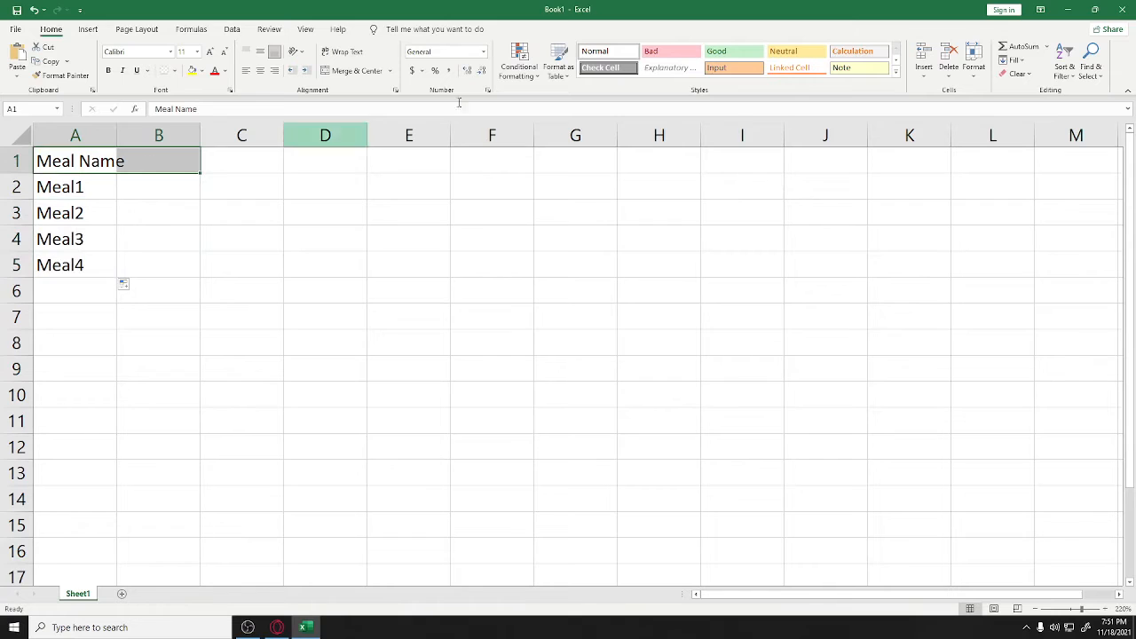
pyautogui.click(351, 70)
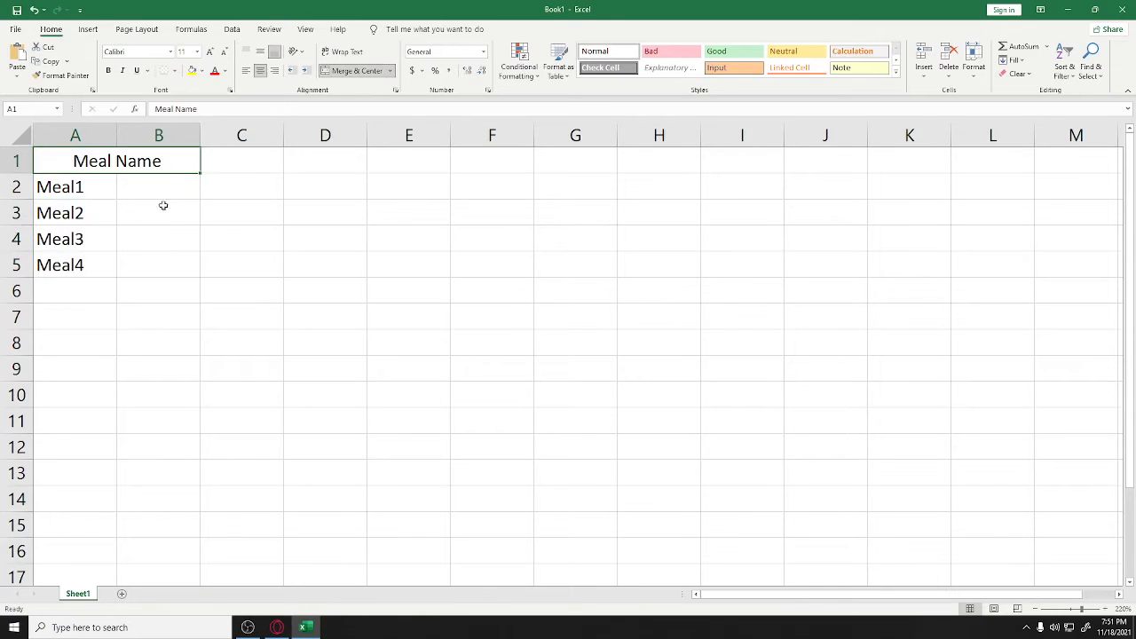
pyautogui.moveTo(99, 189); pyautogui.dragTo(147, 183)
pyautogui.click(352, 70)
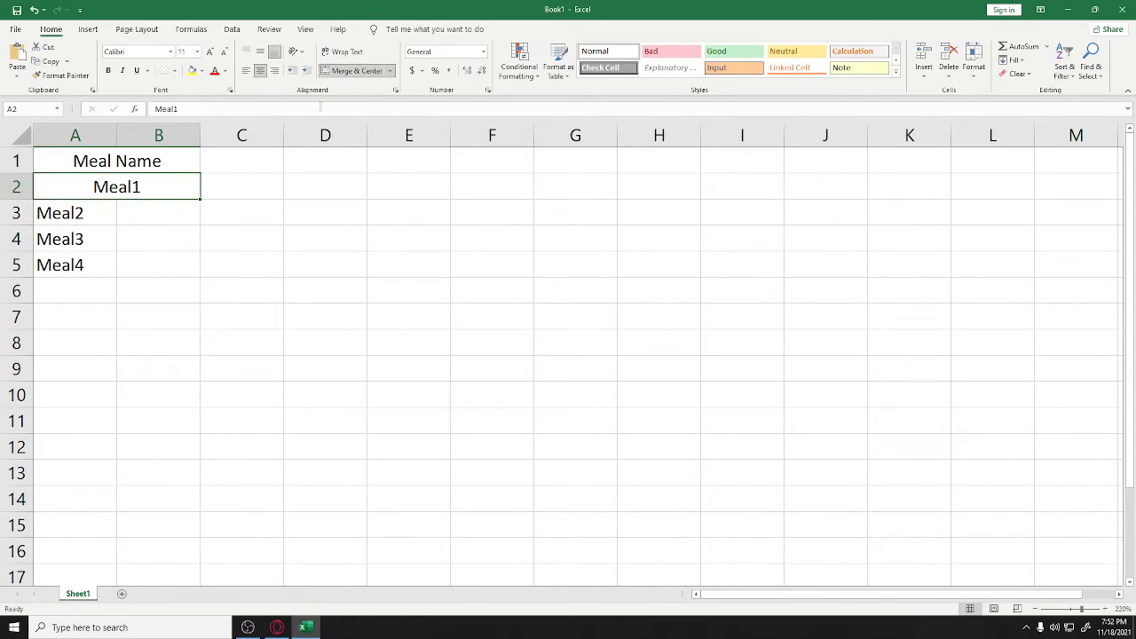
pyautogui.moveTo(99, 220); pyautogui.dragTo(151, 267)
pyautogui.click(337, 70)
pyautogui.click(342, 72)
pyautogui.click(342, 71)
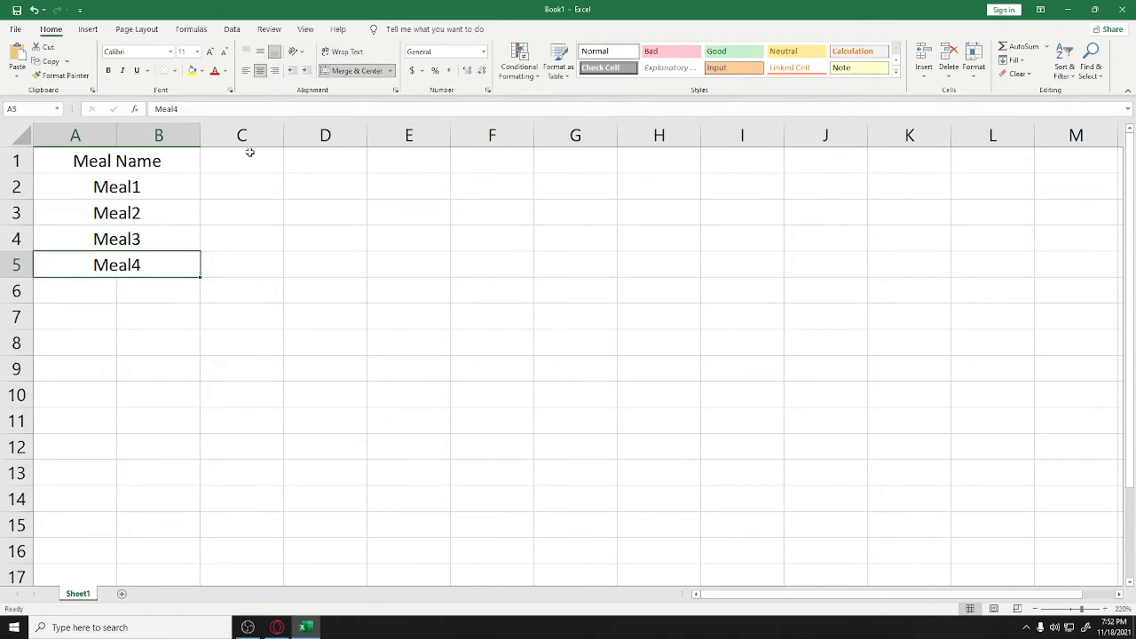
pyautogui.doubleClick(245, 158)
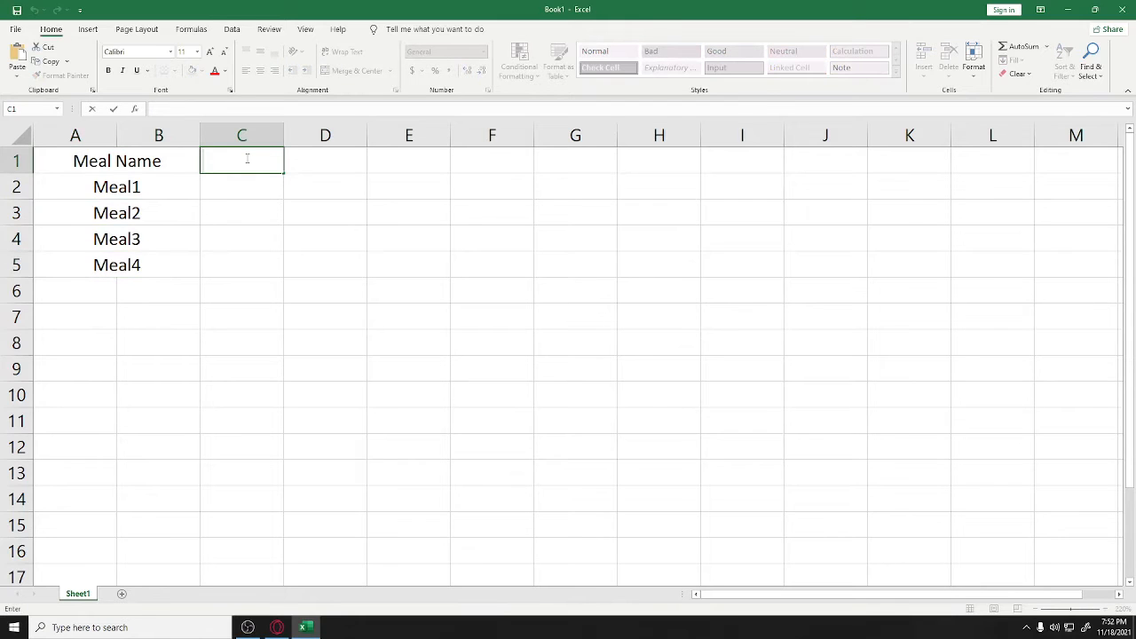
# Enter a Price header in C1 and prices 200, 300, 400 and 500 in C2:C5
pyautogui.write('Price')
pyautogui.doubleClick(251, 182)
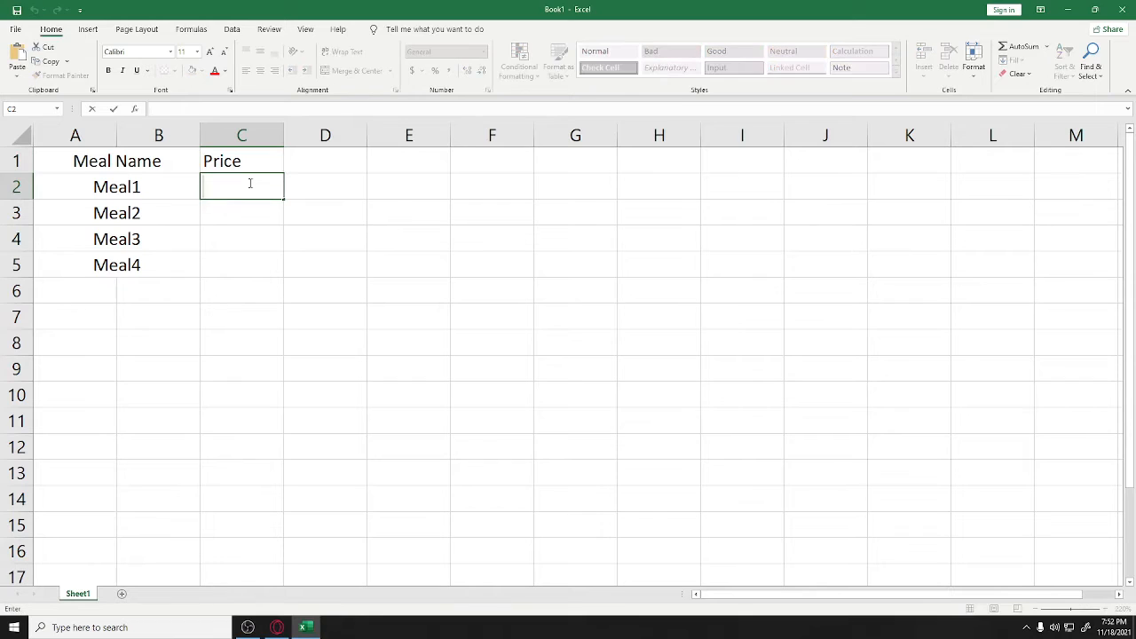
pyautogui.write('200')
pyautogui.press('Return')
pyautogui.write('300')
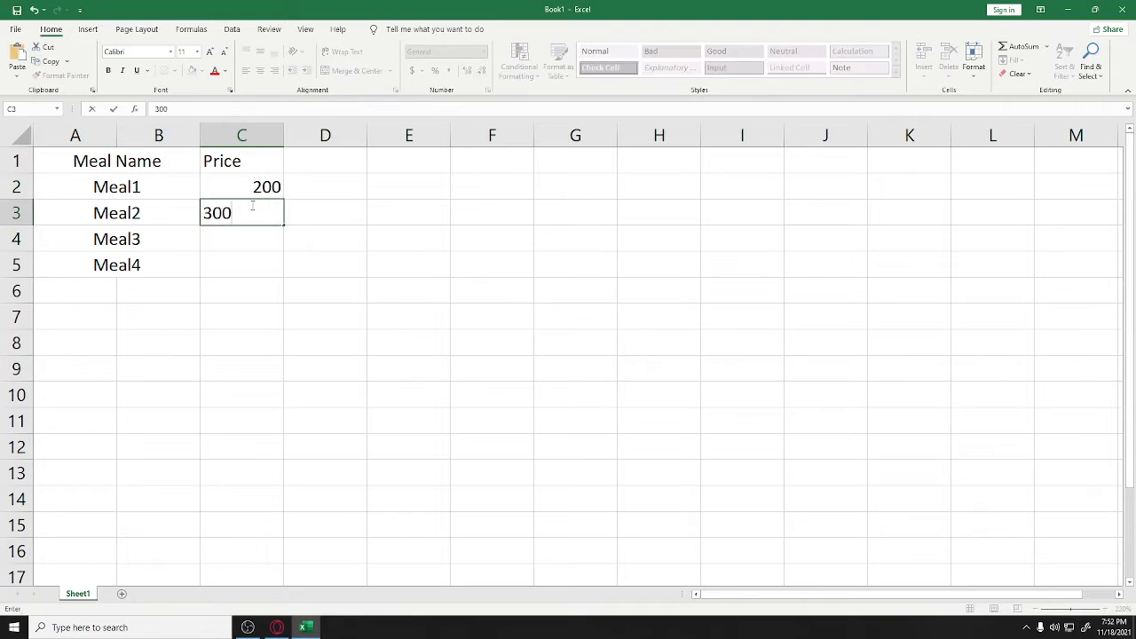
pyautogui.press('Return')
pyautogui.write('400')
pyautogui.press('Return')
pyautogui.write('500')
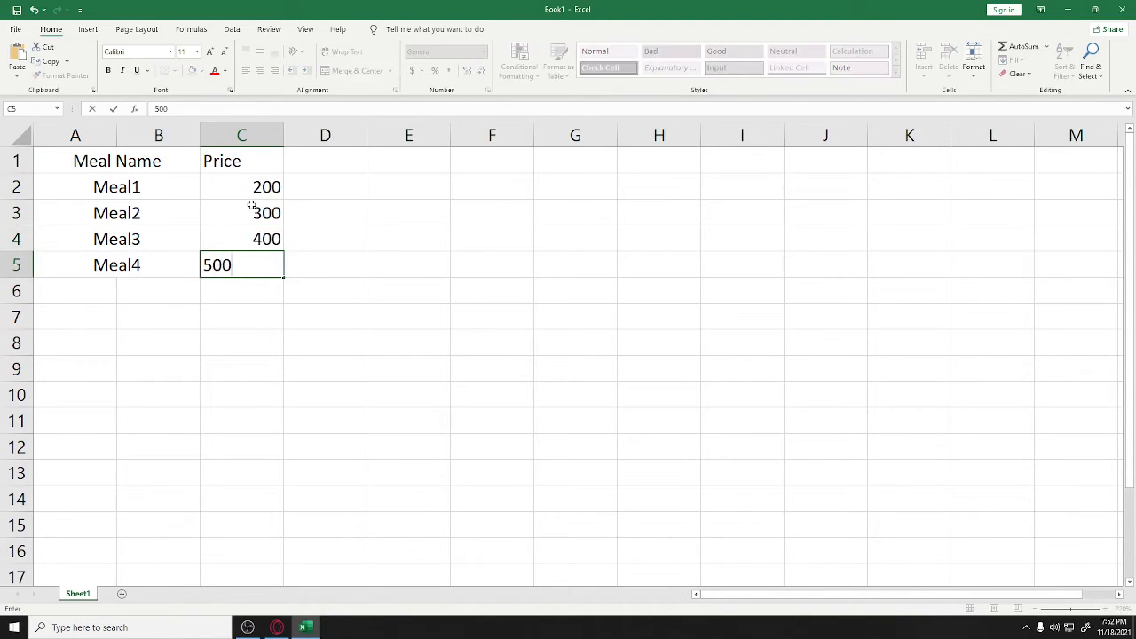
pyautogui.click(352, 208)
# Centre the Price header and the four price values
pyautogui.click(281, 186)
pyautogui.click(238, 164)
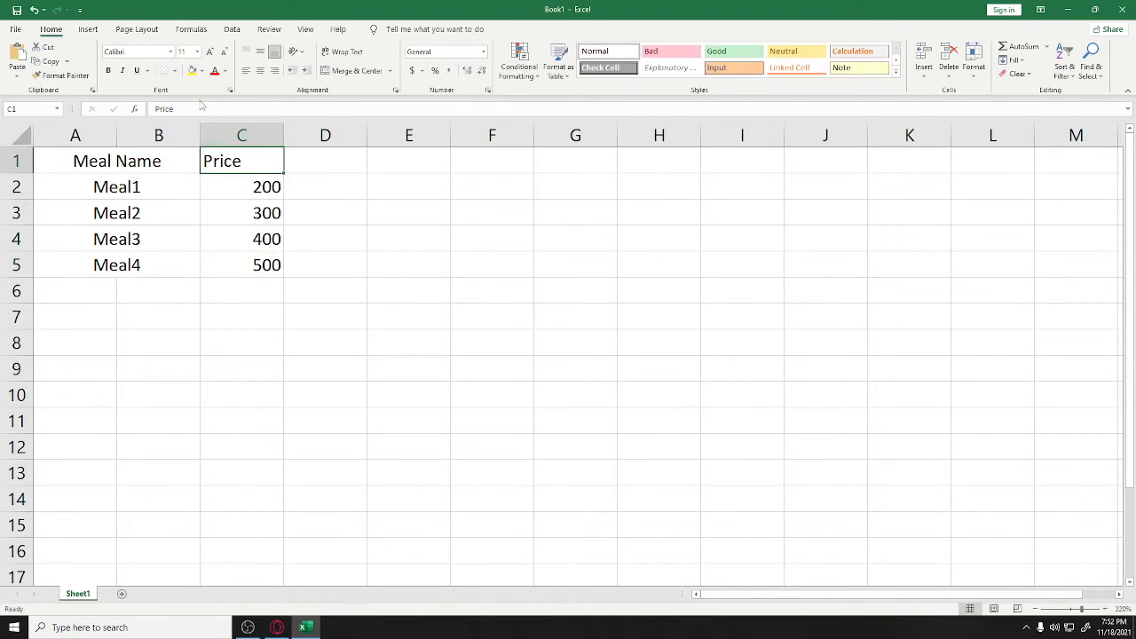
pyautogui.click(261, 71)
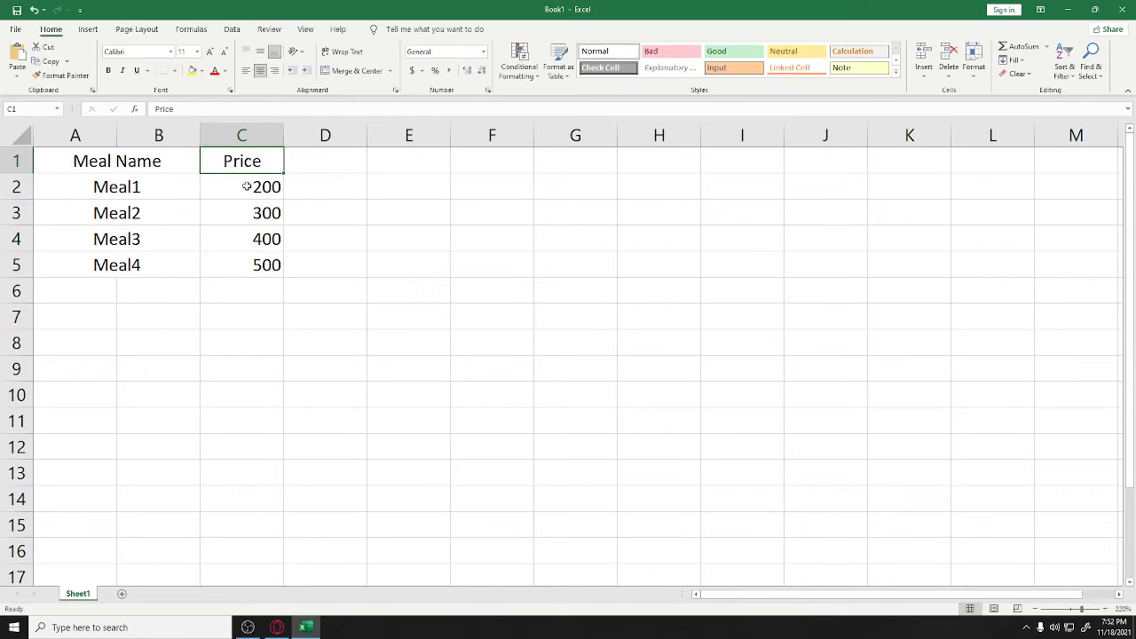
pyautogui.moveTo(248, 185); pyautogui.dragTo(258, 266)
pyautogui.click(260, 71)
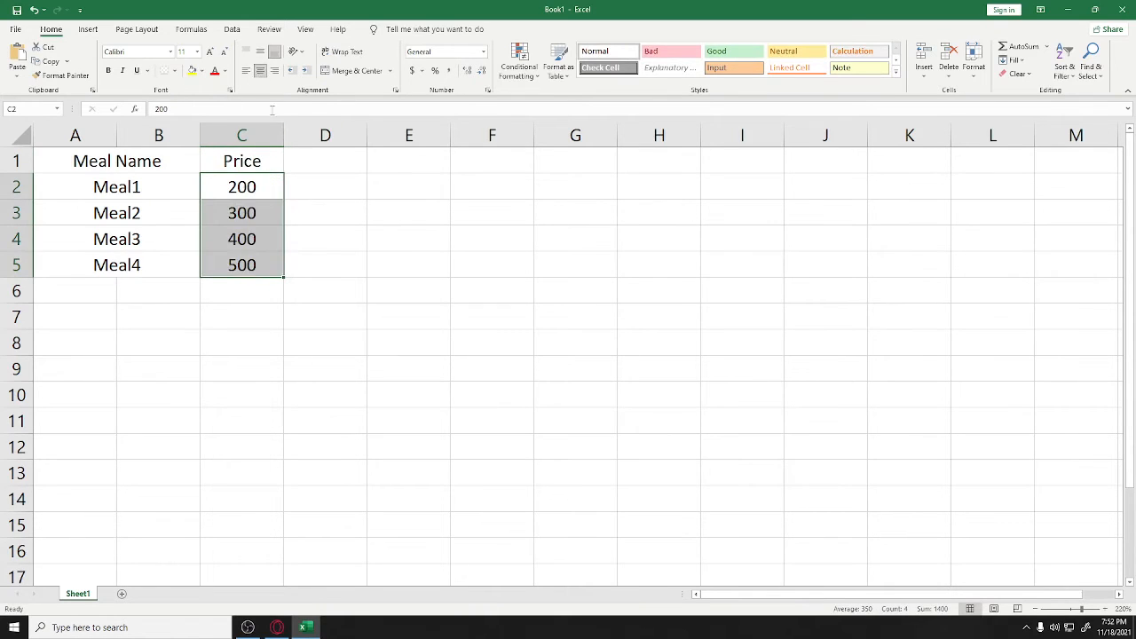
pyautogui.click(326, 196)
# Apply All Borders to the meal table A1:C5
pyautogui.moveTo(119, 162); pyautogui.dragTo(263, 229)
pyautogui.click(174, 70)
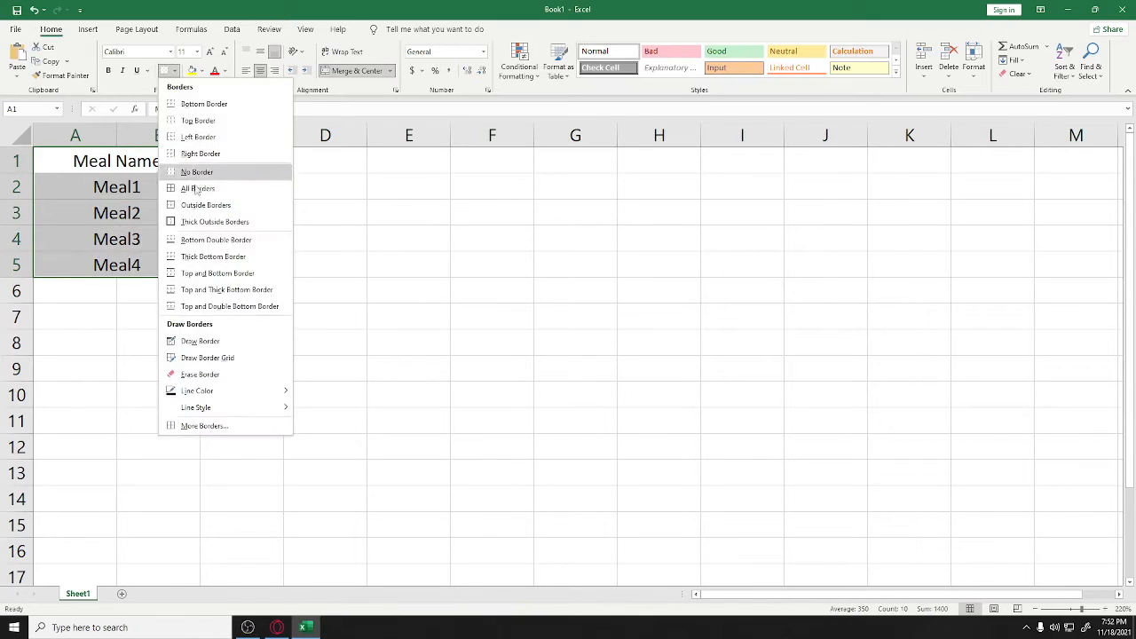
pyautogui.click(171, 185)
# Make the Meal Name and Price headers bold
pyautogui.click(150, 170)
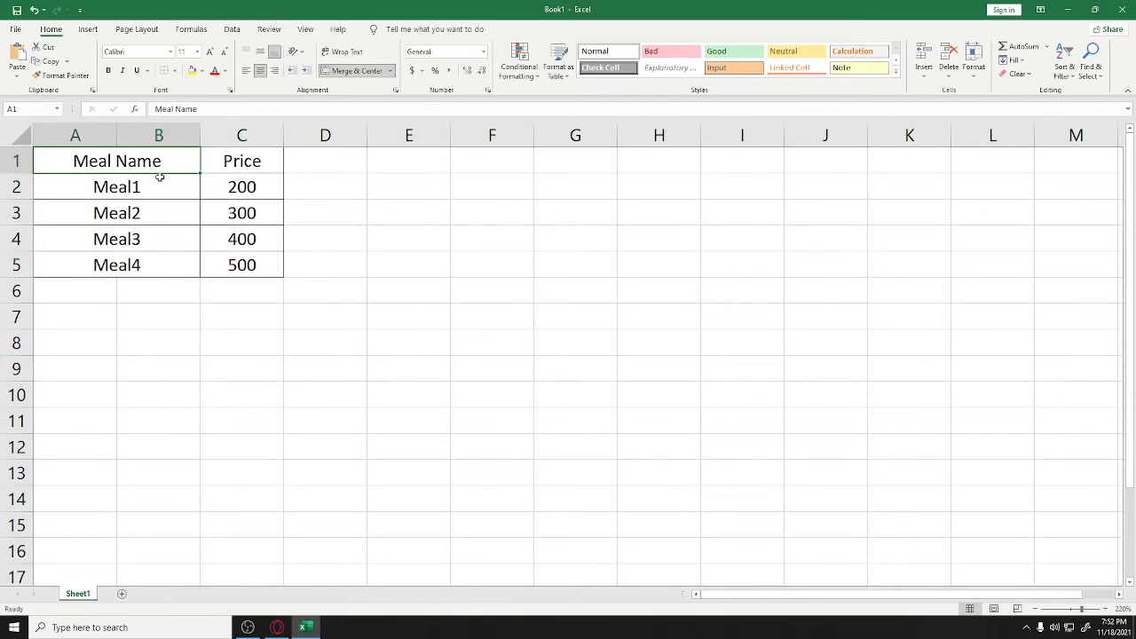
pyautogui.keyDown('ctrl'); pyautogui.click(222, 161); pyautogui.keyUp('ctrl')
pyautogui.hotkey('ctrl', 'b')
pyautogui.click(342, 194)
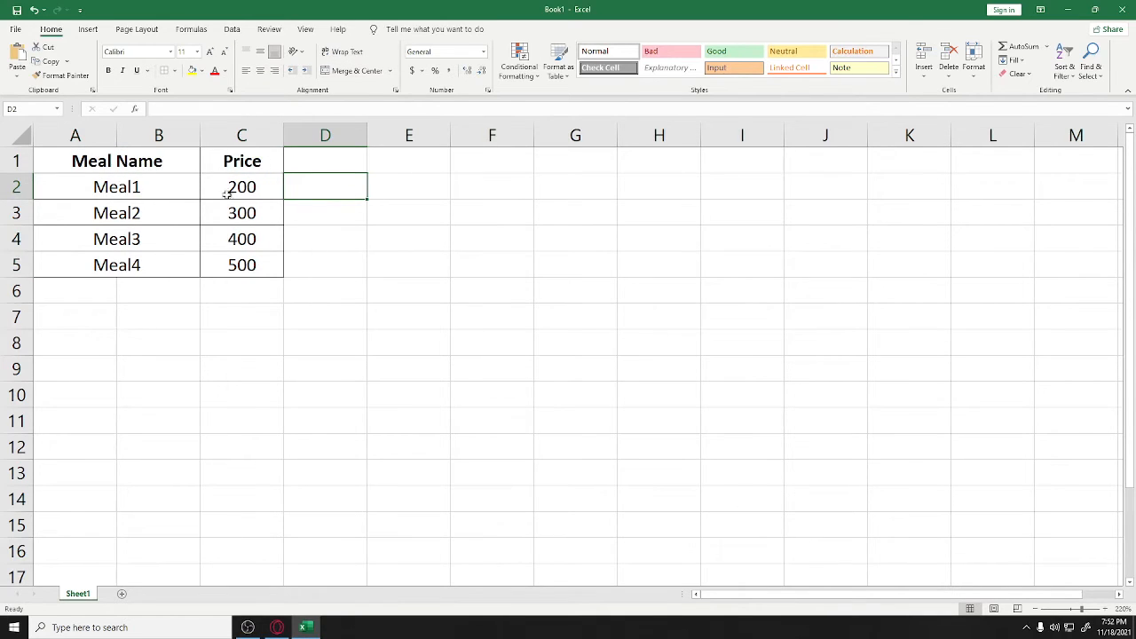
# Enter 'Type your order' in E1 and 'Price:' in E2
pyautogui.click(439, 168)
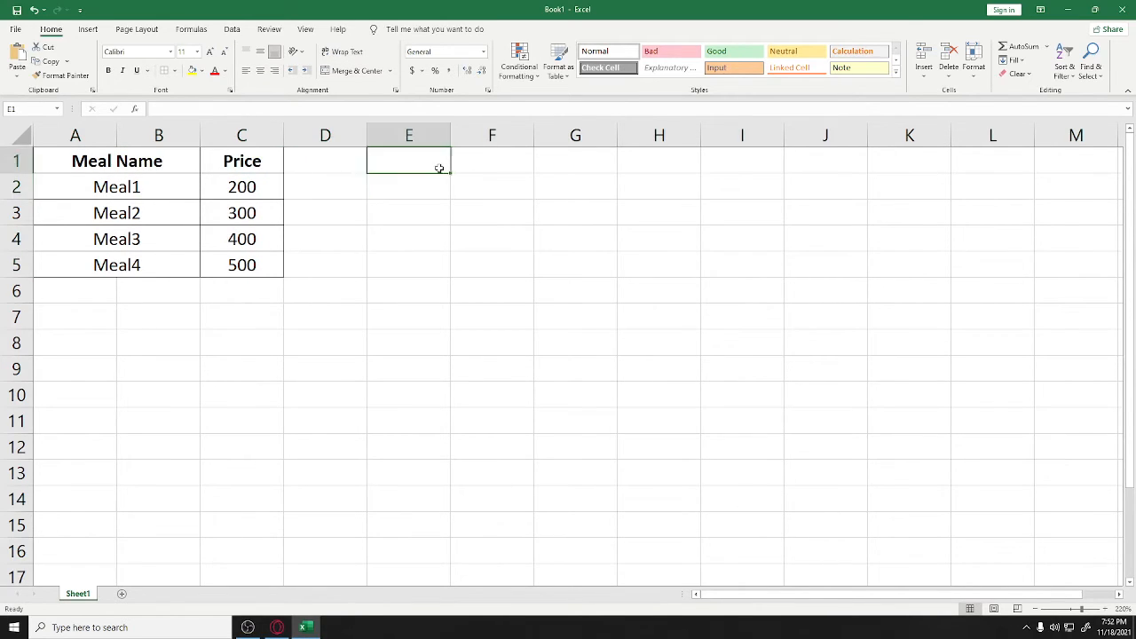
pyautogui.write('Type')
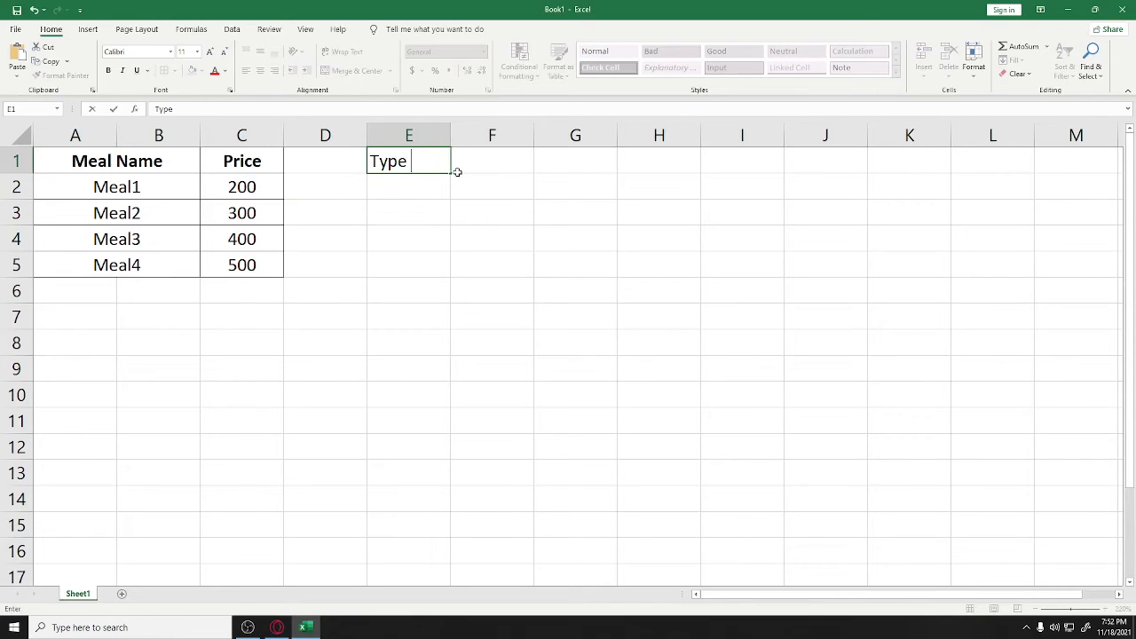
pyautogui.write(' your order:')
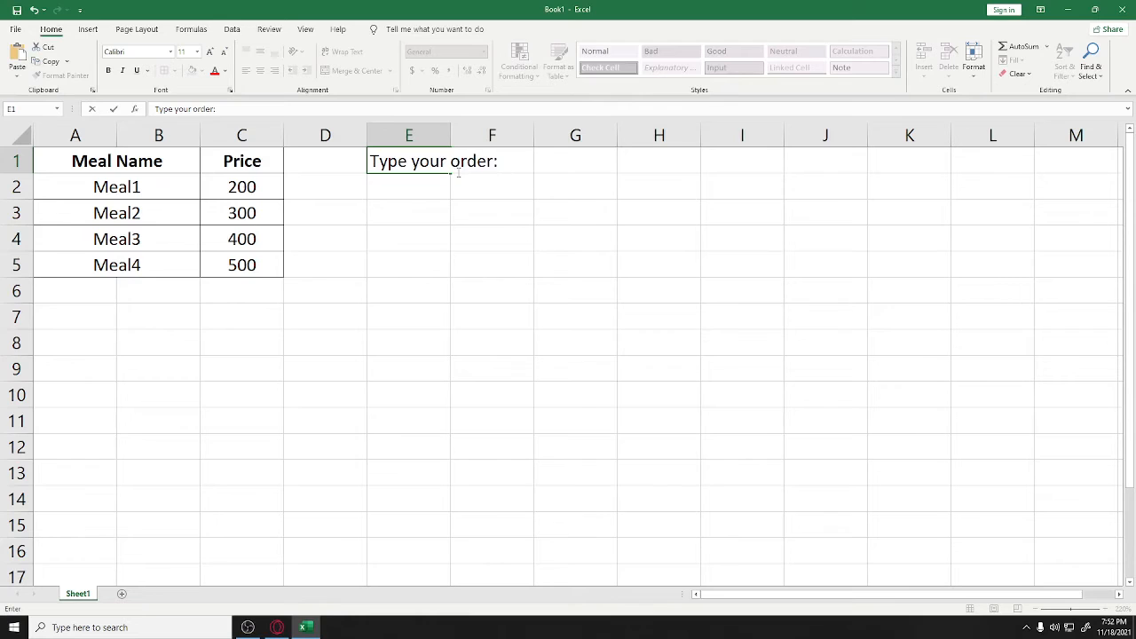
pyautogui.press('Return')
pyautogui.write('P')
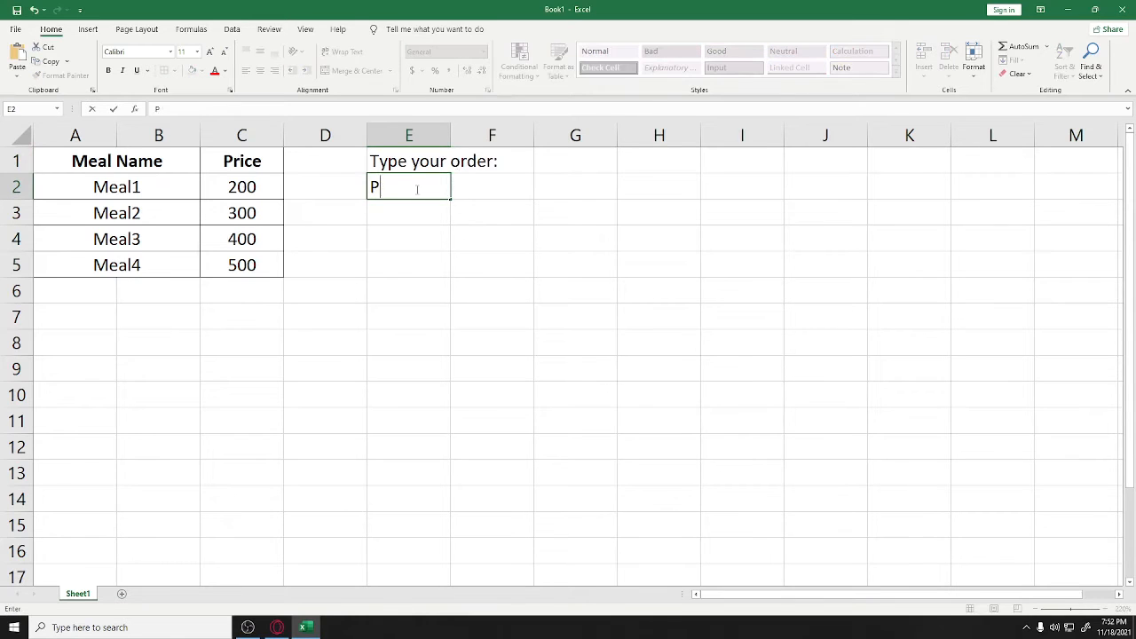
pyautogui.write('rice:')
pyautogui.click(485, 201)
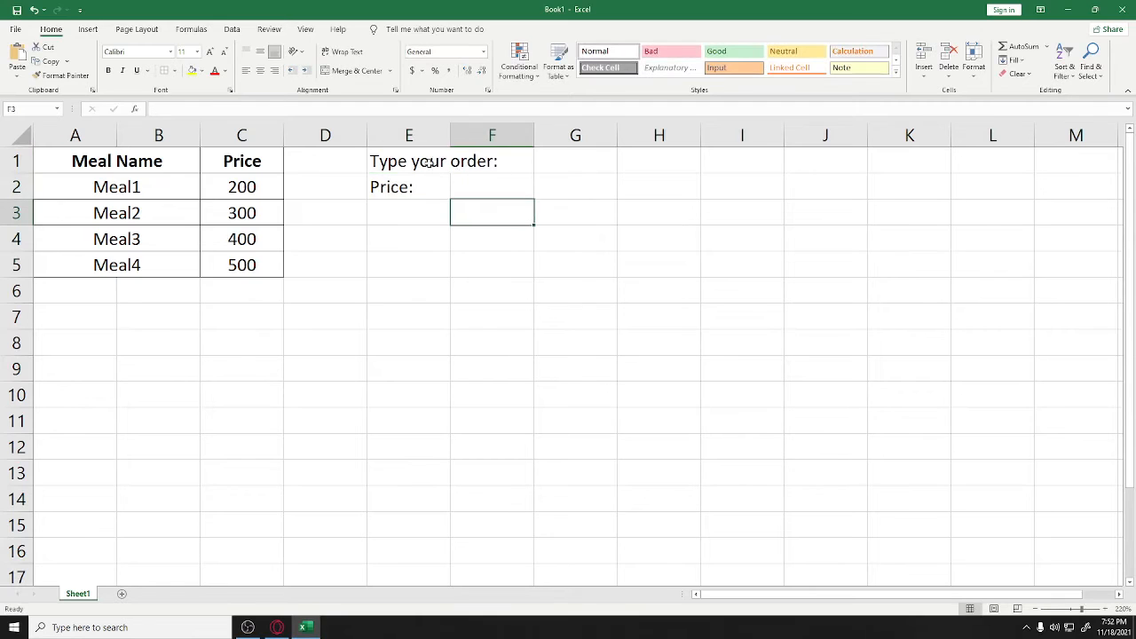
# Merge and centre both labels across columns E and F
pyautogui.moveTo(430, 162); pyautogui.dragTo(492, 160)
pyautogui.click(356, 70)
pyautogui.moveTo(411, 187); pyautogui.dragTo(465, 186)
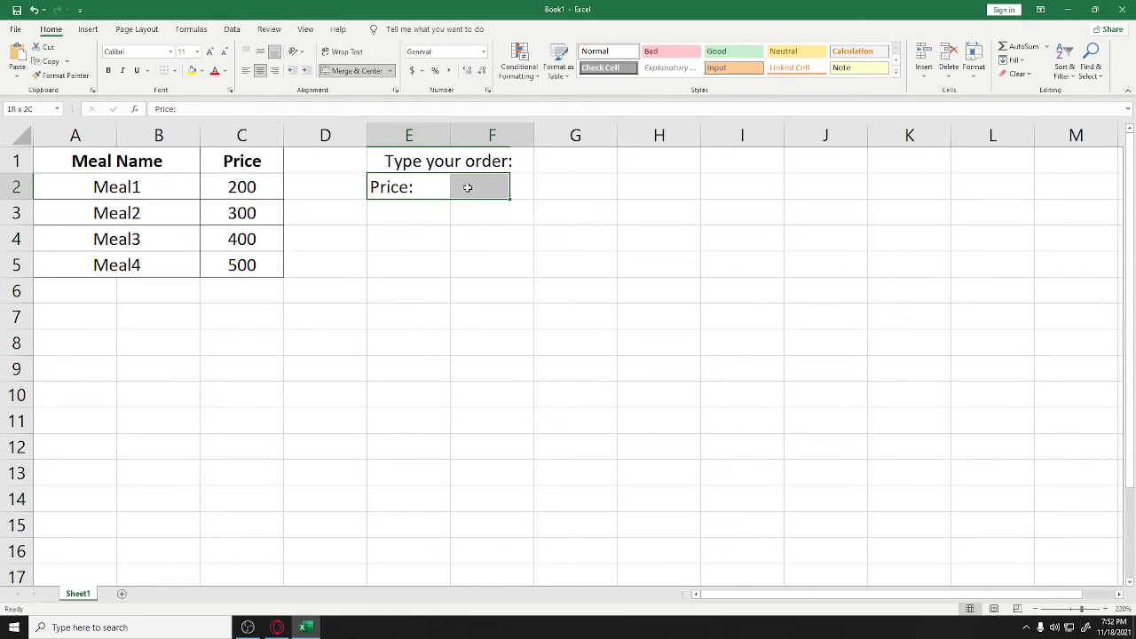
pyautogui.click(355, 70)
pyautogui.click(500, 213)
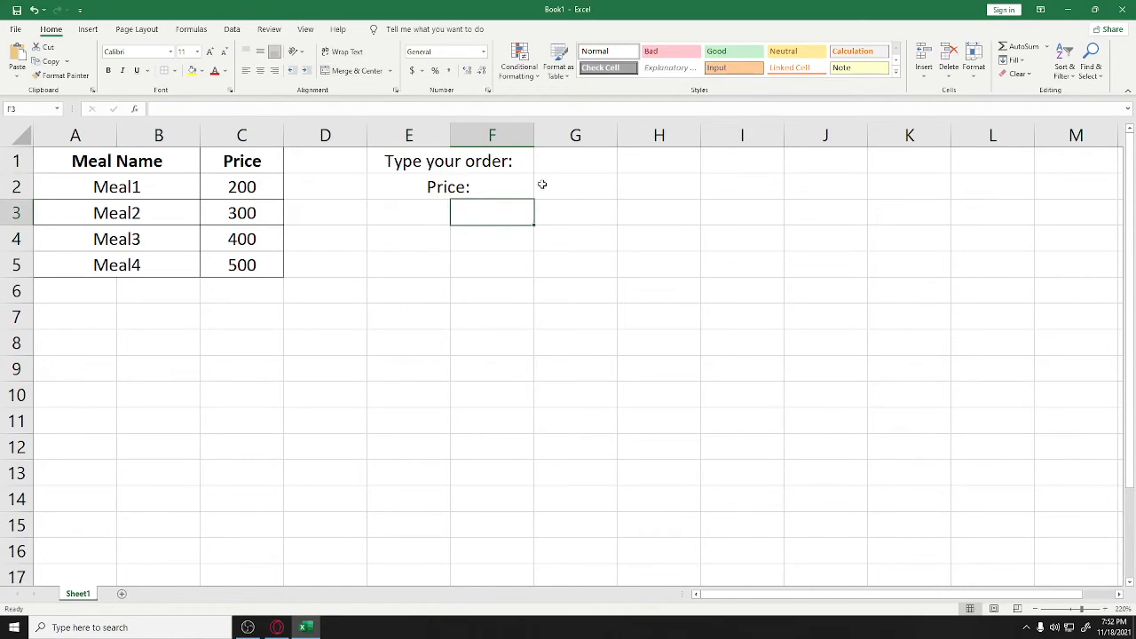
# Make both labels bold and border the order box E1:G2
pyautogui.moveTo(449, 167); pyautogui.dragTo(479, 190)
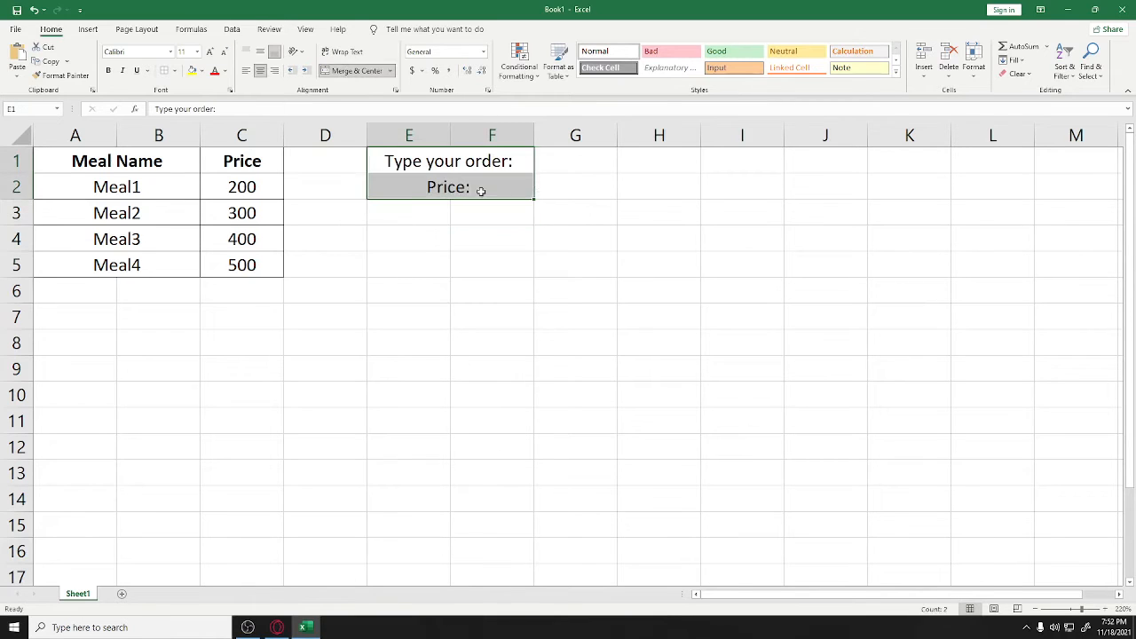
pyautogui.hotkey('ctrl', 'b')
pyautogui.click(544, 189)
pyautogui.moveTo(440, 155); pyautogui.dragTo(543, 186)
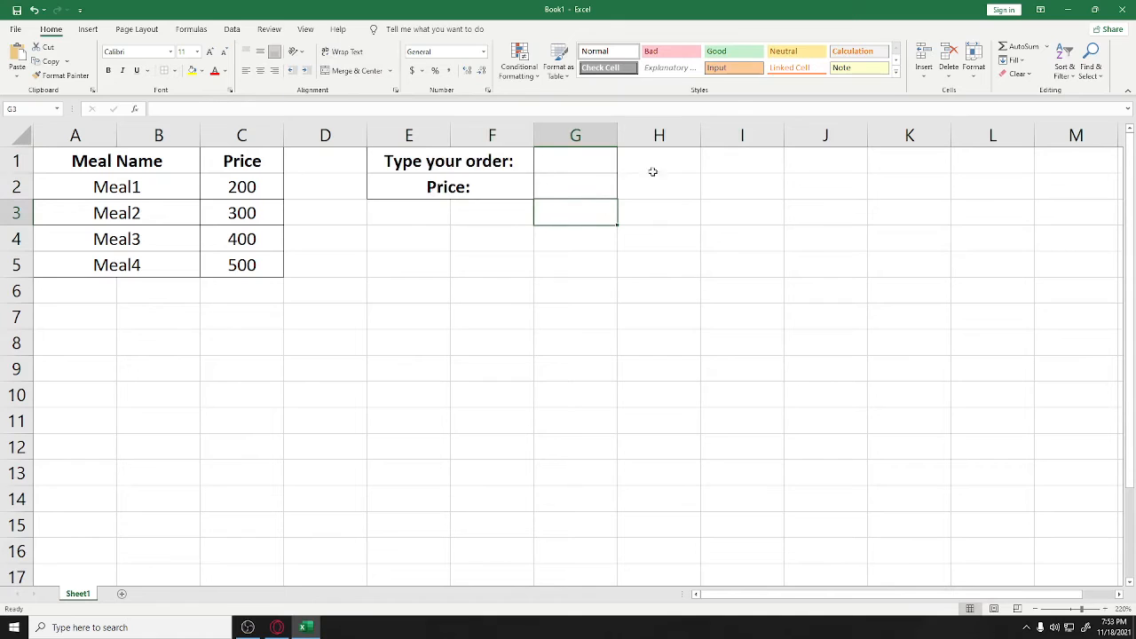
pyautogui.click(568, 179)
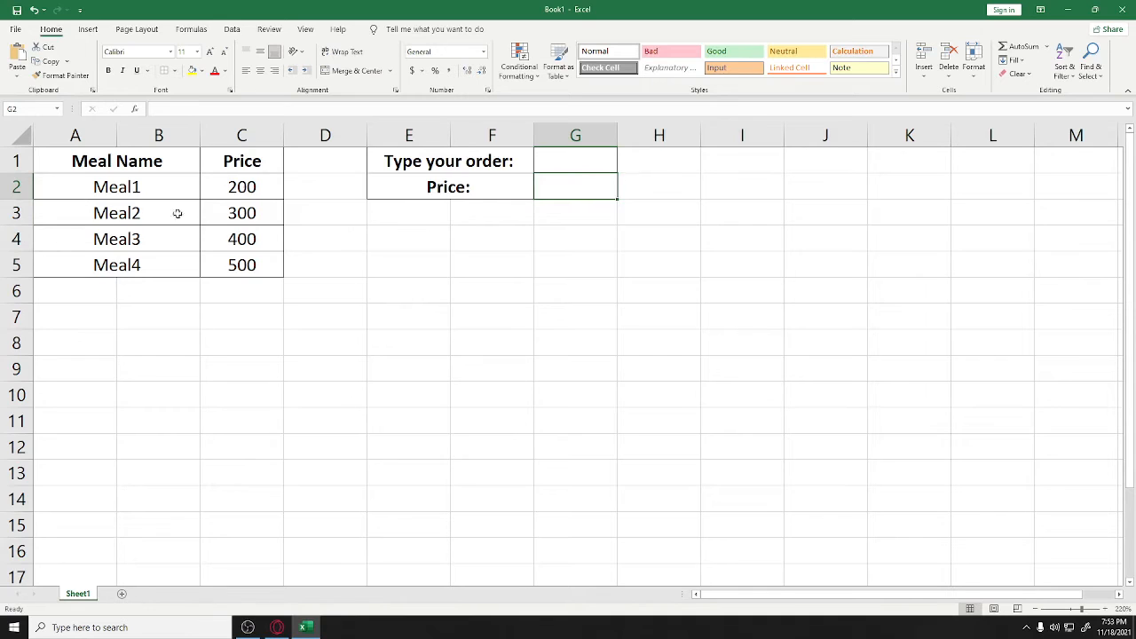
# Enter =LOOKUP(G1, A2:B5, C2:C5) in G2 to fetch the ordered meal's price
pyautogui.doubleClick(571, 195)
pyautogui.write('=')
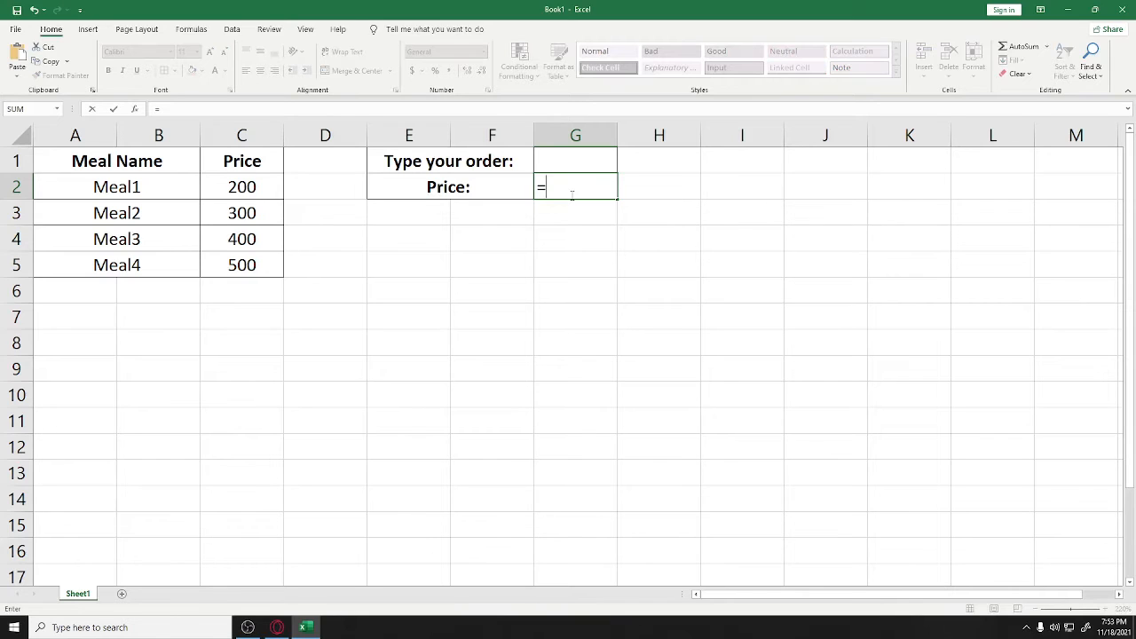
pyautogui.write('LOO')
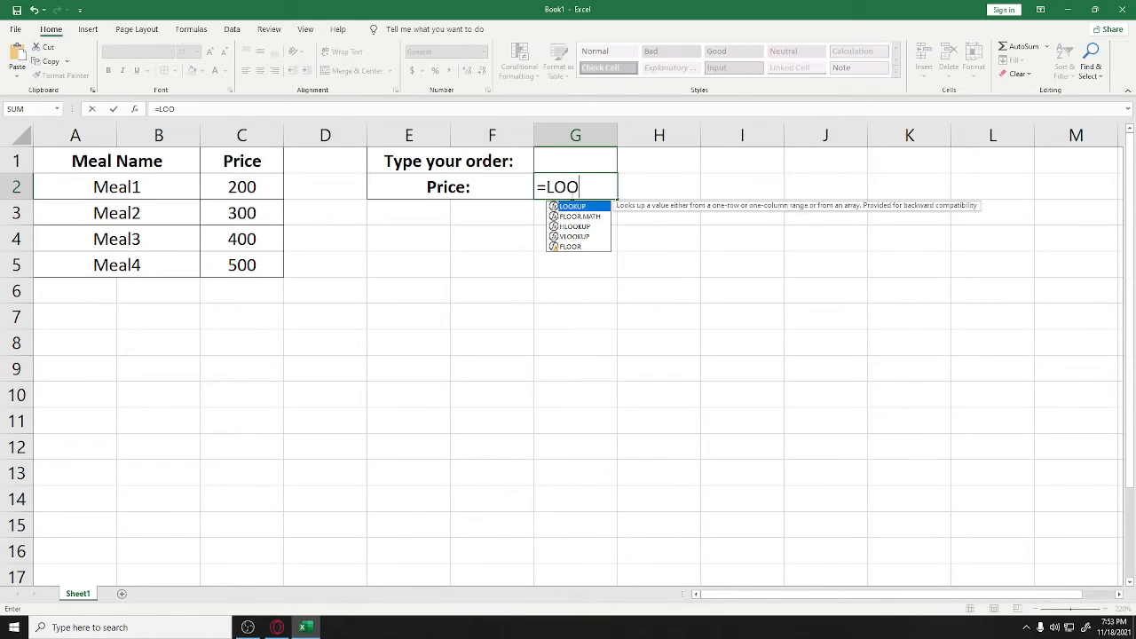
pyautogui.write('KUP')
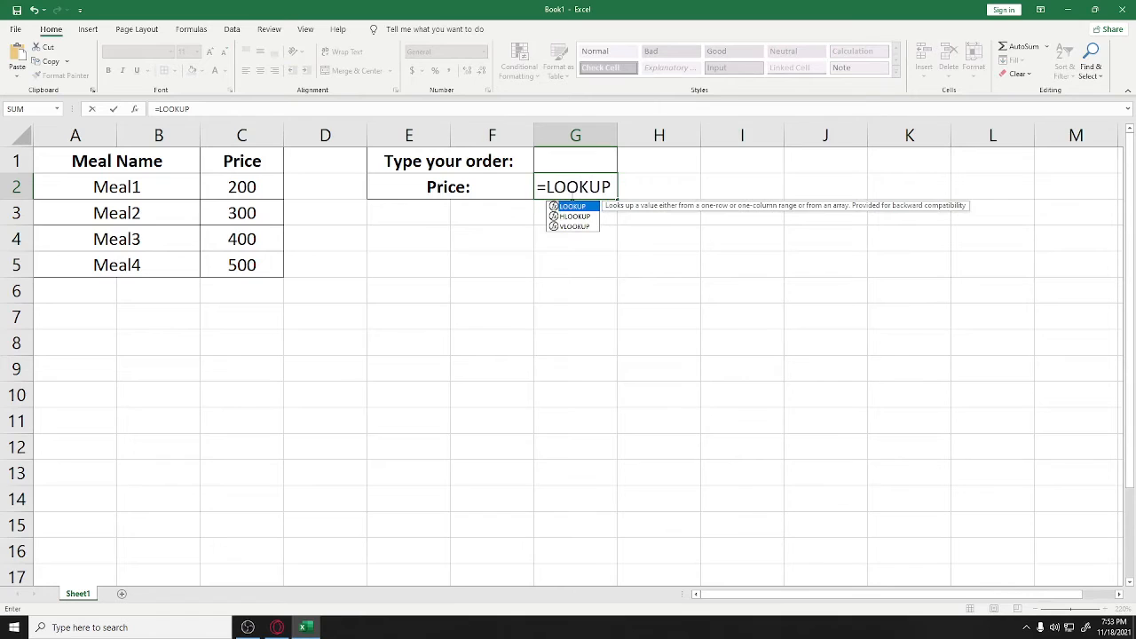
pyautogui.write('(')
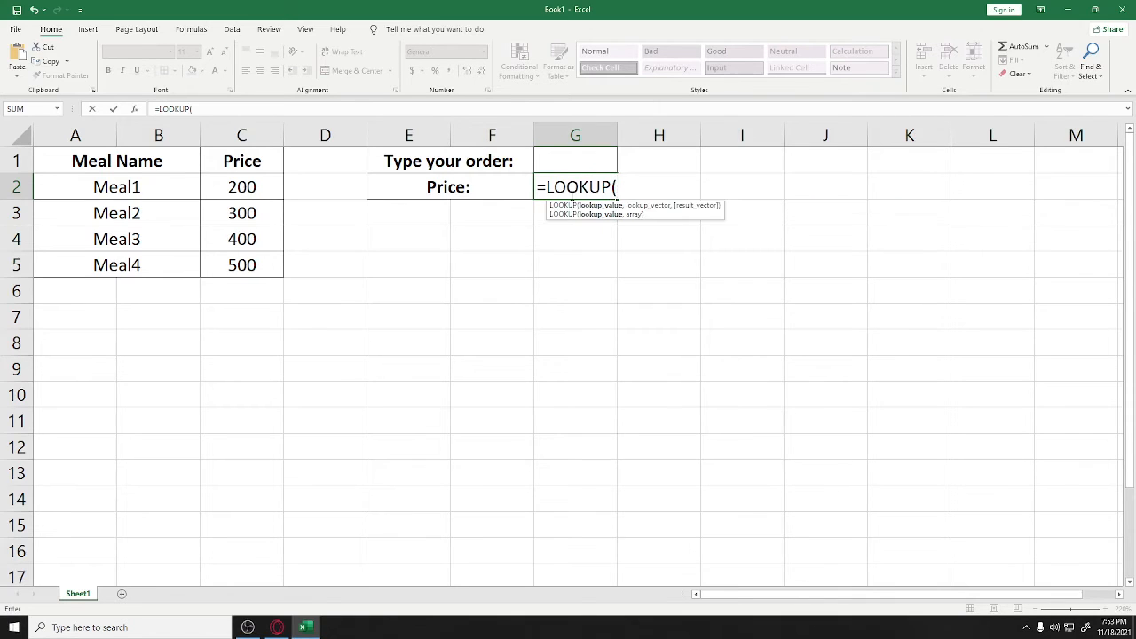
pyautogui.click(564, 168)
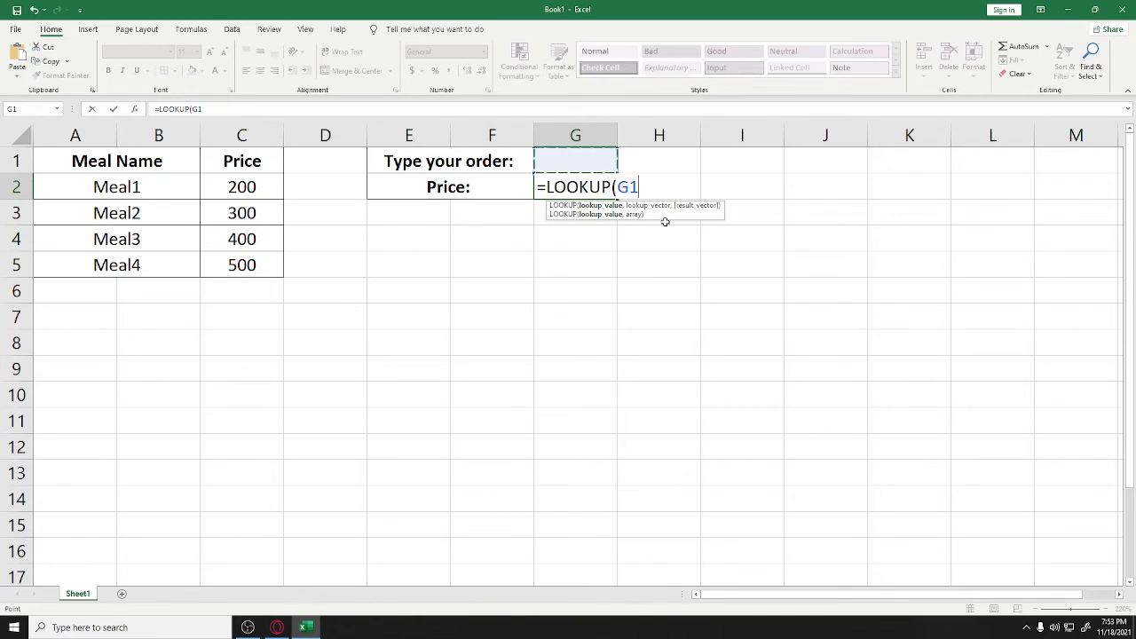
pyautogui.write(',')
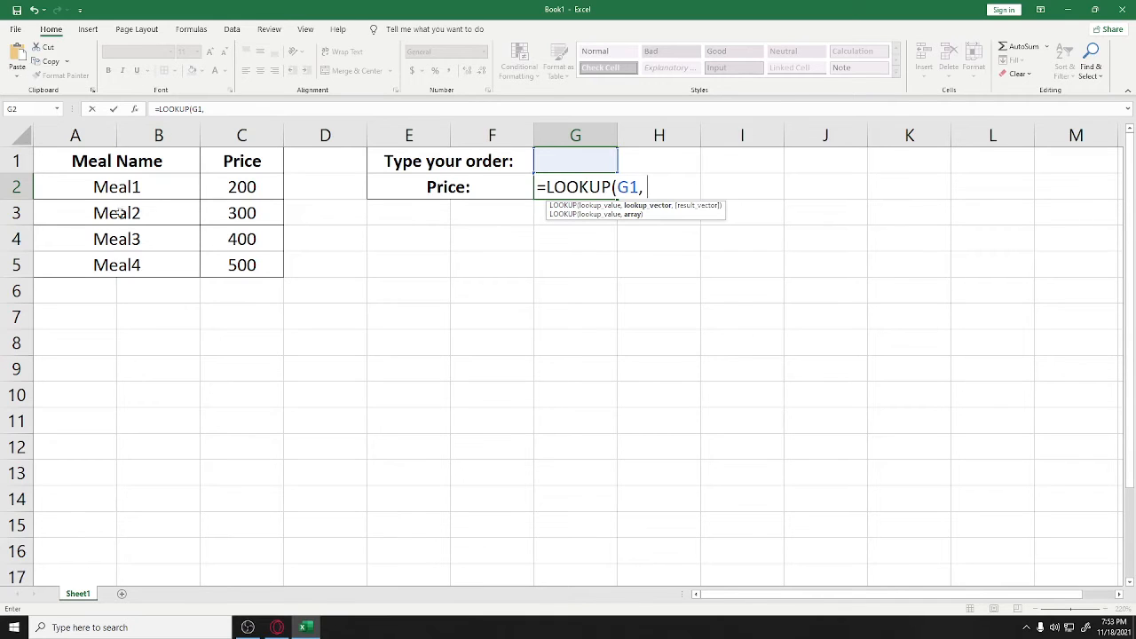
pyautogui.moveTo(129, 186); pyautogui.dragTo(130, 266)
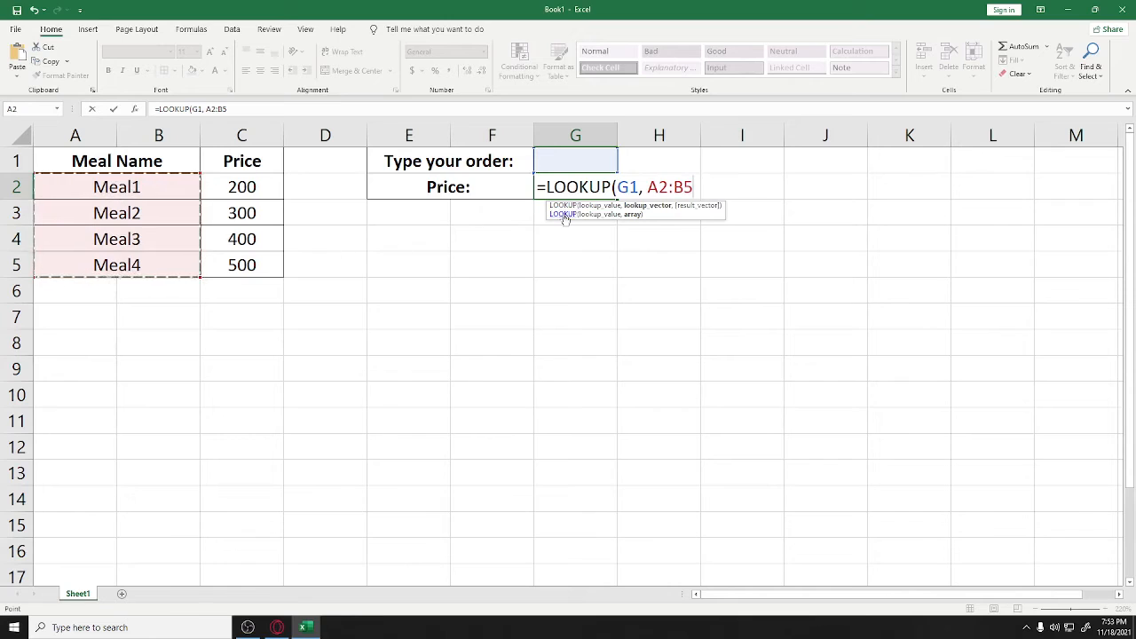
pyautogui.write(',')
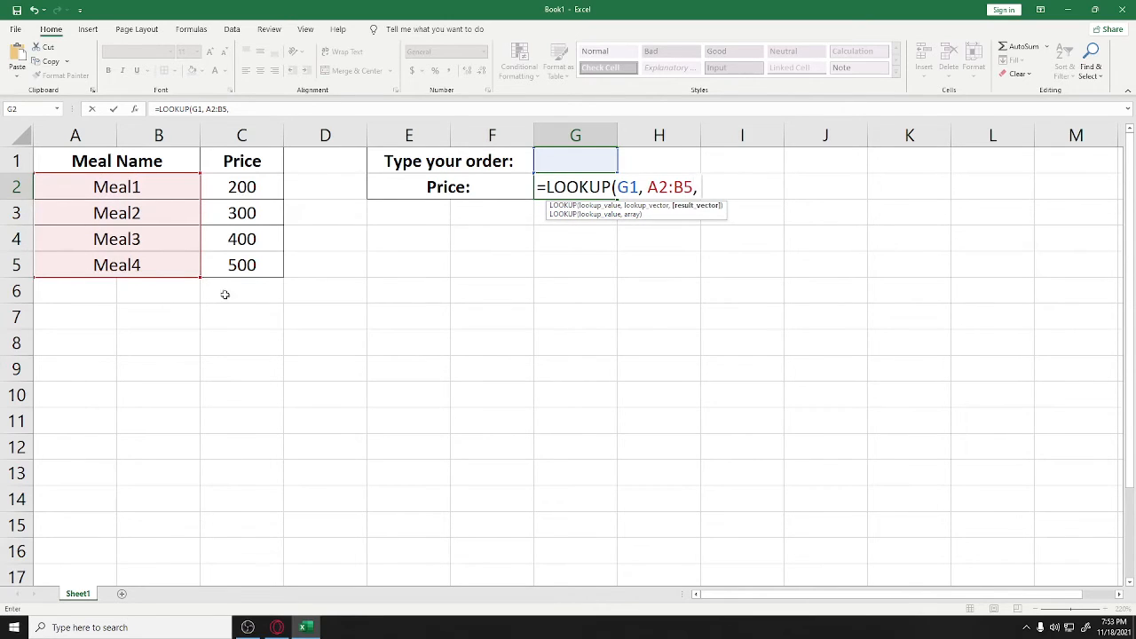
pyautogui.moveTo(249, 181); pyautogui.dragTo(248, 258)
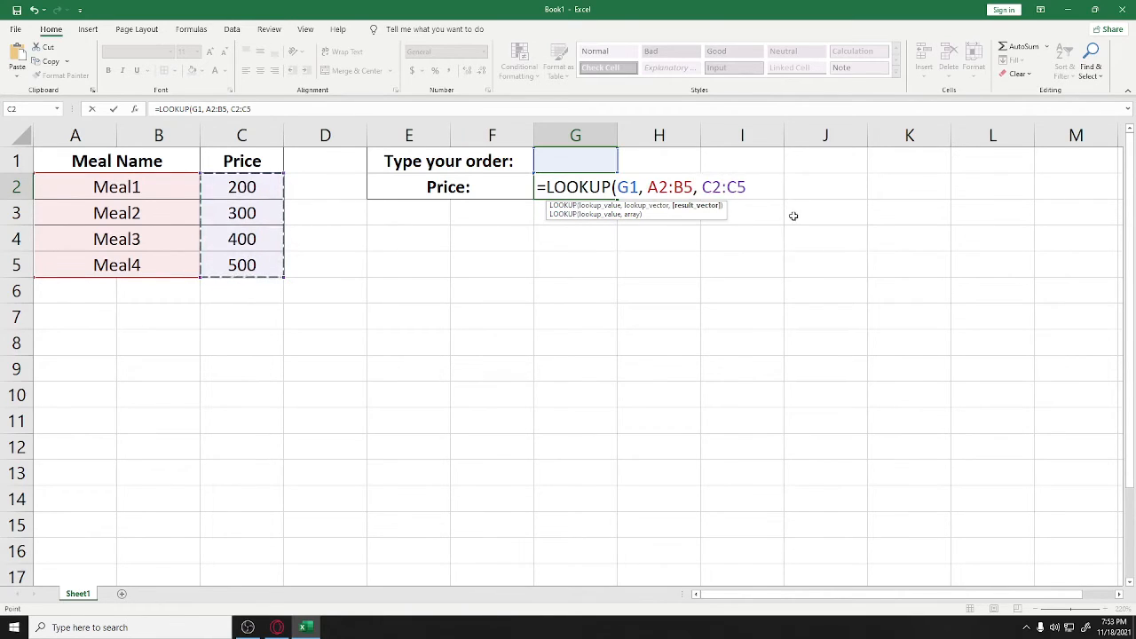
pyautogui.write(')')
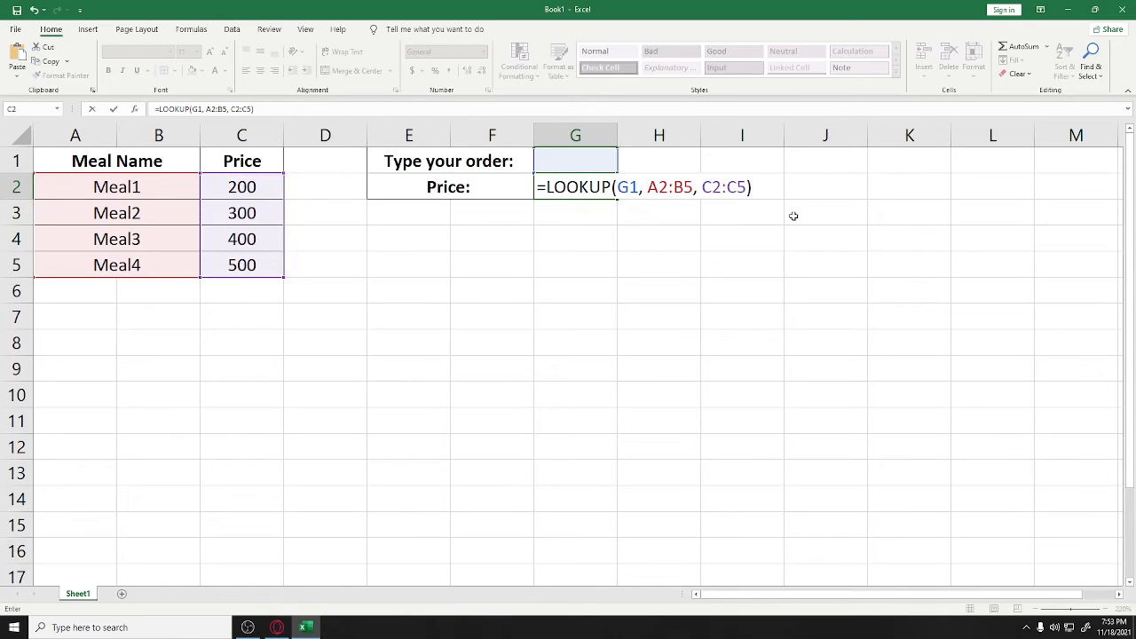
pyautogui.press('Return')
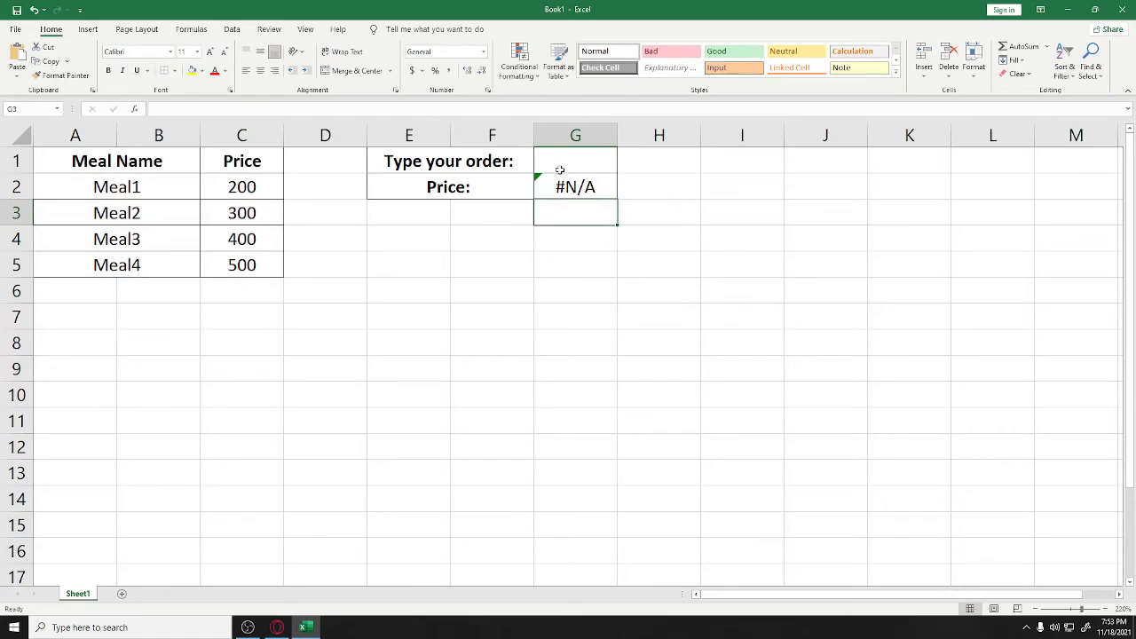
# Order Meal1 in G1, then change it to Meal2, with G2 showing 200 then 300
pyautogui.click(561, 167)
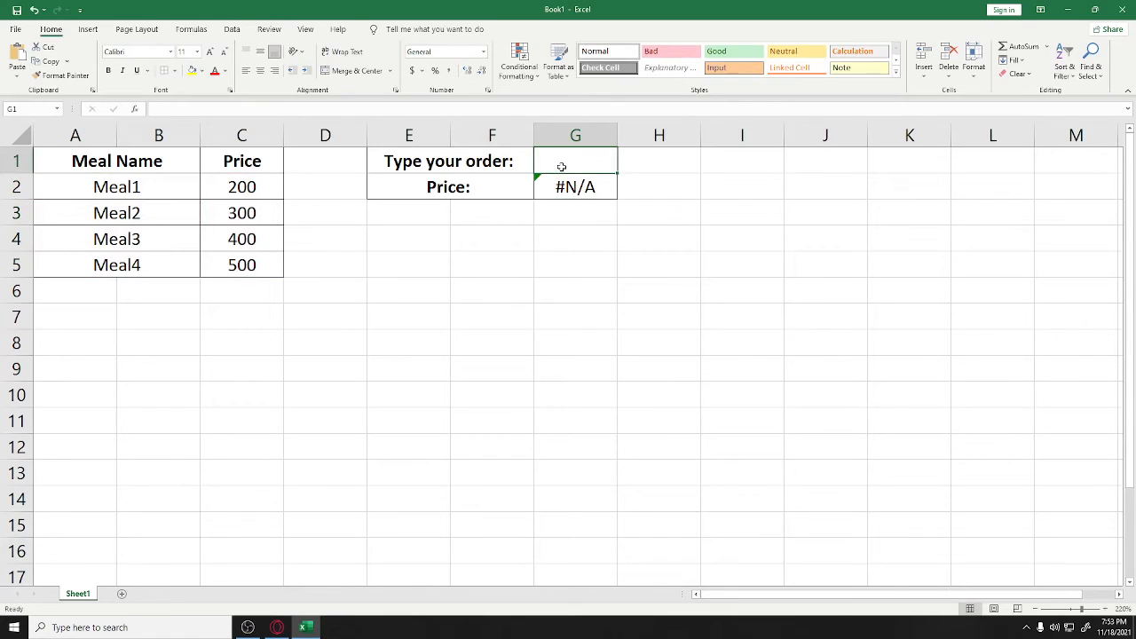
pyautogui.write('Meal1')
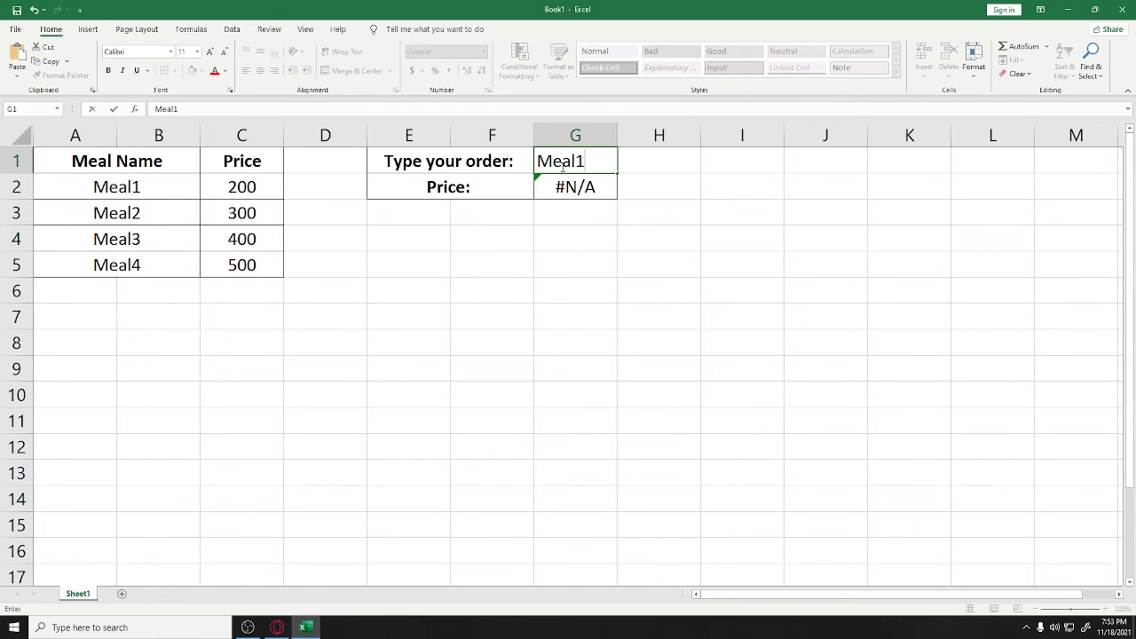
pyautogui.press('Return')
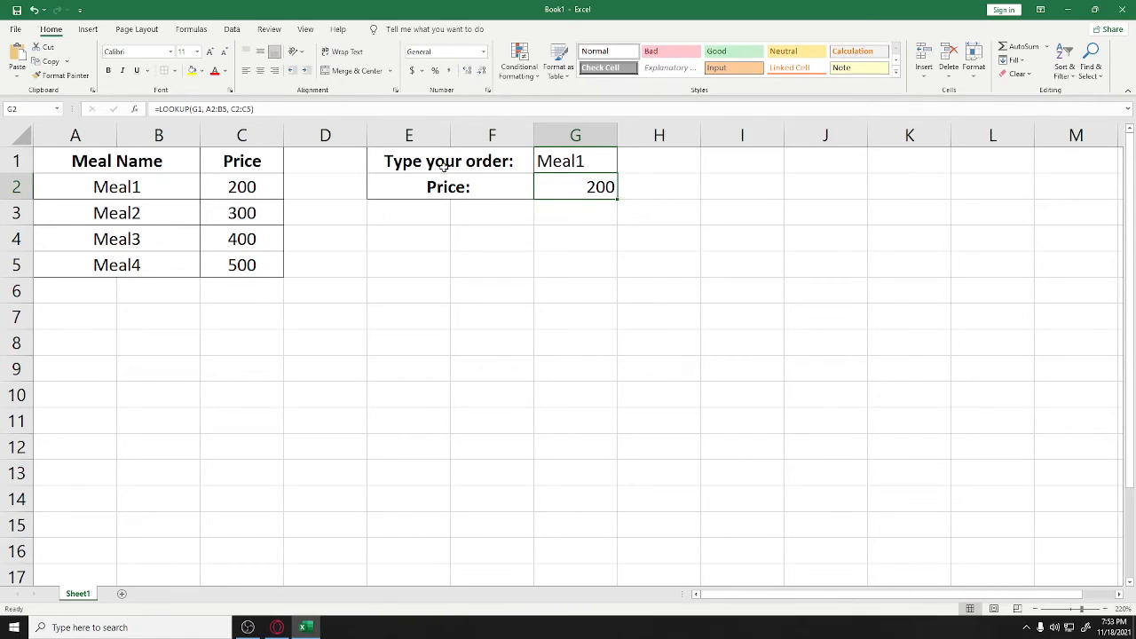
pyautogui.click(588, 166)
pyautogui.doubleClick(588, 166)
pyautogui.press('BackSpace')
pyautogui.write('2')
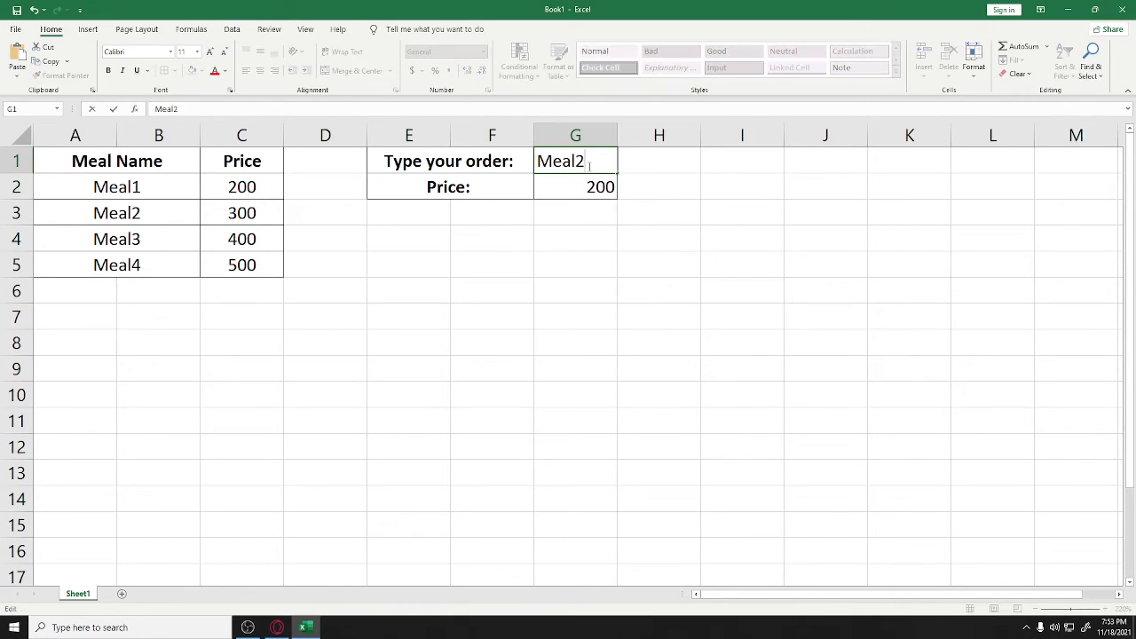
pyautogui.press('Return')
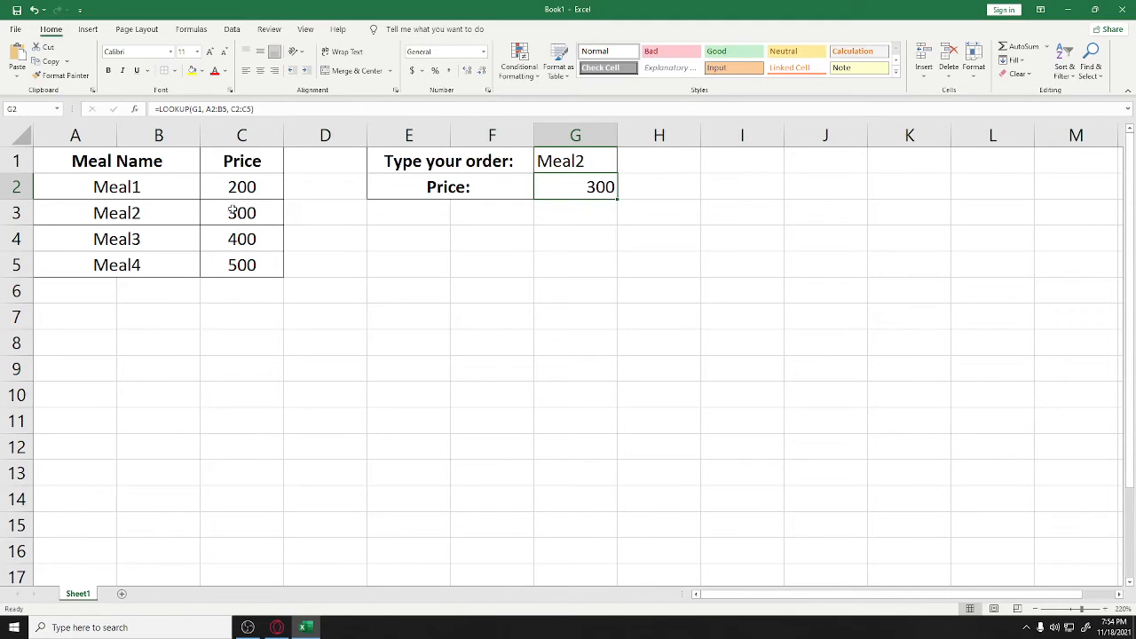
# Change the order to Meal3 and then Meal4, with G2 updating to 400 and 500
pyautogui.doubleClick(591, 162)
pyautogui.press('BackSpace')
pyautogui.write('3')
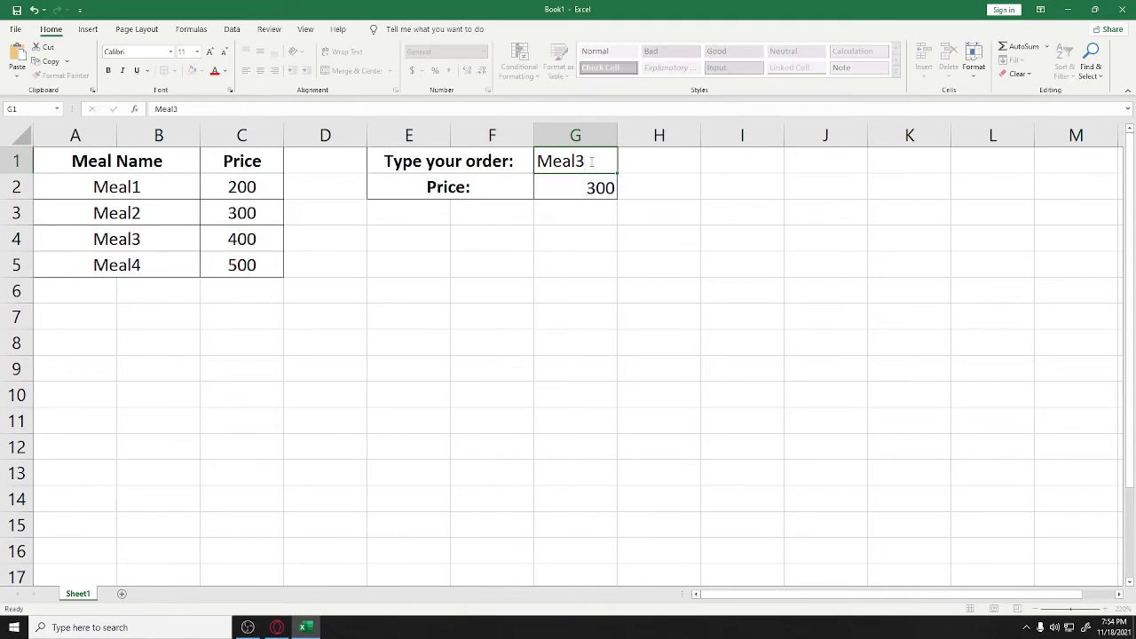
pyautogui.press('Return')
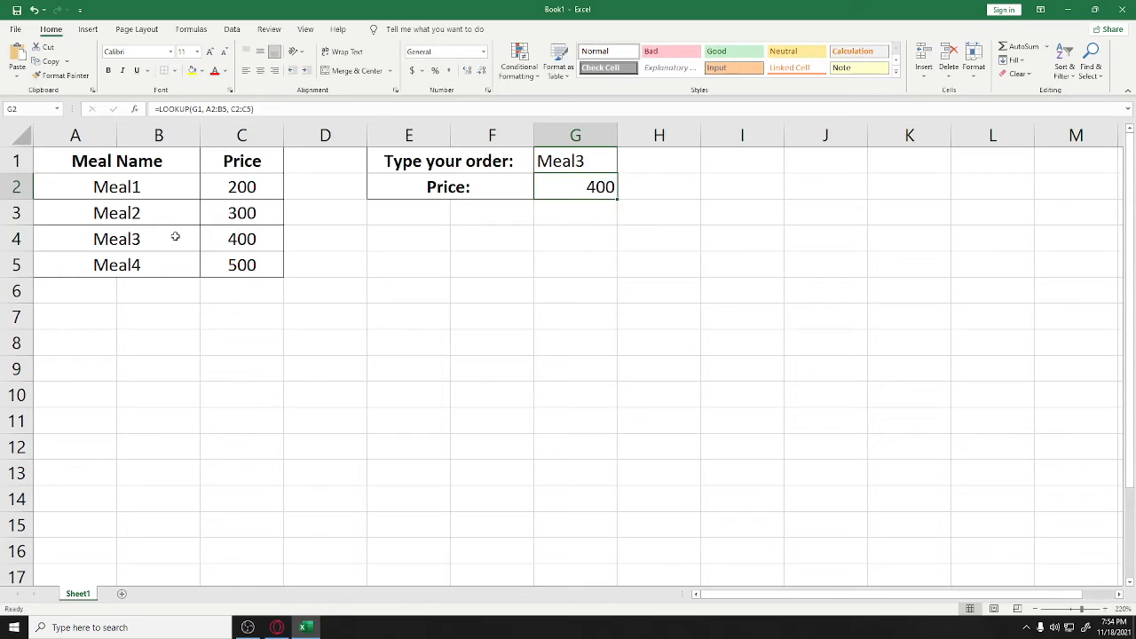
pyautogui.doubleClick(592, 162)
pyautogui.press('BackSpace')
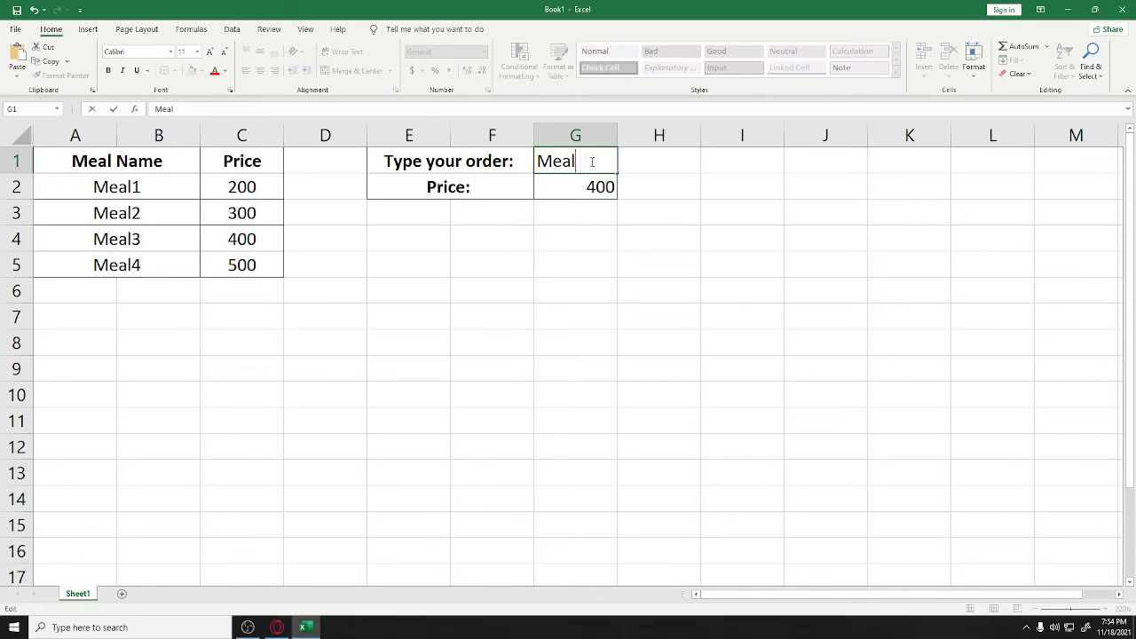
pyautogui.write('4')
pyautogui.press('Return')
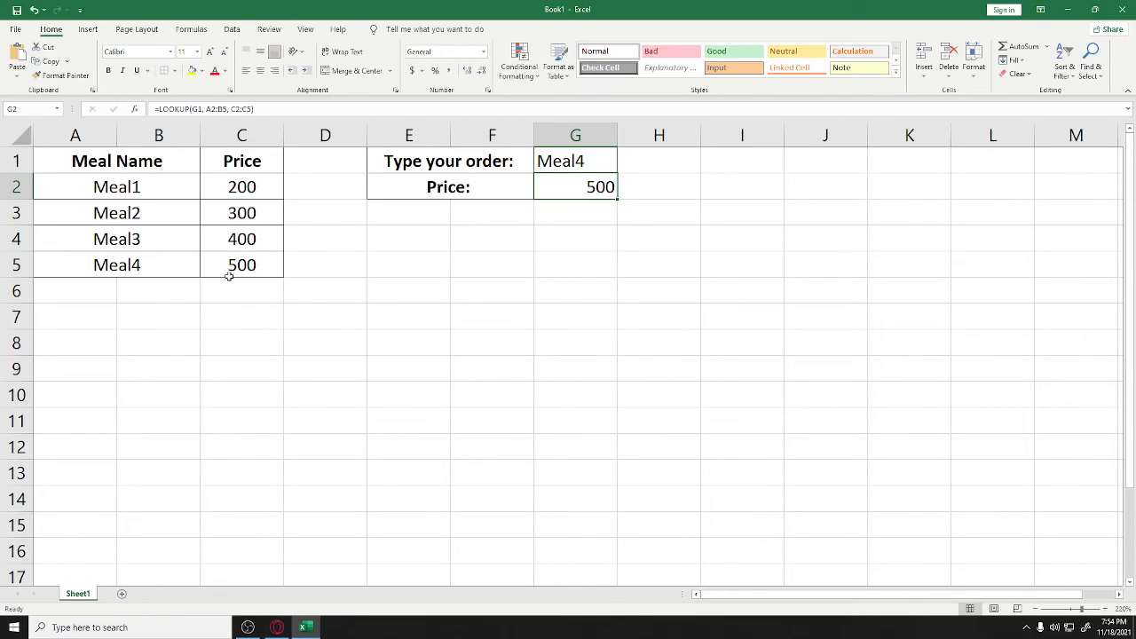
pyautogui.click(586, 213)
pyautogui.click(604, 186)
# Inspect G2's protection settings in Format Cells and close without changes
pyautogui.rightClick(566, 186)
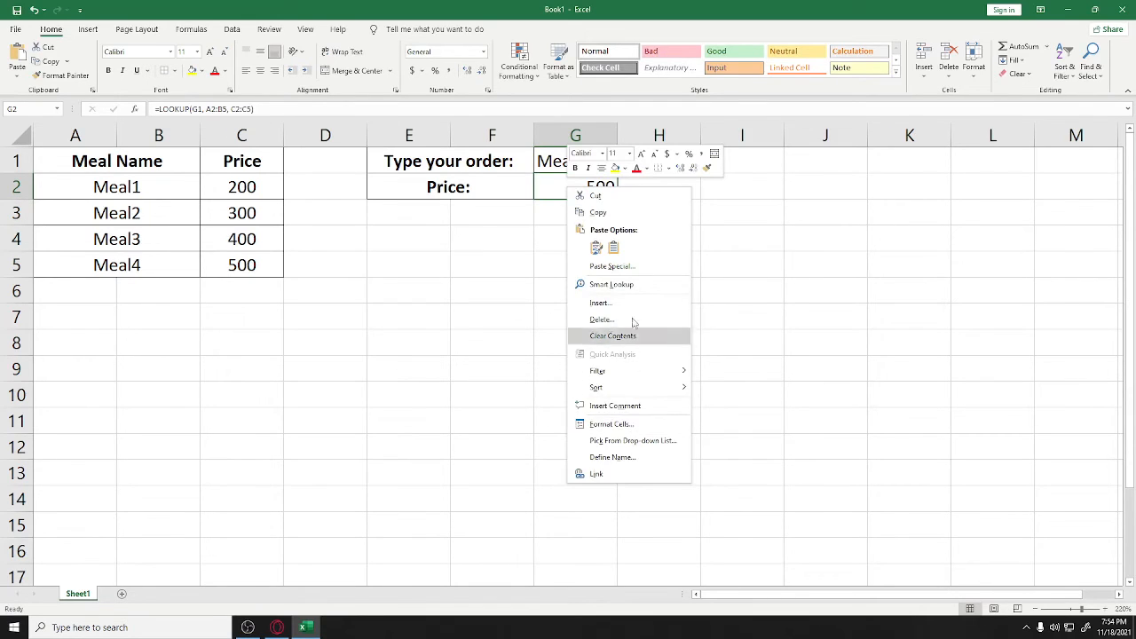
pyautogui.click(633, 423)
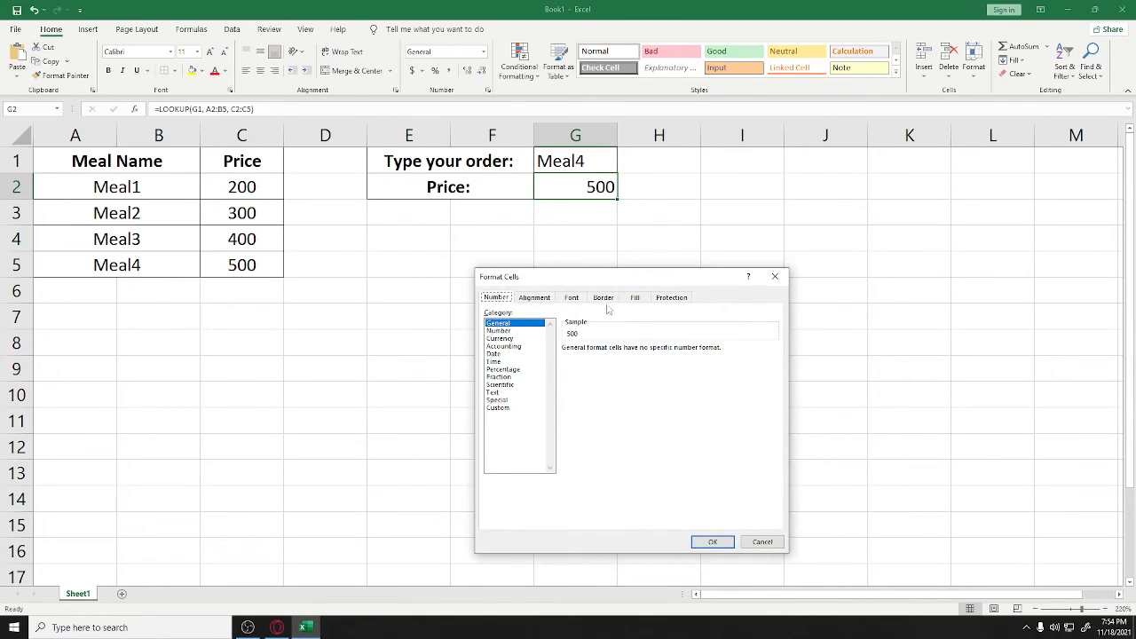
pyautogui.click(660, 298)
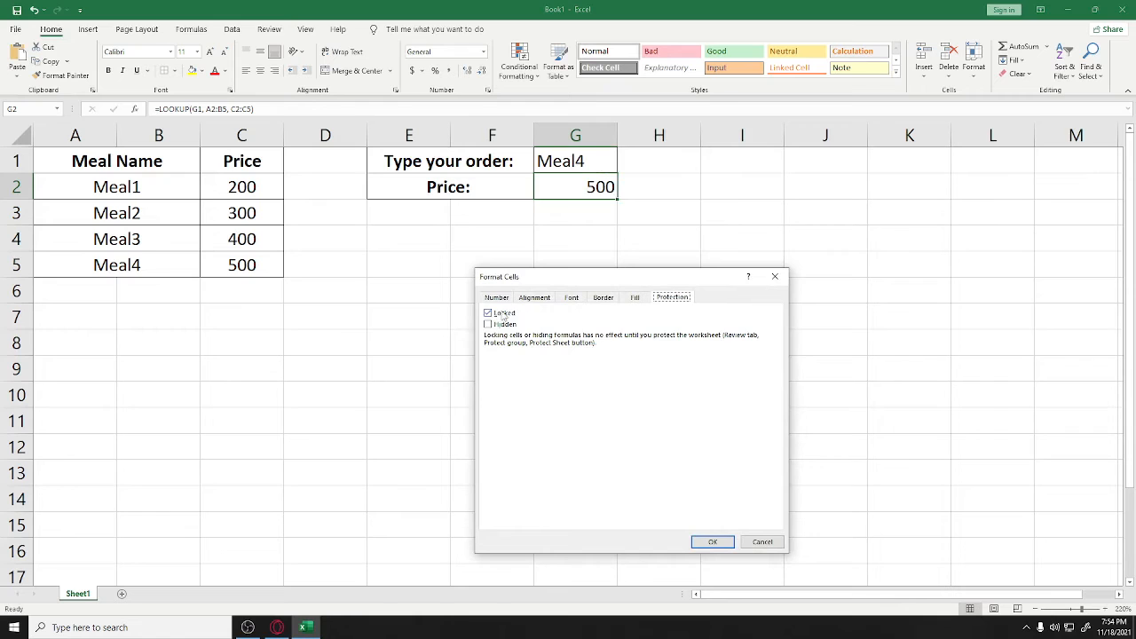
pyautogui.click(712, 544)
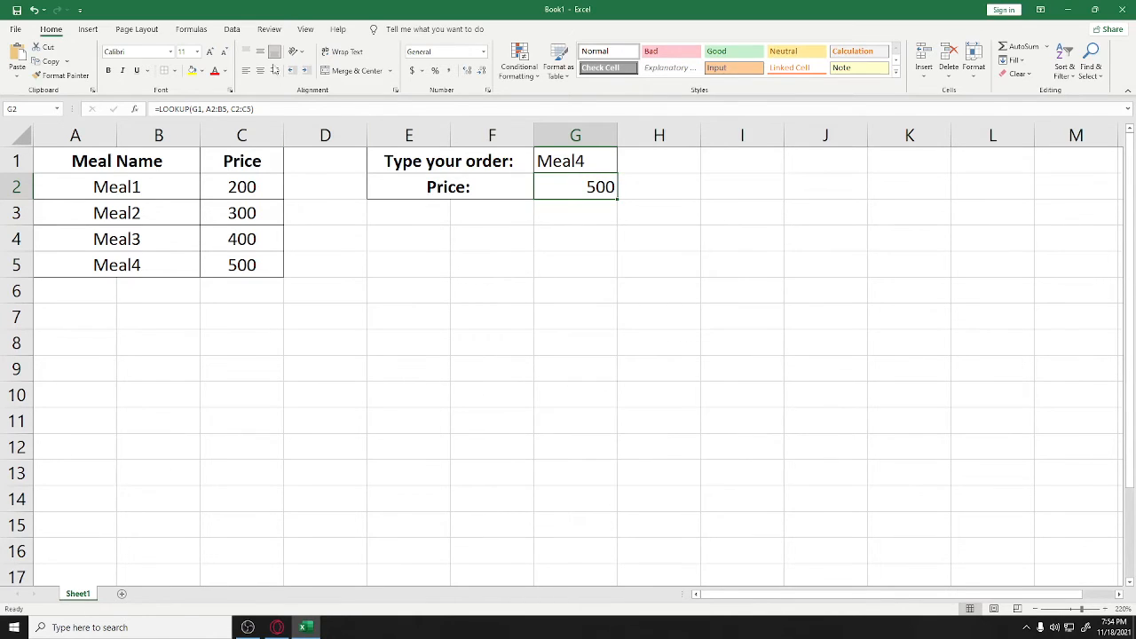
# Protect Sheet1 from the Review tab with a confirmed password
pyautogui.click(236, 32)
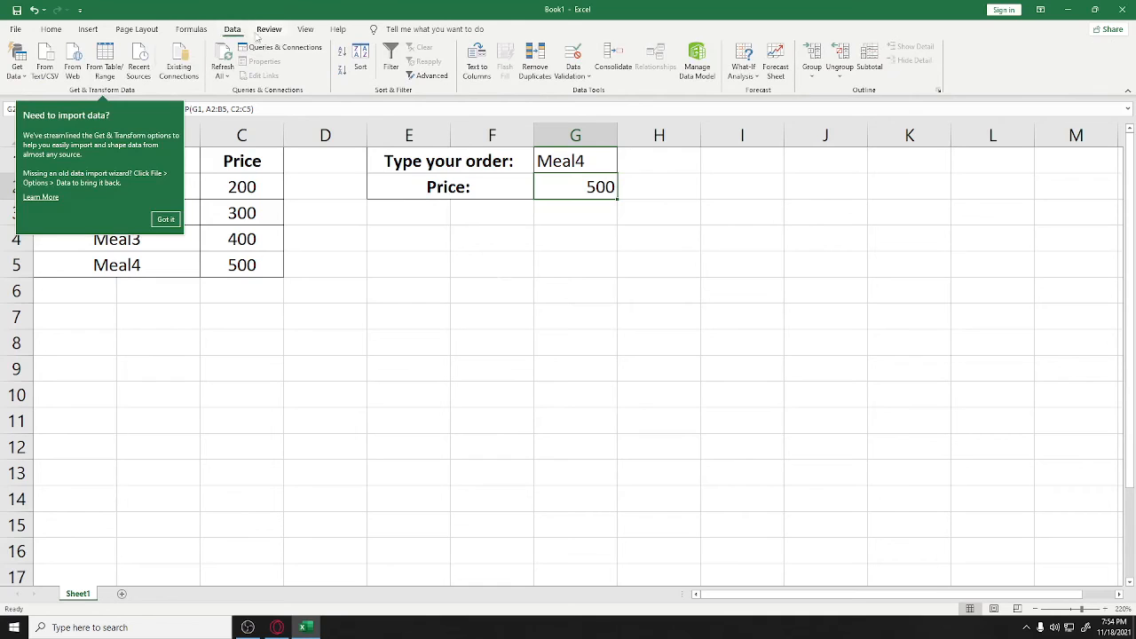
pyautogui.click(263, 34)
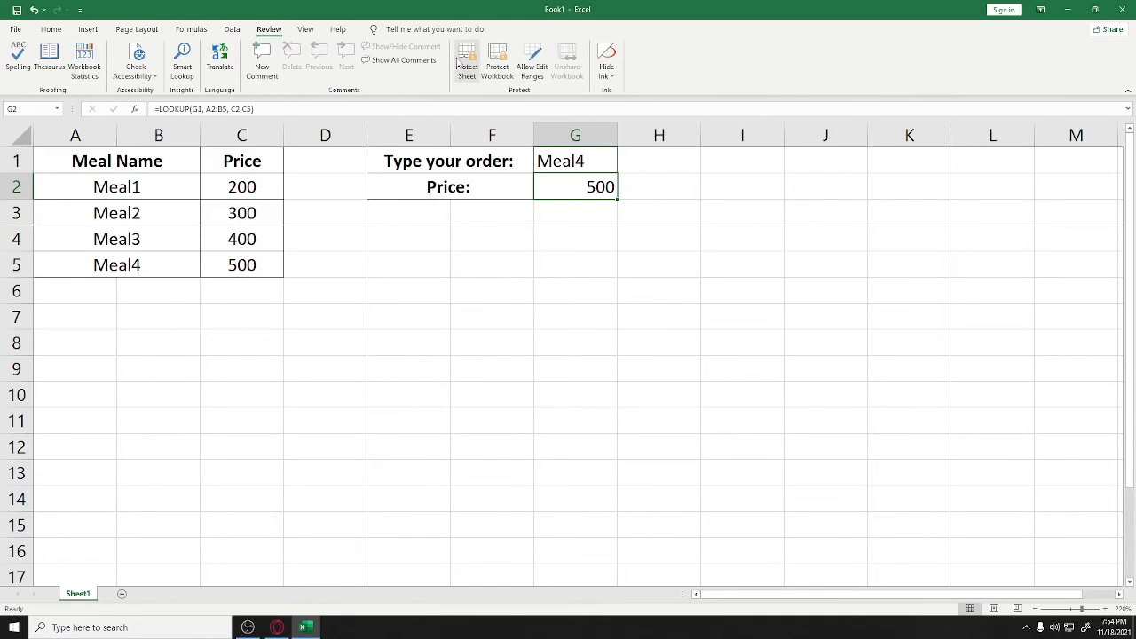
pyautogui.click(465, 66)
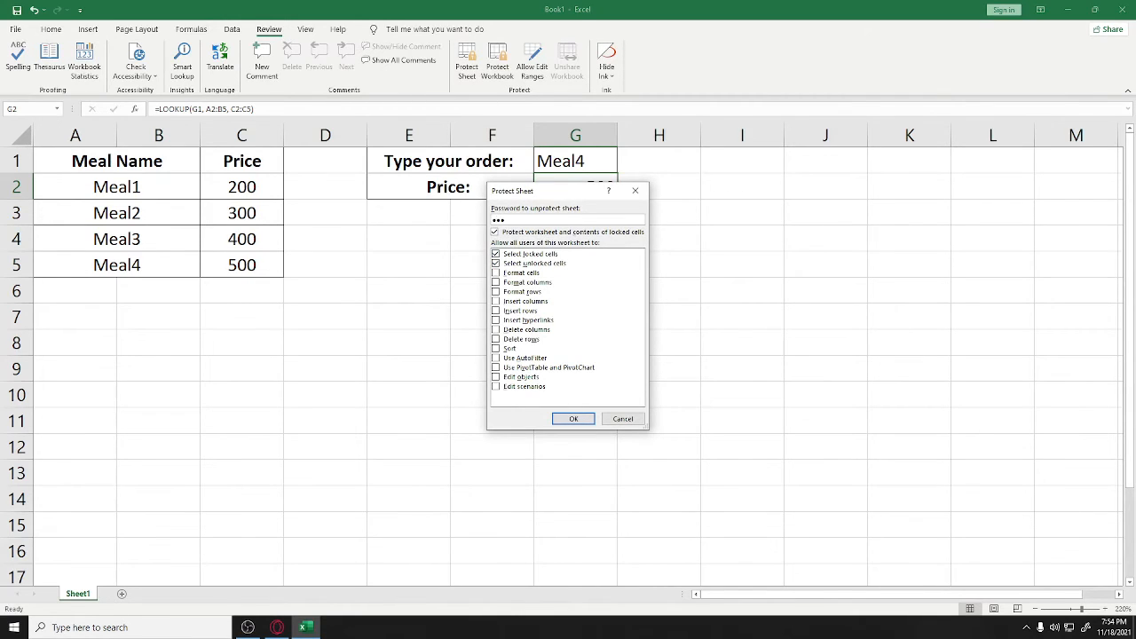
pyautogui.click(573, 419)
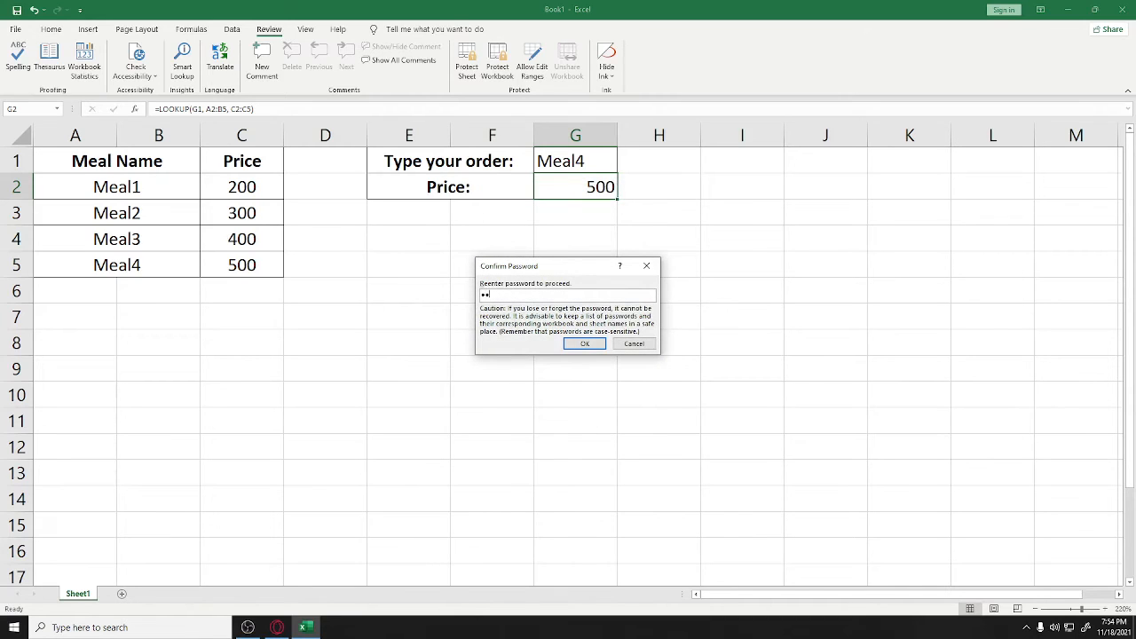
pyautogui.press('Return')
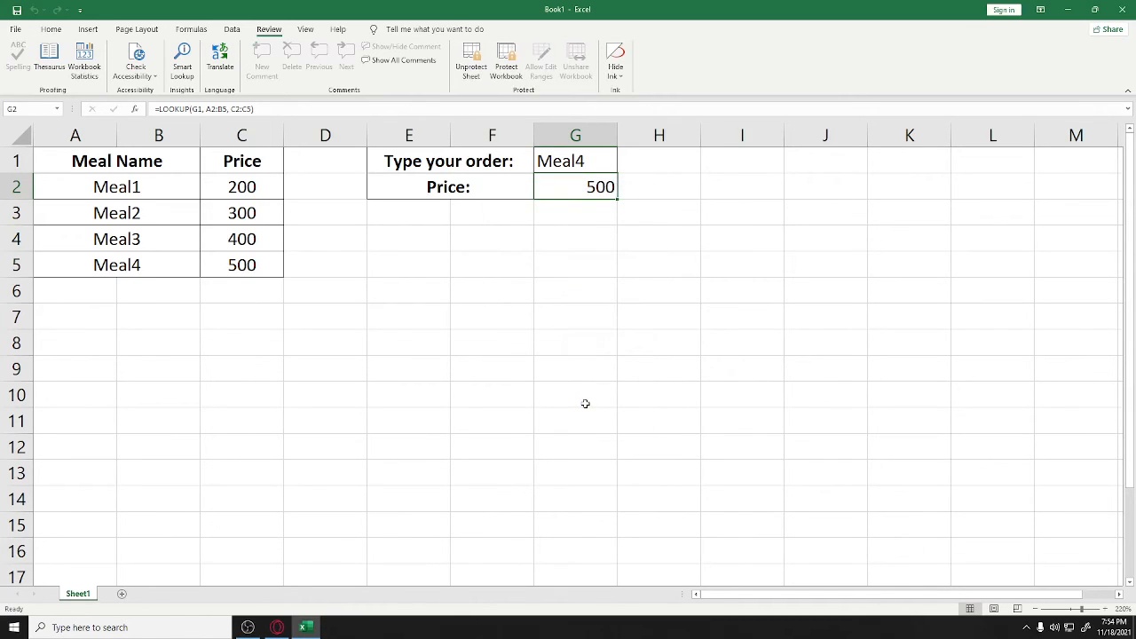
# Try editing the locked price cell G2 and dismiss the protected-sheet warning
pyautogui.doubleClick(588, 187)
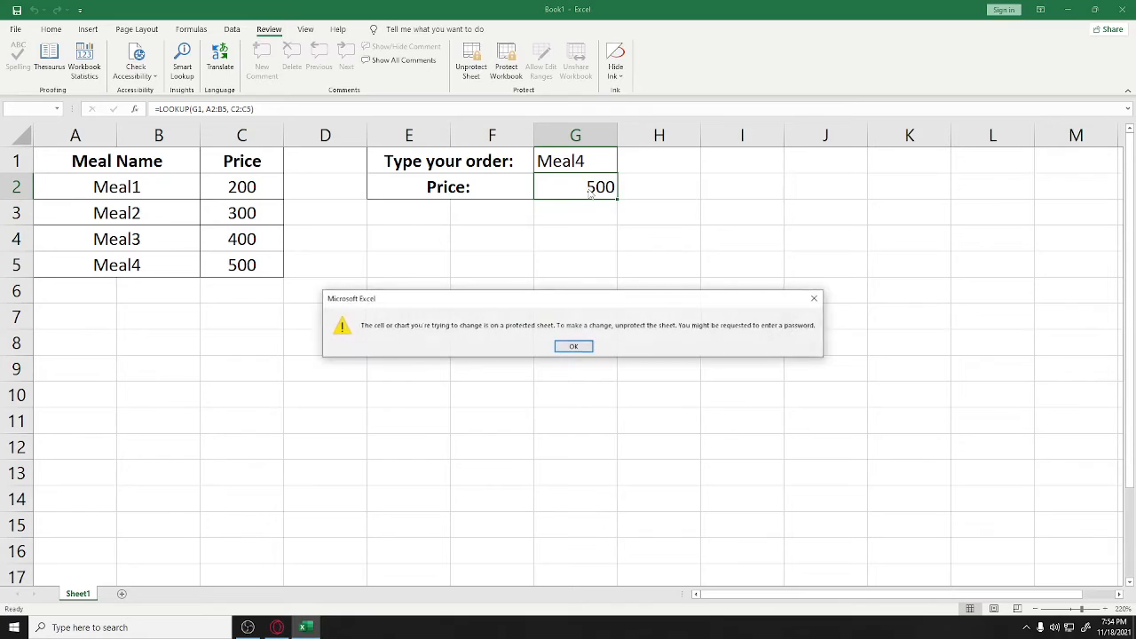
pyautogui.click(568, 348)
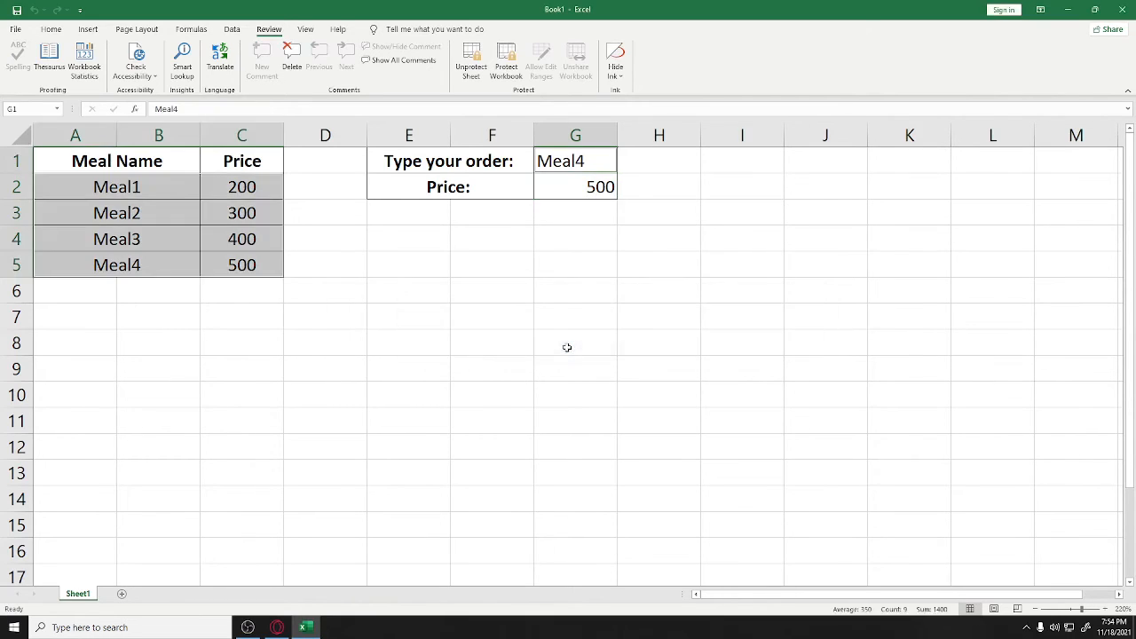
pyautogui.click(492, 335)
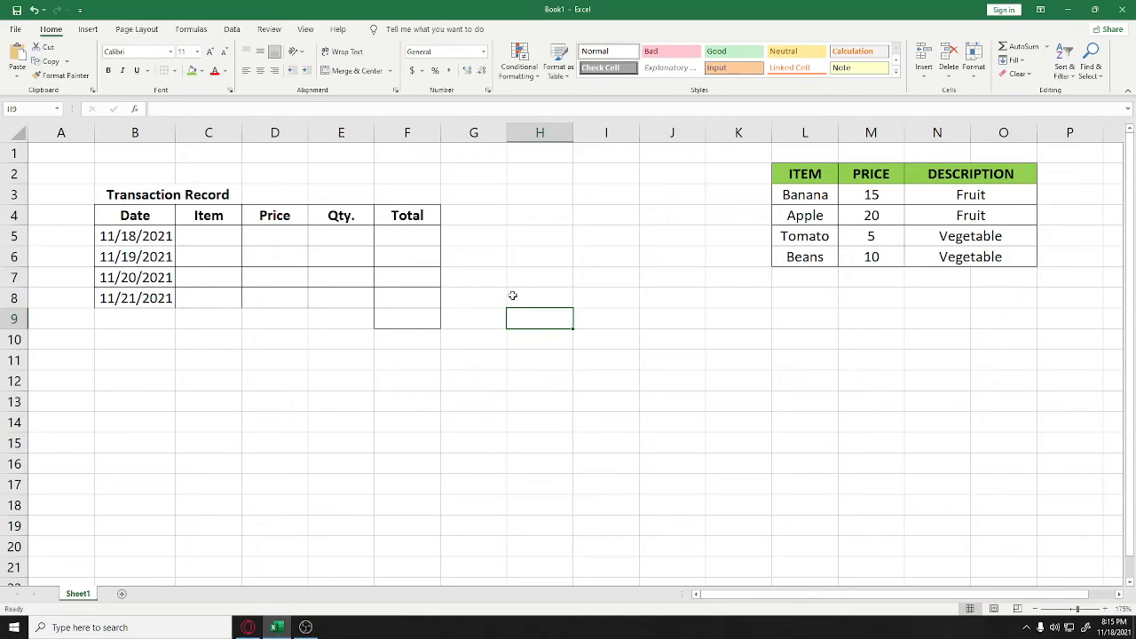
# Enter =D5*E5 in F5 and fill it down through F8
pyautogui.doubleClick(419, 240)
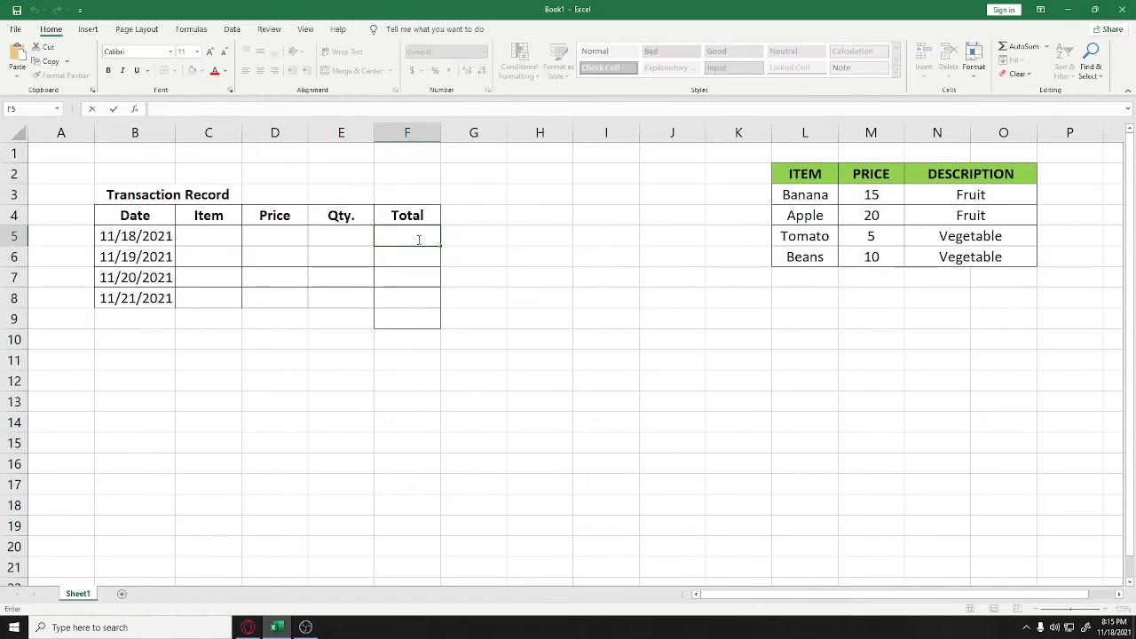
pyautogui.write('=')
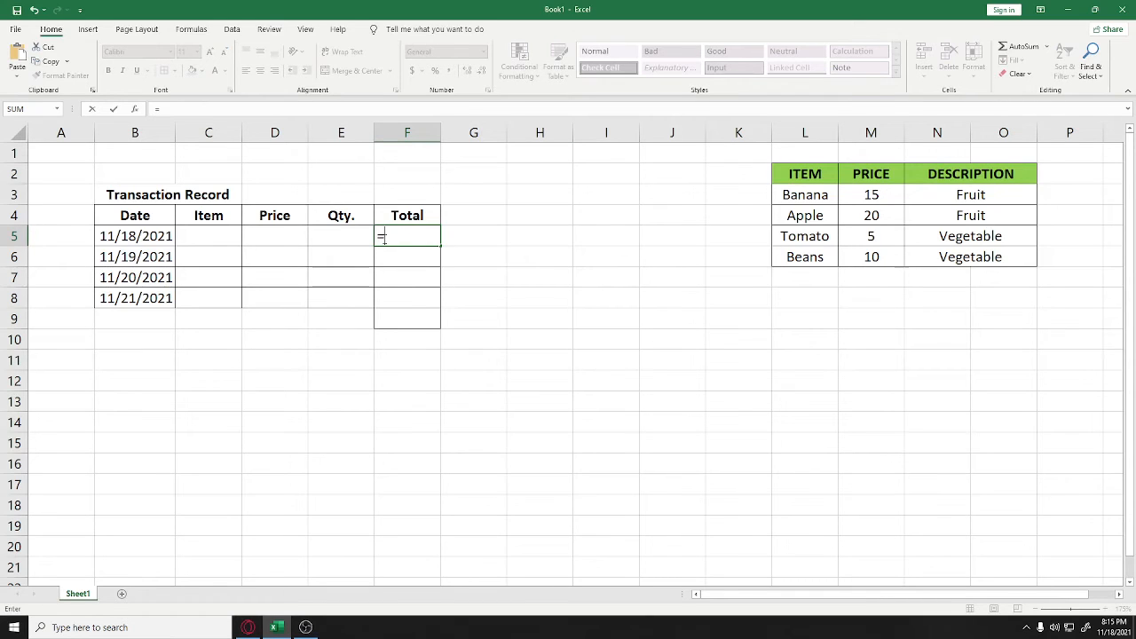
pyautogui.click(297, 237)
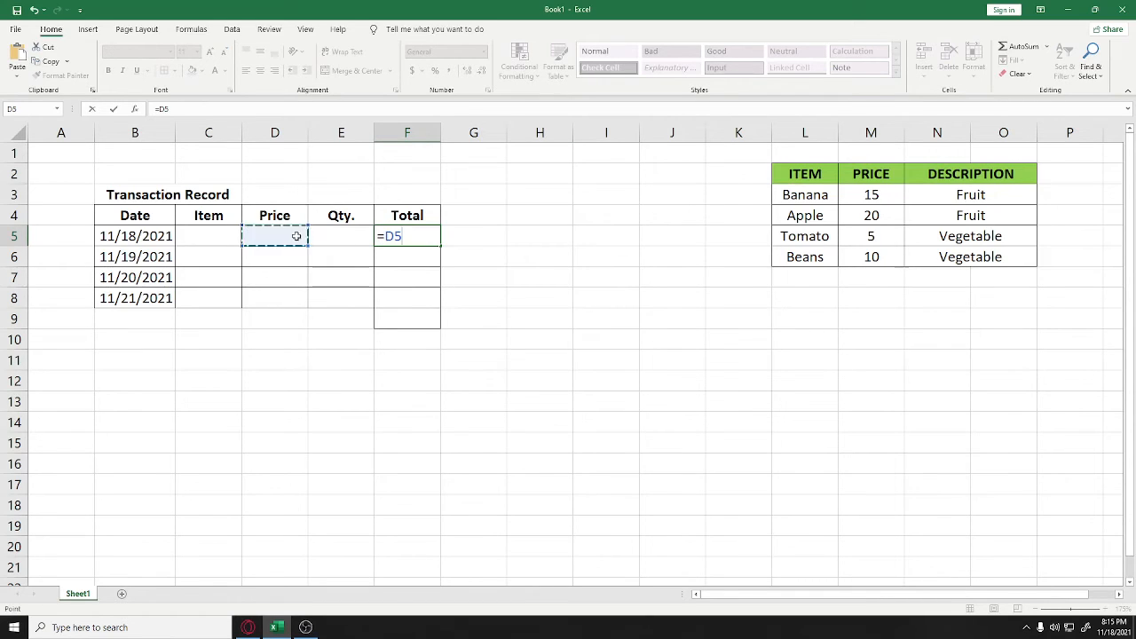
pyautogui.write('*')
pyautogui.click(352, 235)
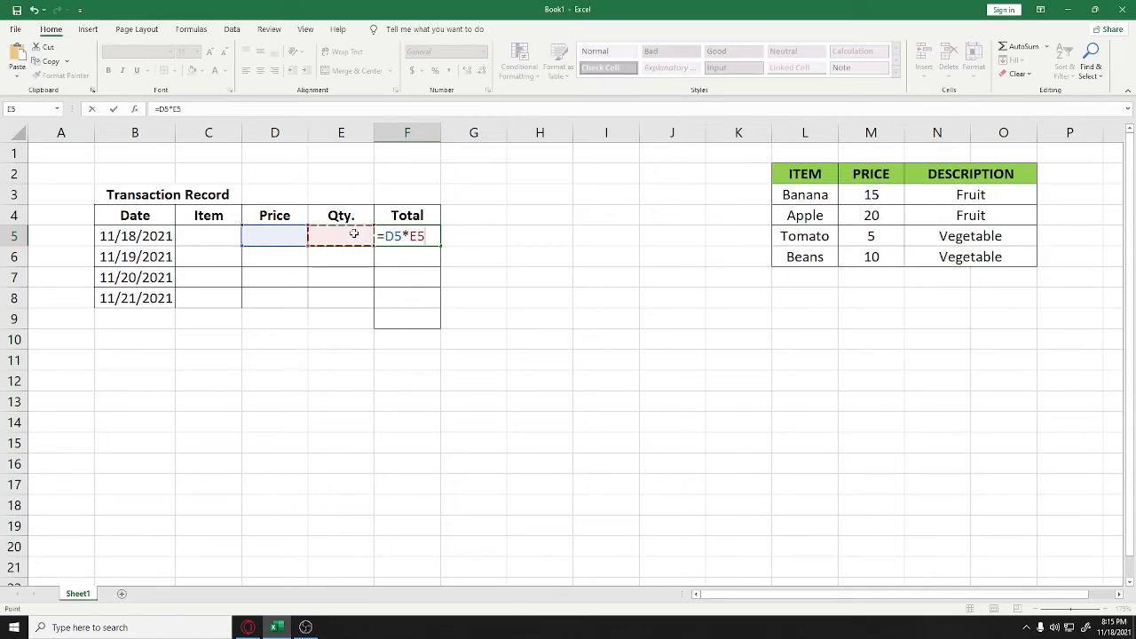
pyautogui.press('Return')
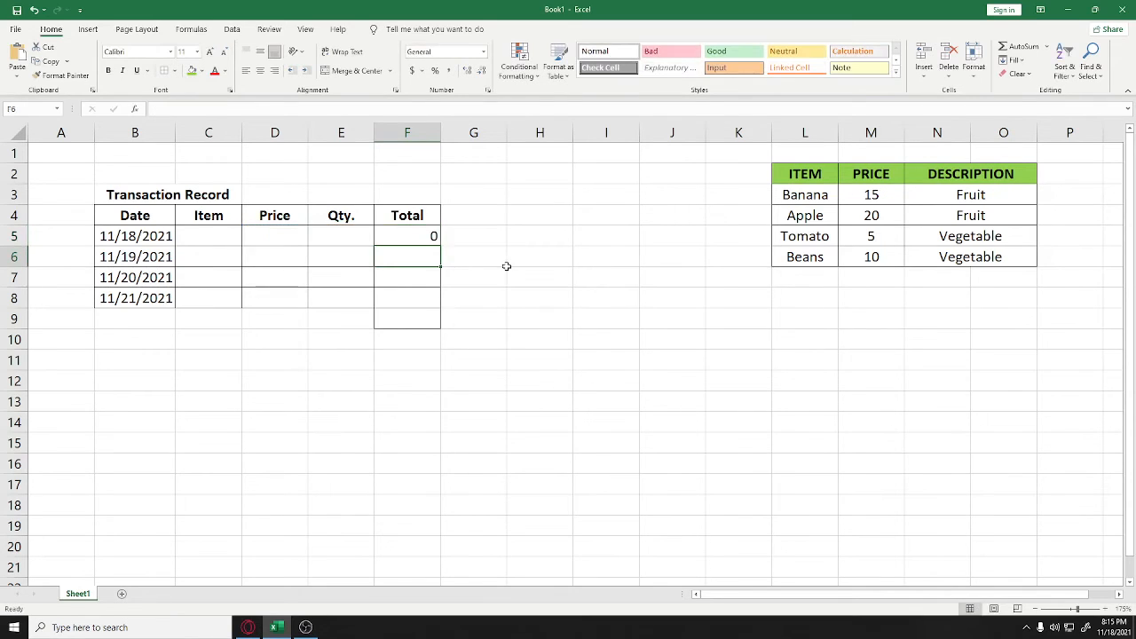
pyautogui.click(434, 240)
pyautogui.moveTo(440, 248); pyautogui.dragTo(442, 307)
pyautogui.click(422, 322)
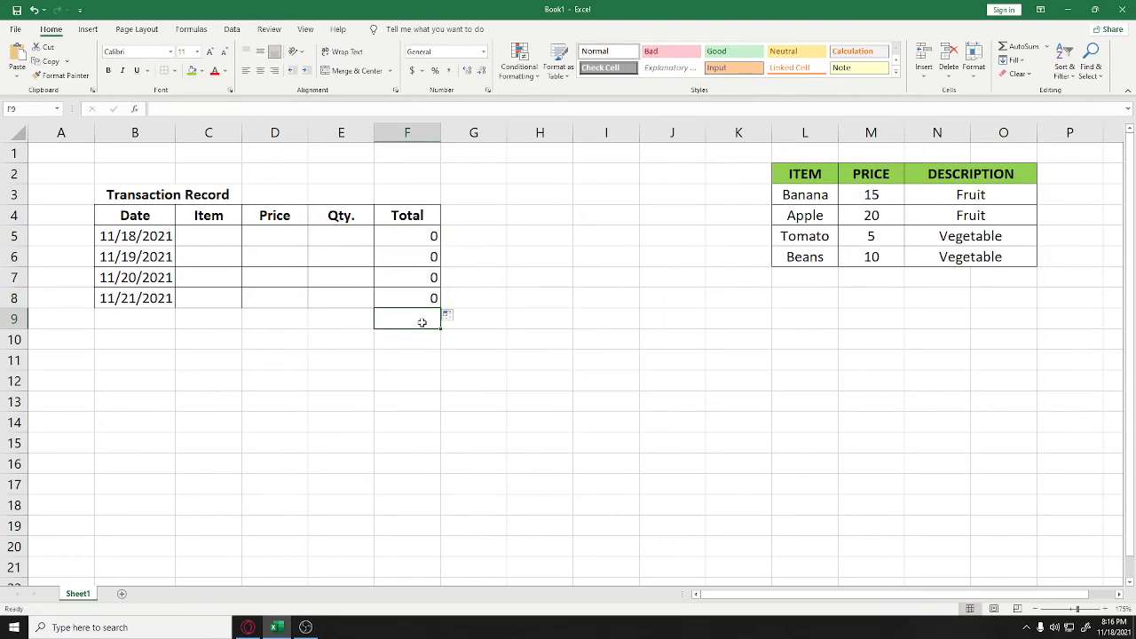
# Enter =SUM(F5:F8) in F9 as the grand total
pyautogui.doubleClick(422, 323)
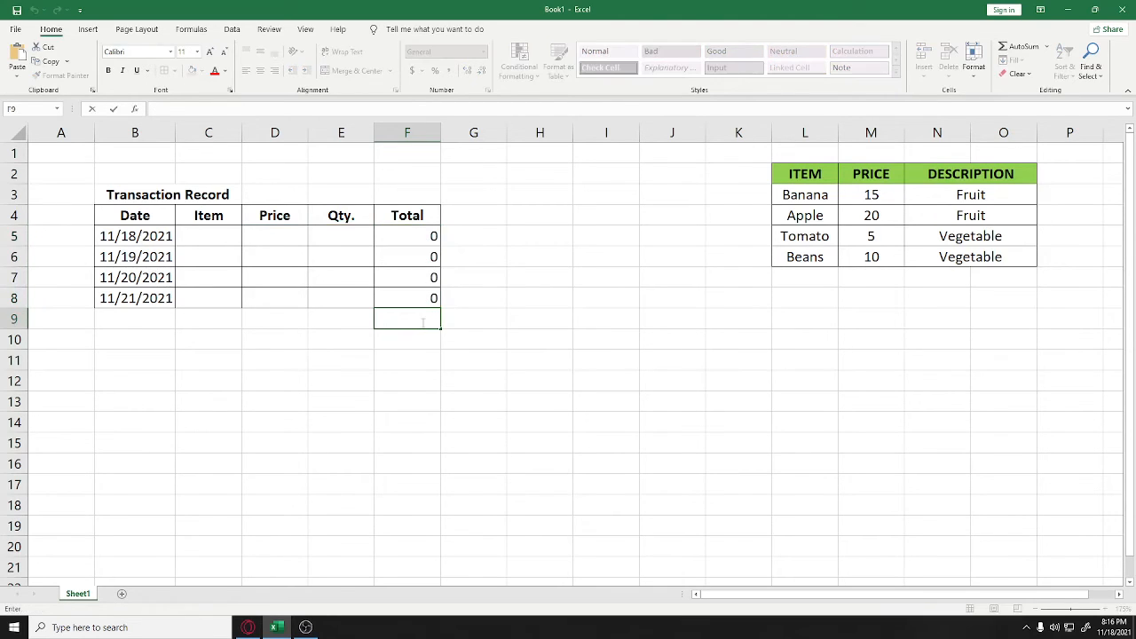
pyautogui.write('=sum')
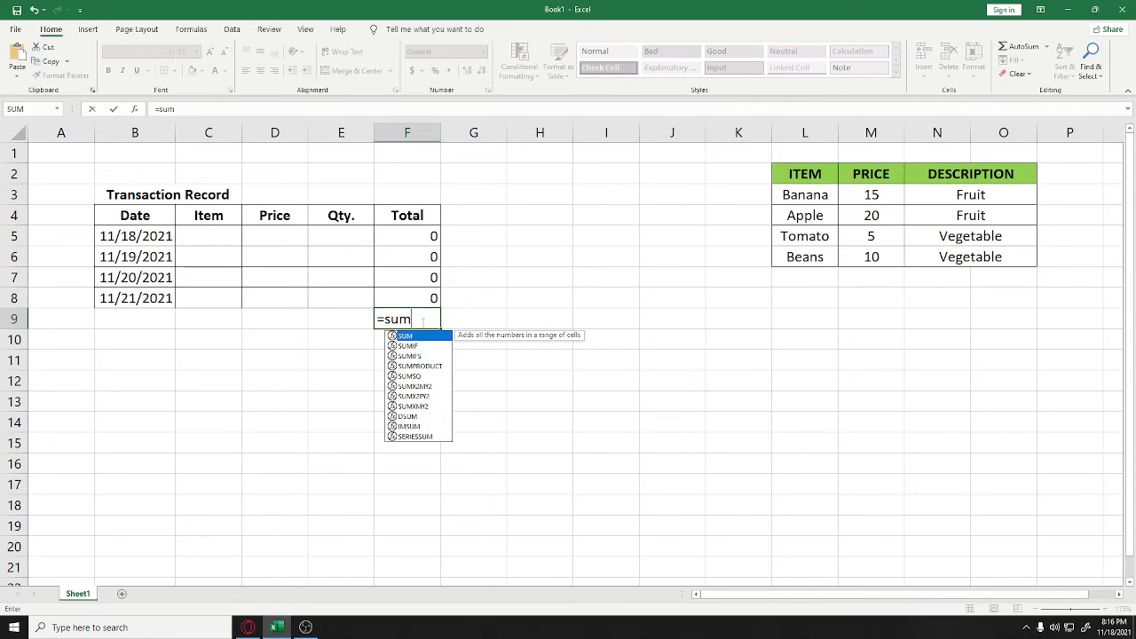
pyautogui.write('(')
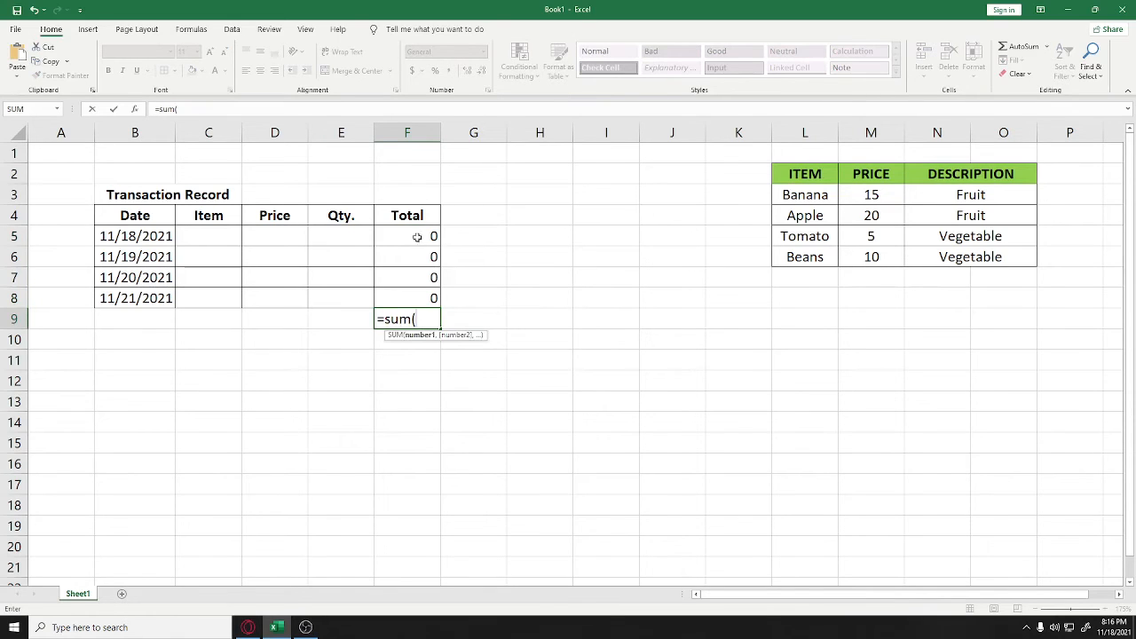
pyautogui.moveTo(430, 236); pyautogui.dragTo(435, 300)
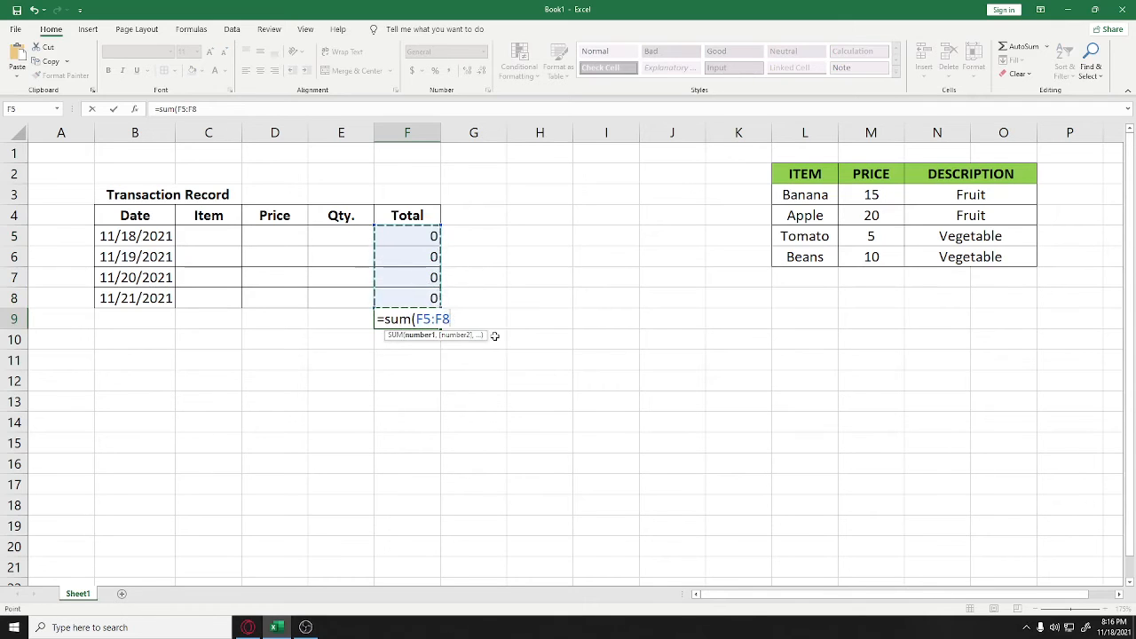
pyautogui.write(')')
pyautogui.press('Return')
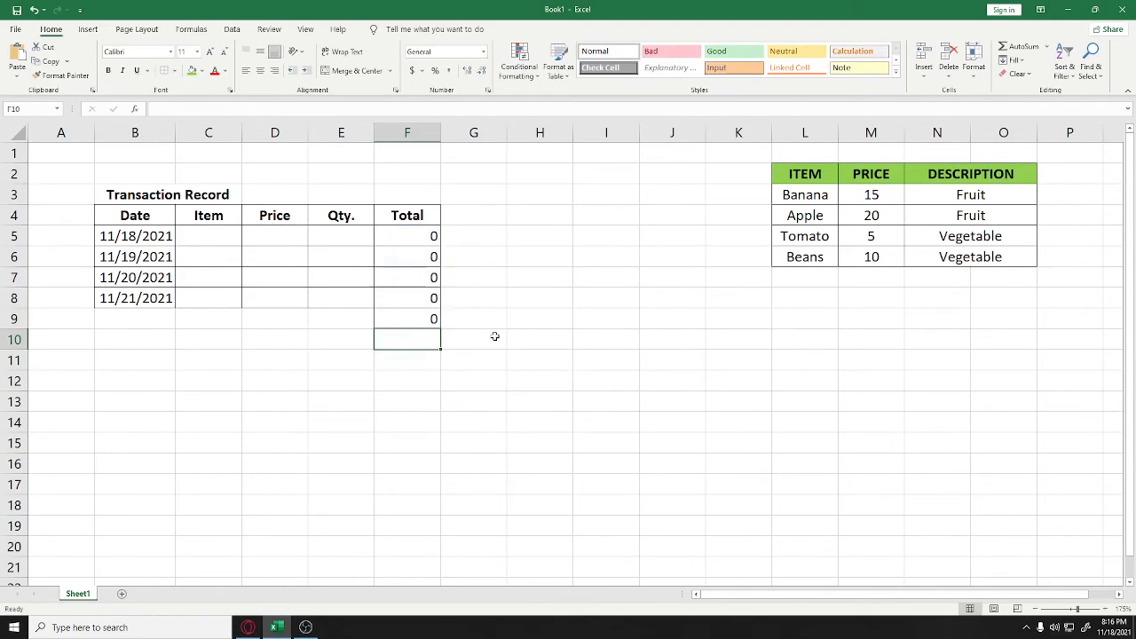
pyautogui.click(420, 320)
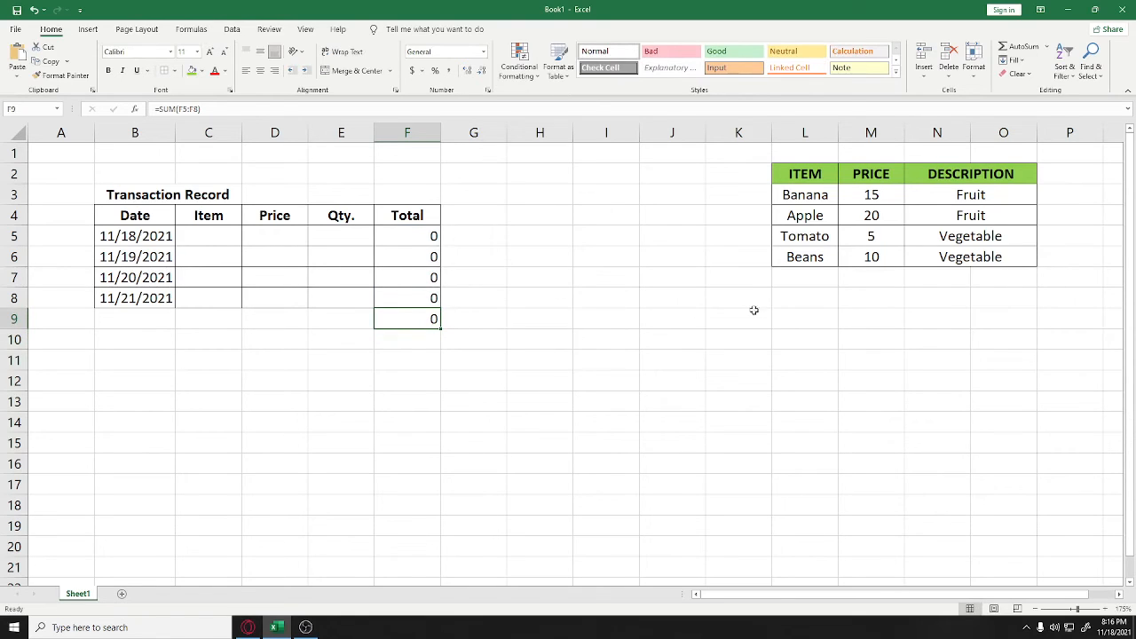
pyautogui.click(267, 236)
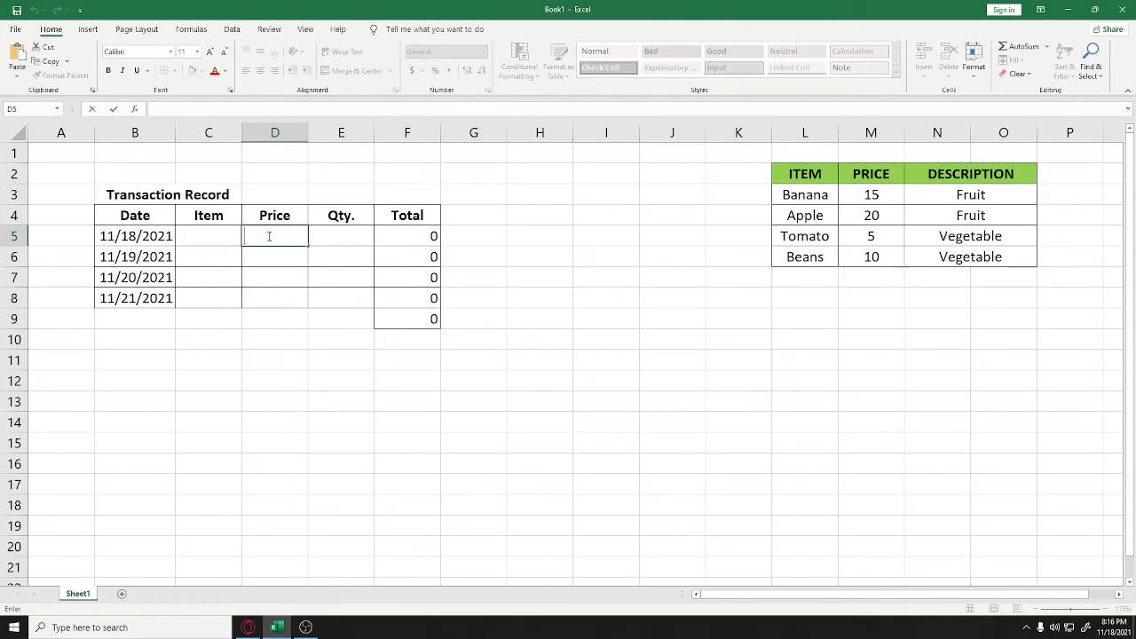
# Start a VLOOKUP in D5 with C5 as the lookup value and L3:O6 as the table
pyautogui.write('=')
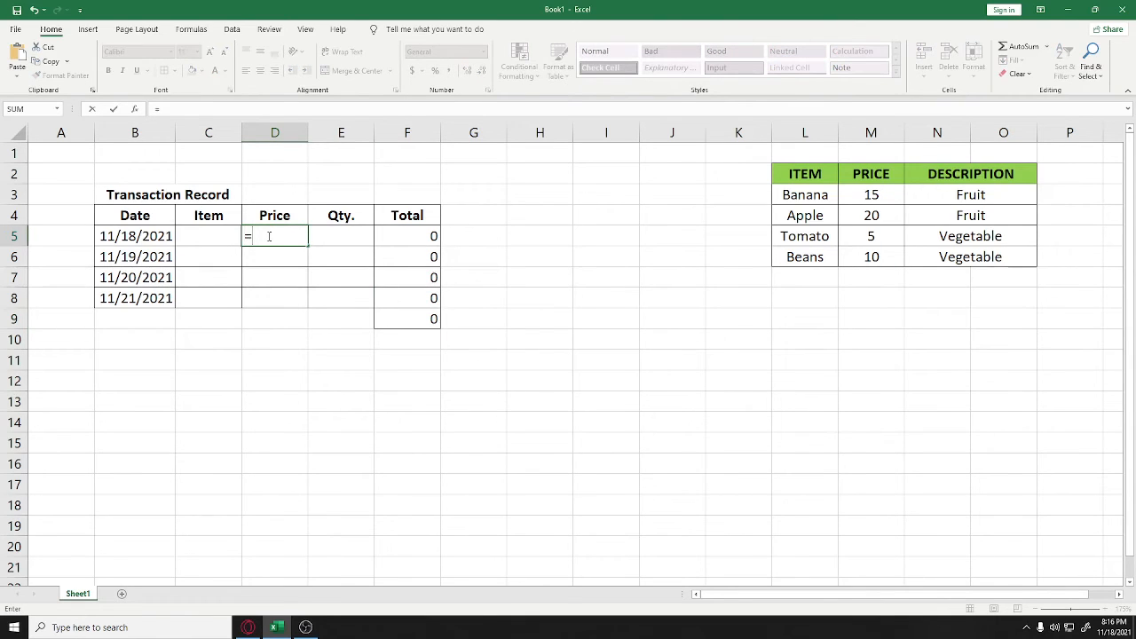
pyautogui.write('VL')
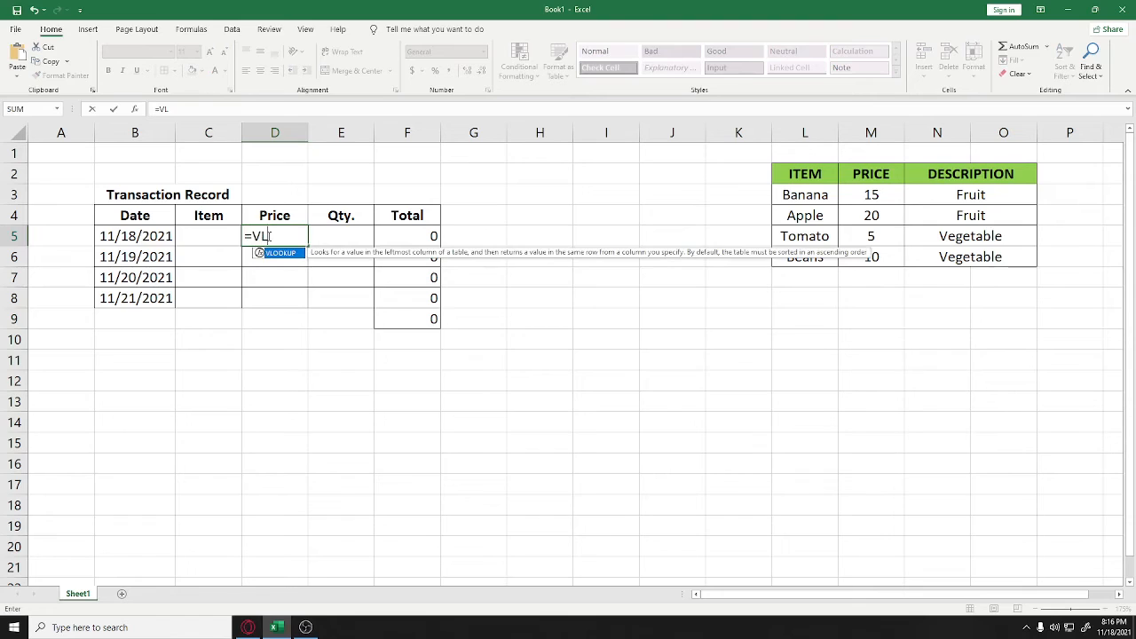
pyautogui.press('Tab')
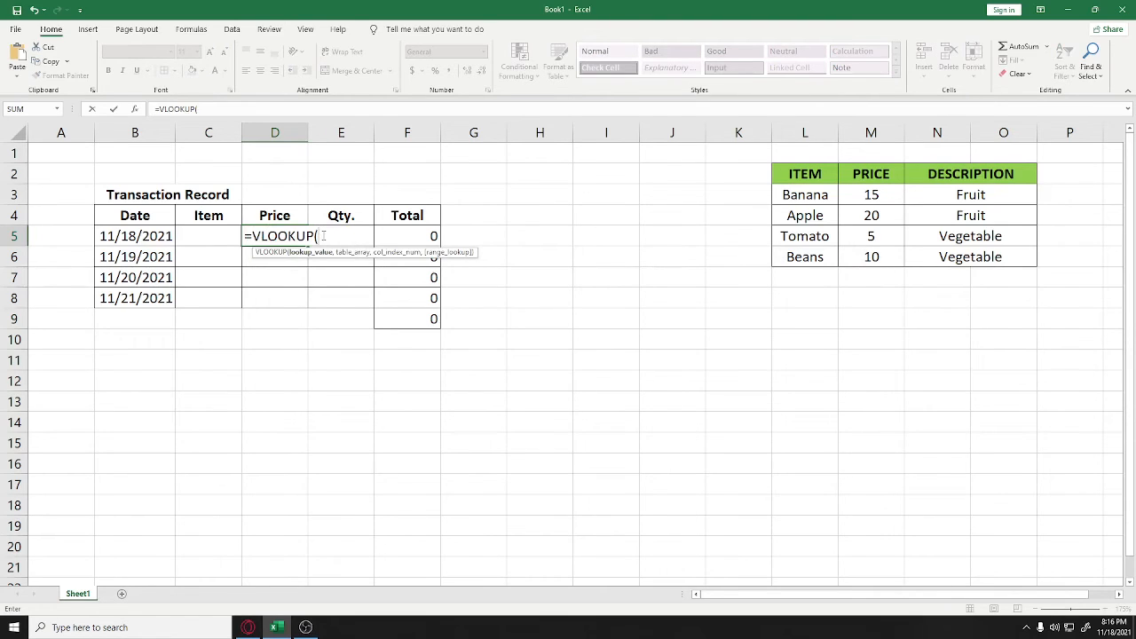
pyautogui.click(211, 237)
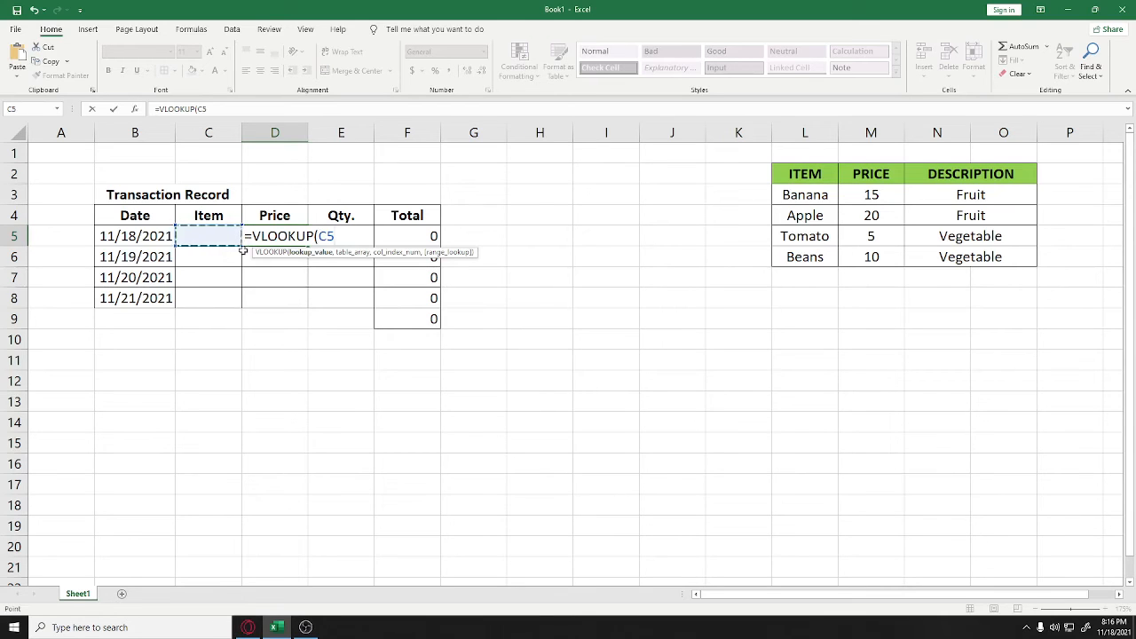
pyautogui.write(',')
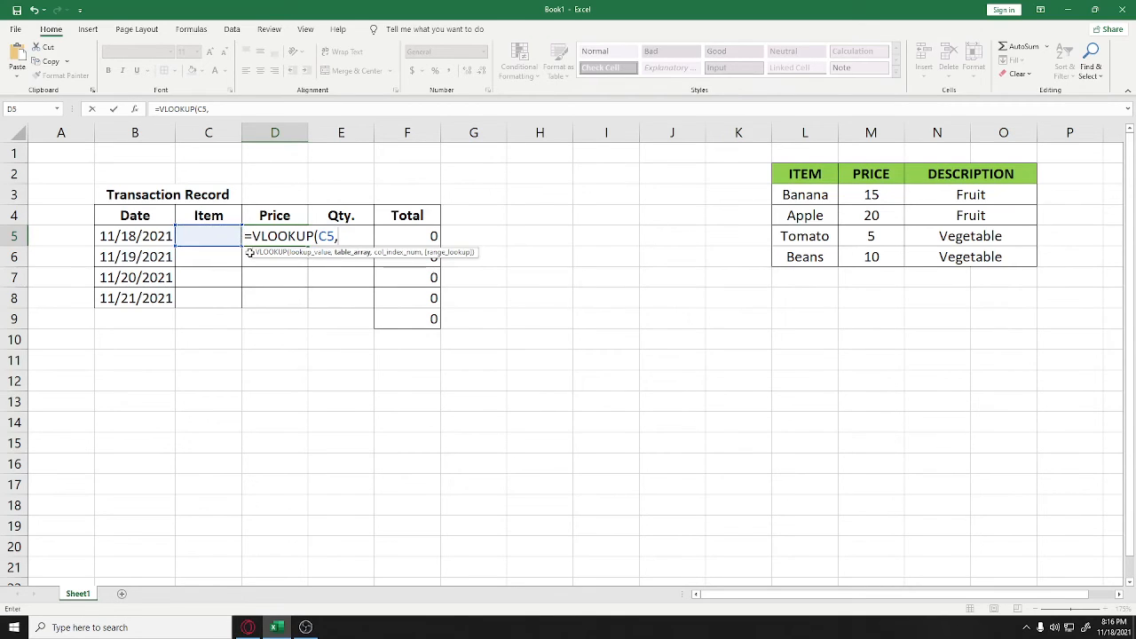
pyautogui.click(817, 194)
pyautogui.moveTo(818, 195); pyautogui.dragTo(918, 270)
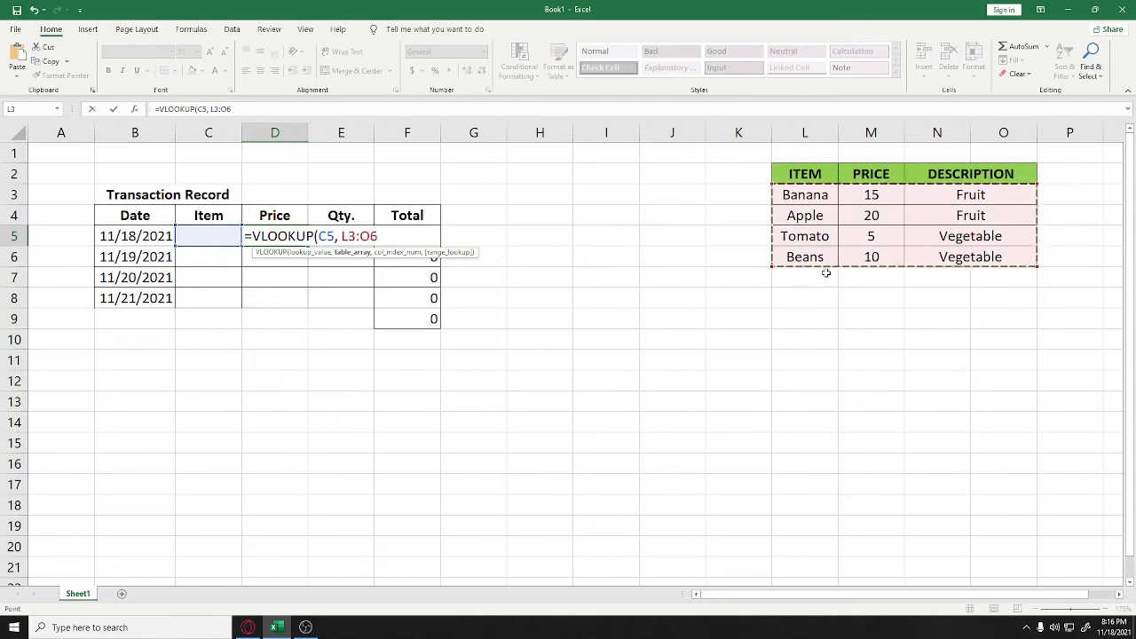
# Make the table range absolute ($L$3:$O$6), add column 2 and FALSE, and commit the formula
pyautogui.press('F2')
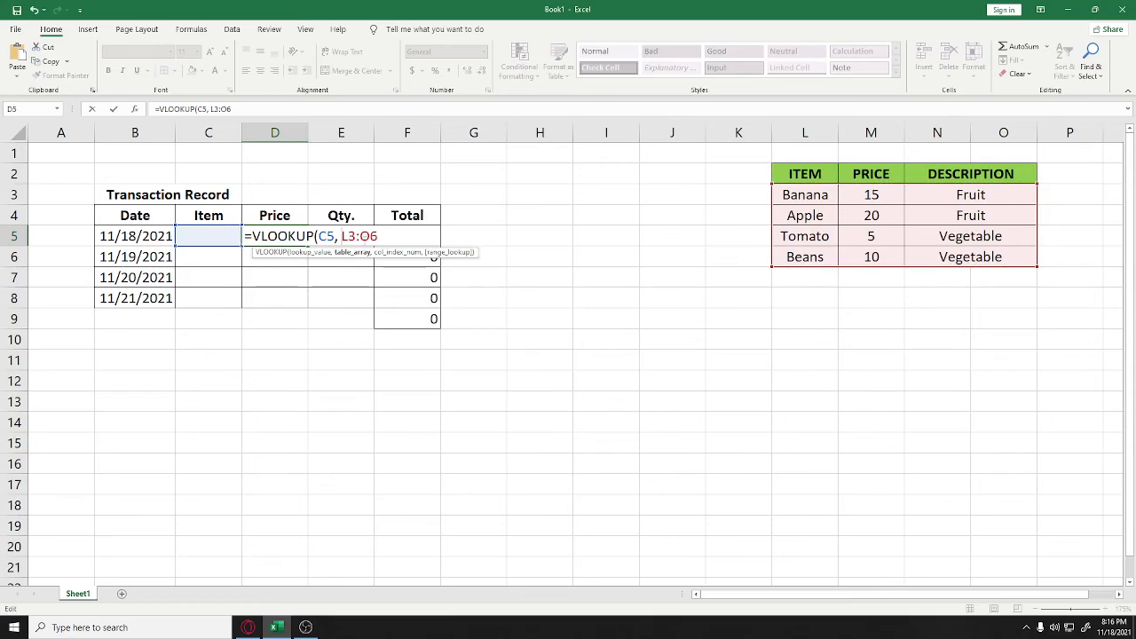
pyautogui.press('Left')
pyautogui.press('Left')
pyautogui.press('Left')
pyautogui.press('Left')
pyautogui.press('Left')
pyautogui.write('$')
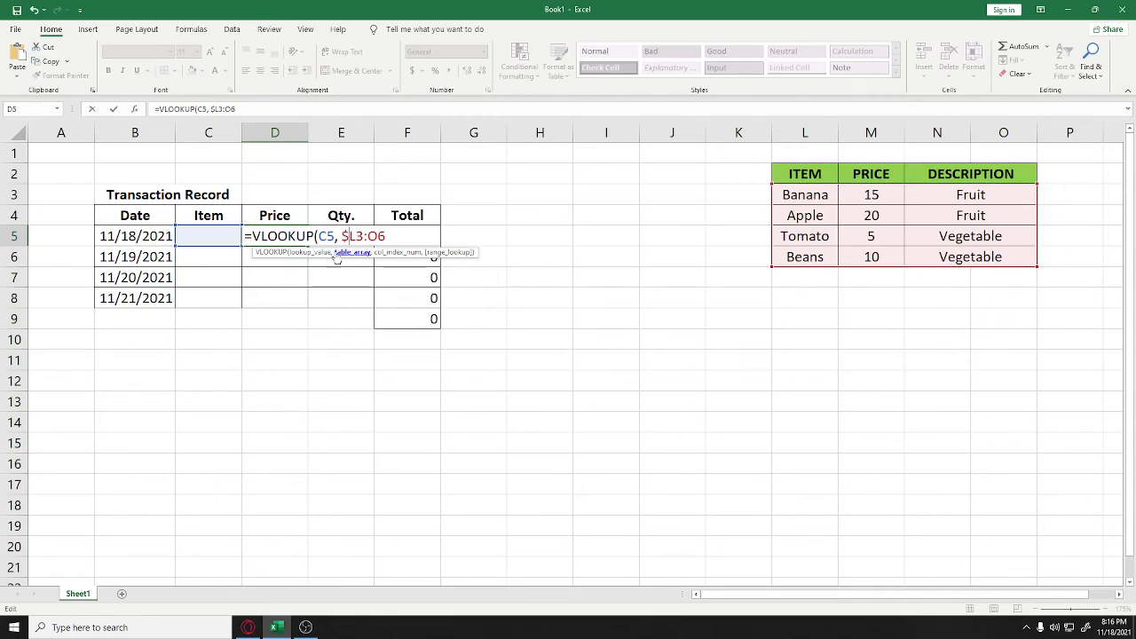
pyautogui.press('Right')
pyautogui.write('$')
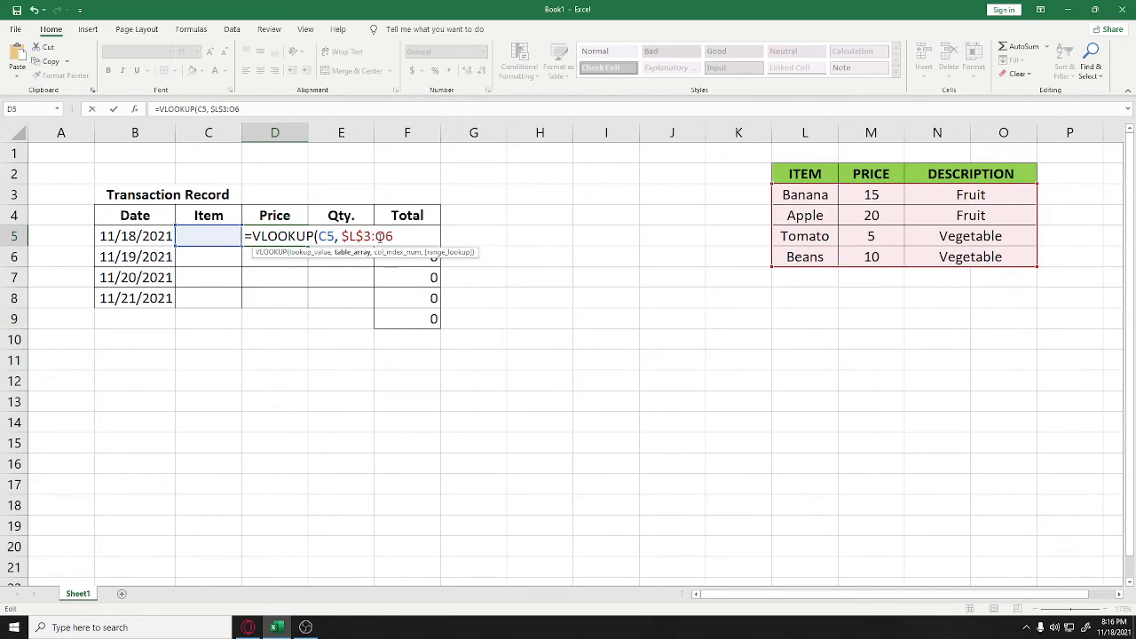
pyautogui.press('Right')
pyautogui.press('Right')
pyautogui.write('$')
pyautogui.press('Right')
pyautogui.write('$6,')
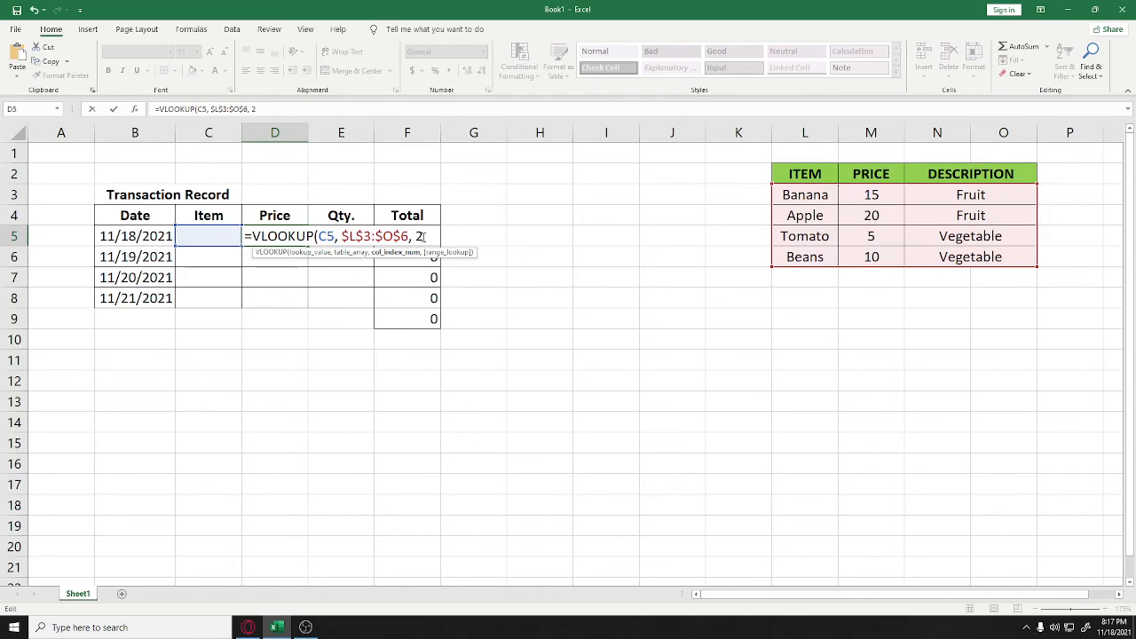
pyautogui.write(', FALSE')
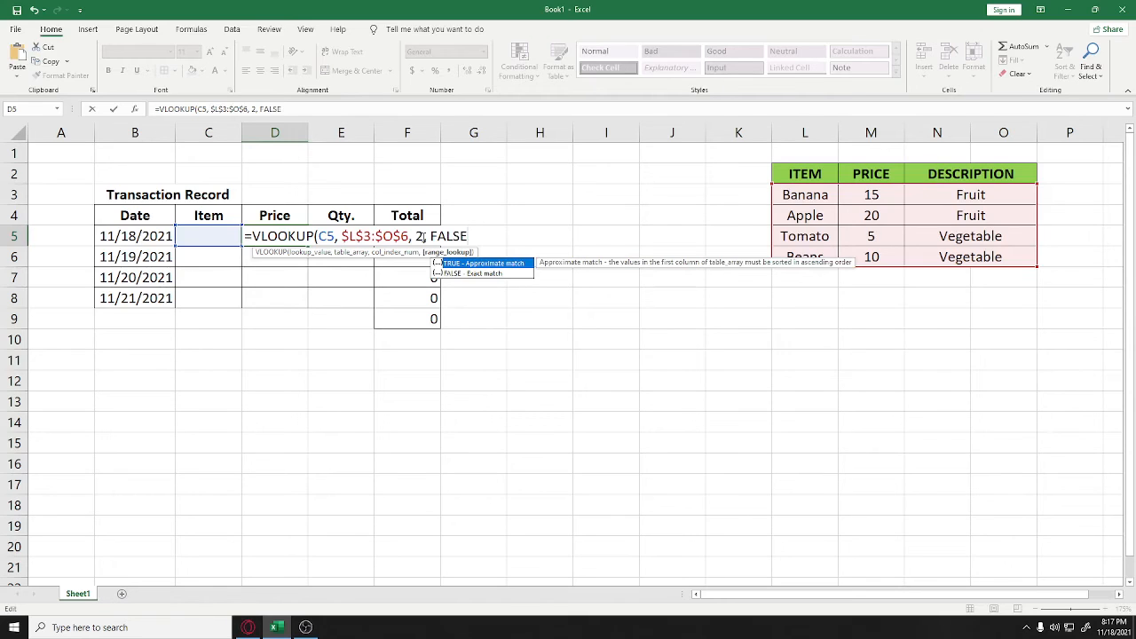
pyautogui.write(')')
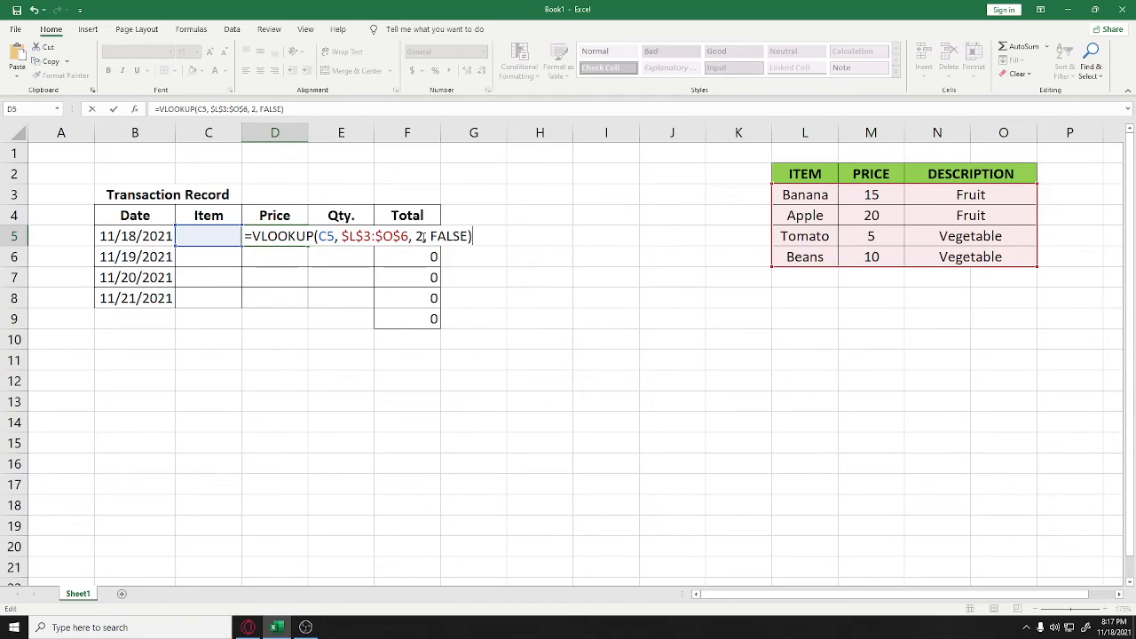
pyautogui.tripleClick(424, 237)
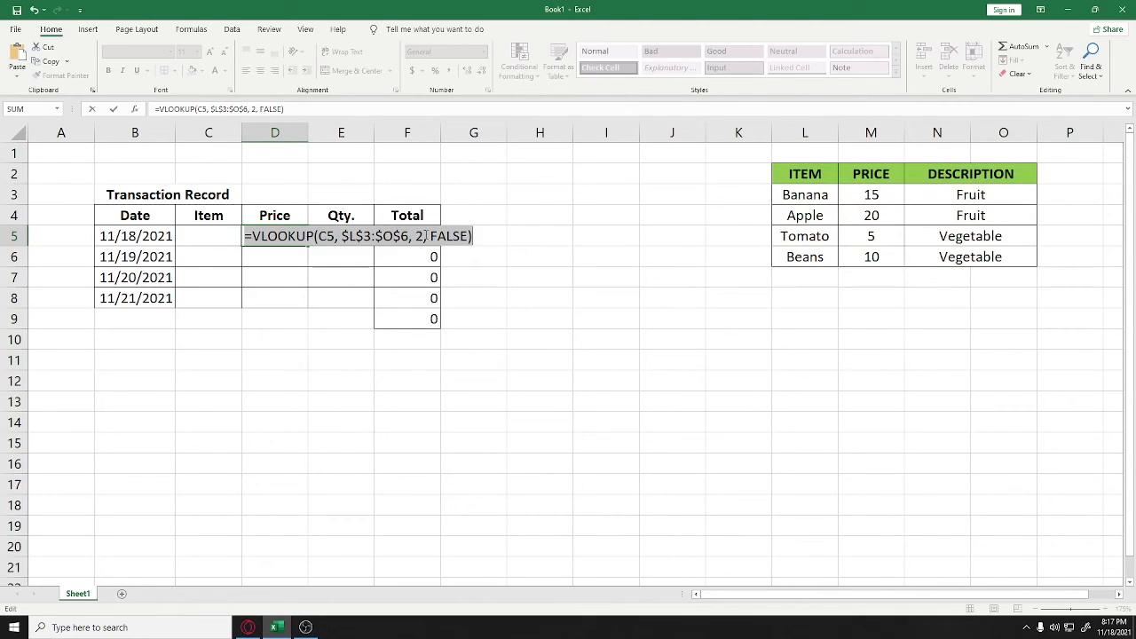
pyautogui.press('Return')
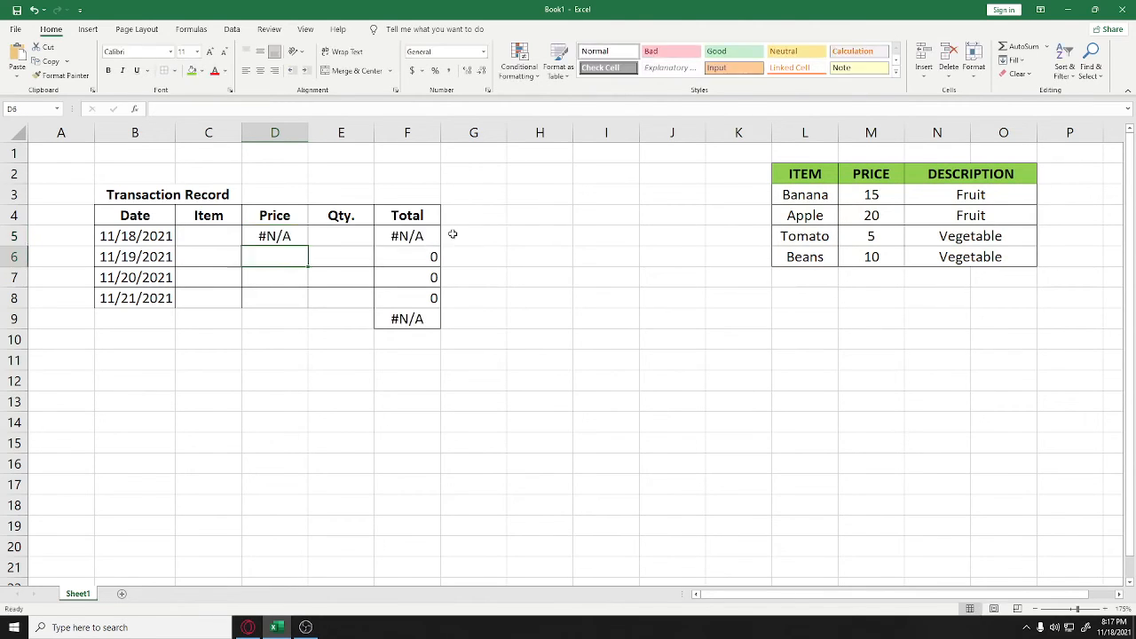
# Fill D5's VLOOKUP price formula down through D8, then return to item cell C5
pyautogui.click(406, 236)
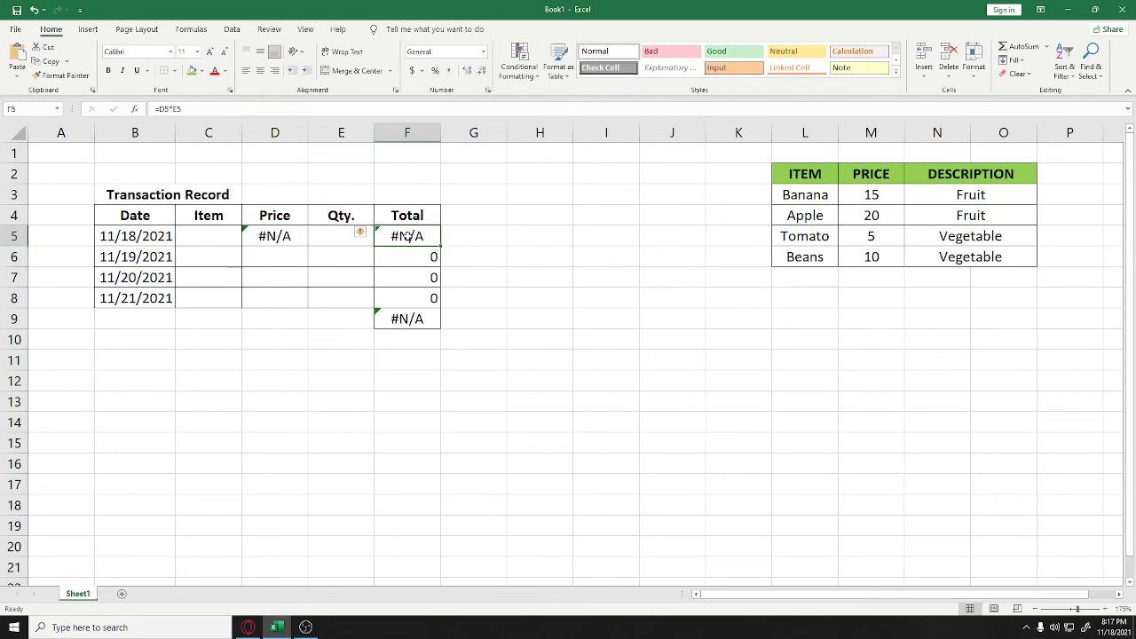
pyautogui.doubleClick(286, 232)
pyautogui.click(304, 278)
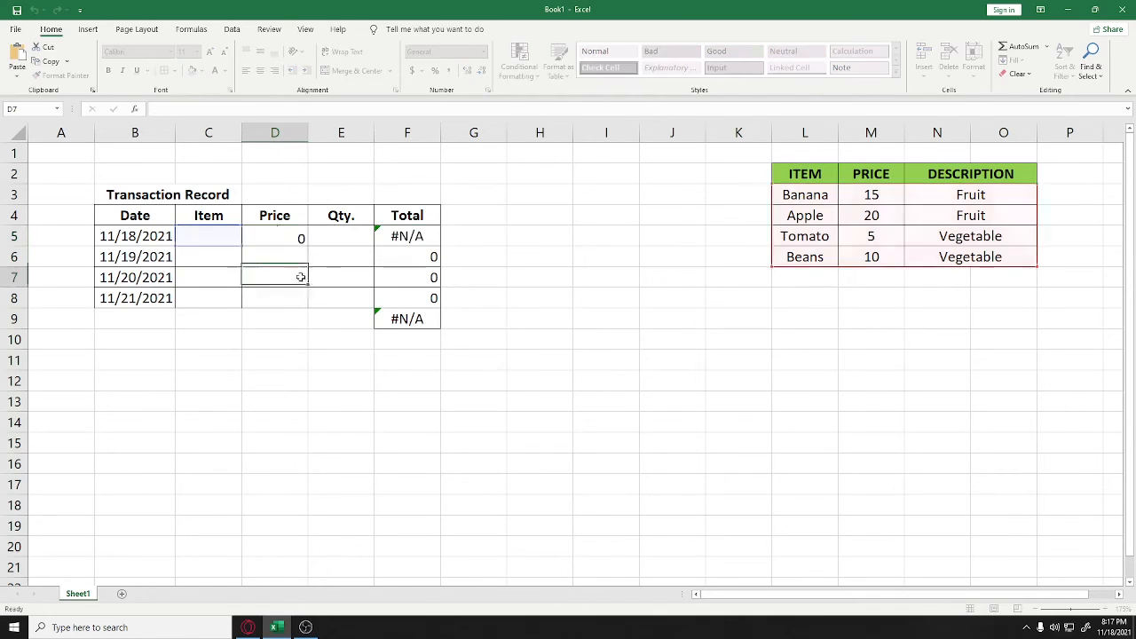
pyautogui.click(304, 242)
pyautogui.moveTo(306, 254); pyautogui.dragTo(299, 305)
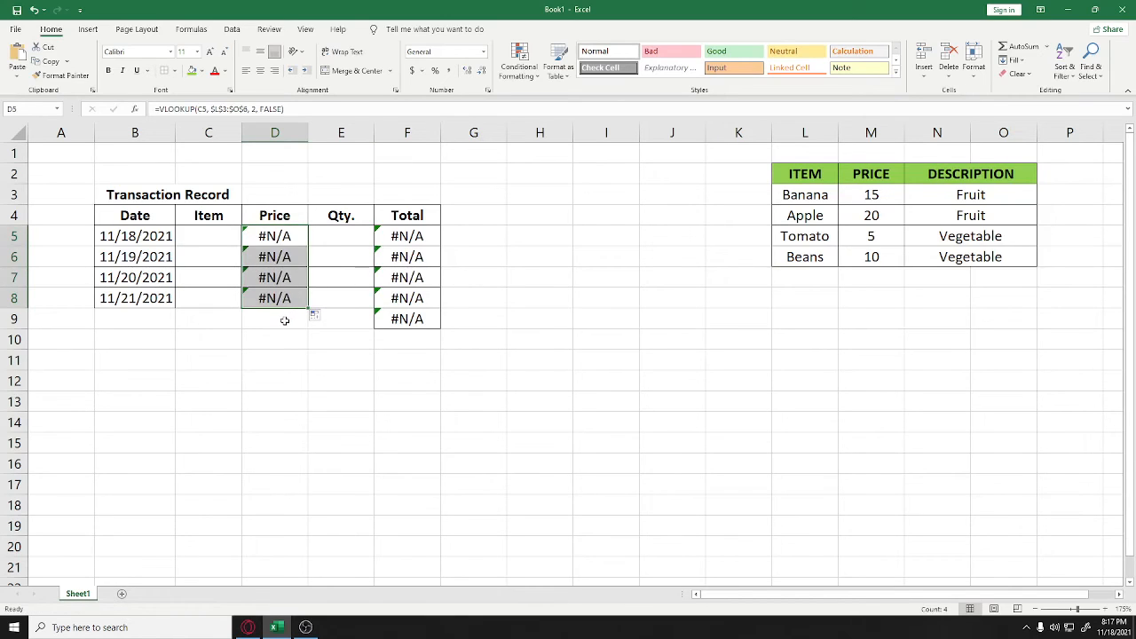
pyautogui.click(281, 324)
pyautogui.click(215, 241)
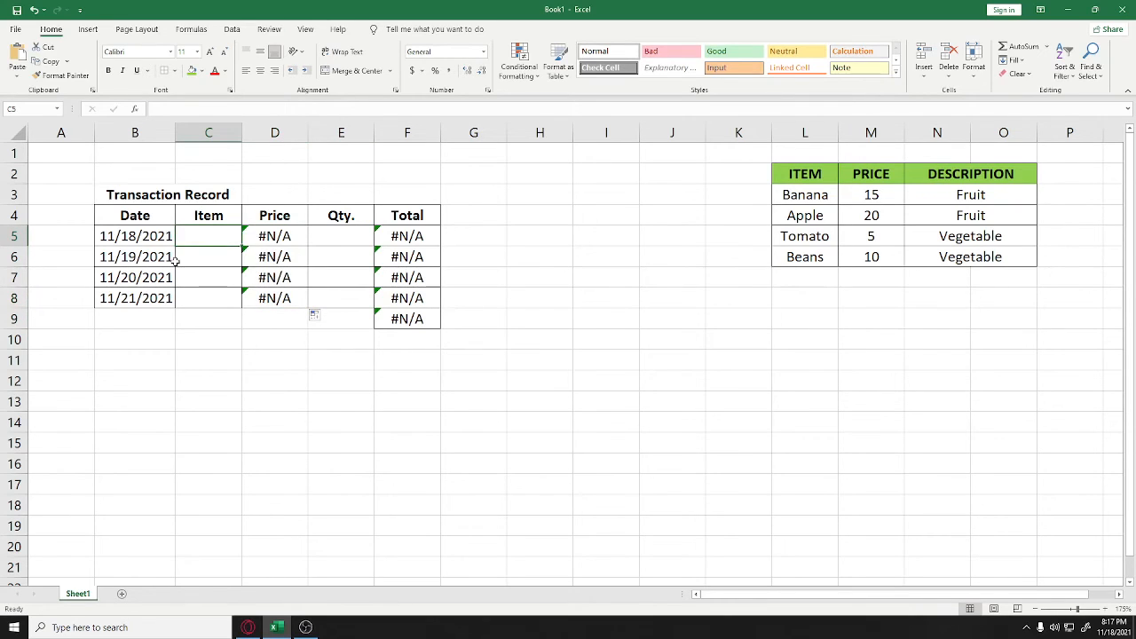
# Enter Apple with quantity 10 and Banana with quantity 10 in rows 5 and 6
pyautogui.write('Apple')
pyautogui.press('Return')
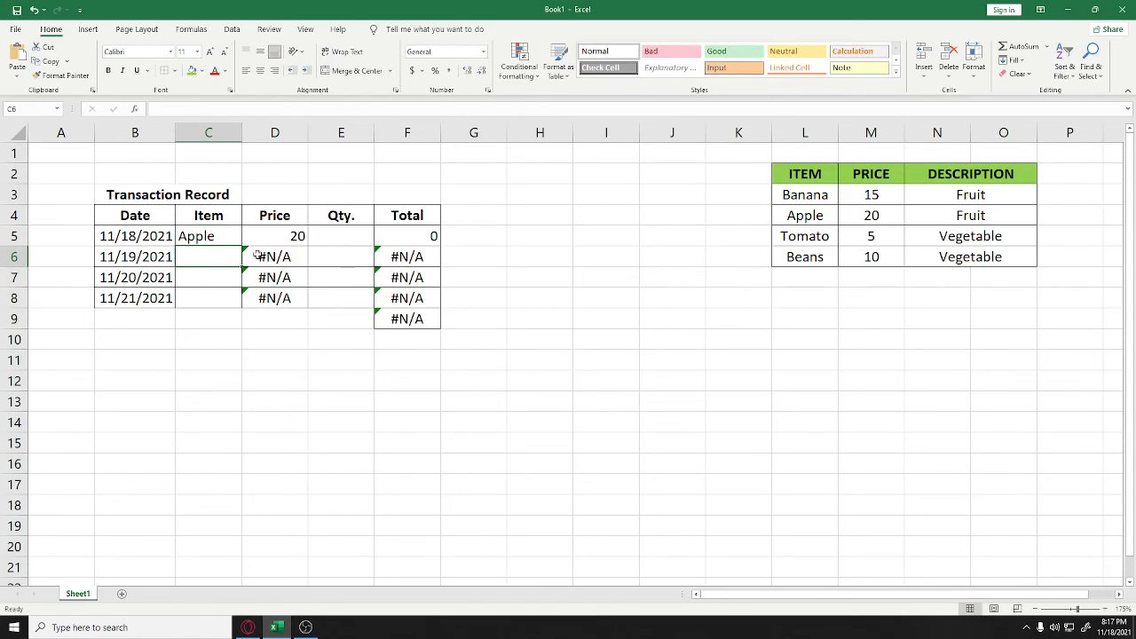
pyautogui.click(355, 239)
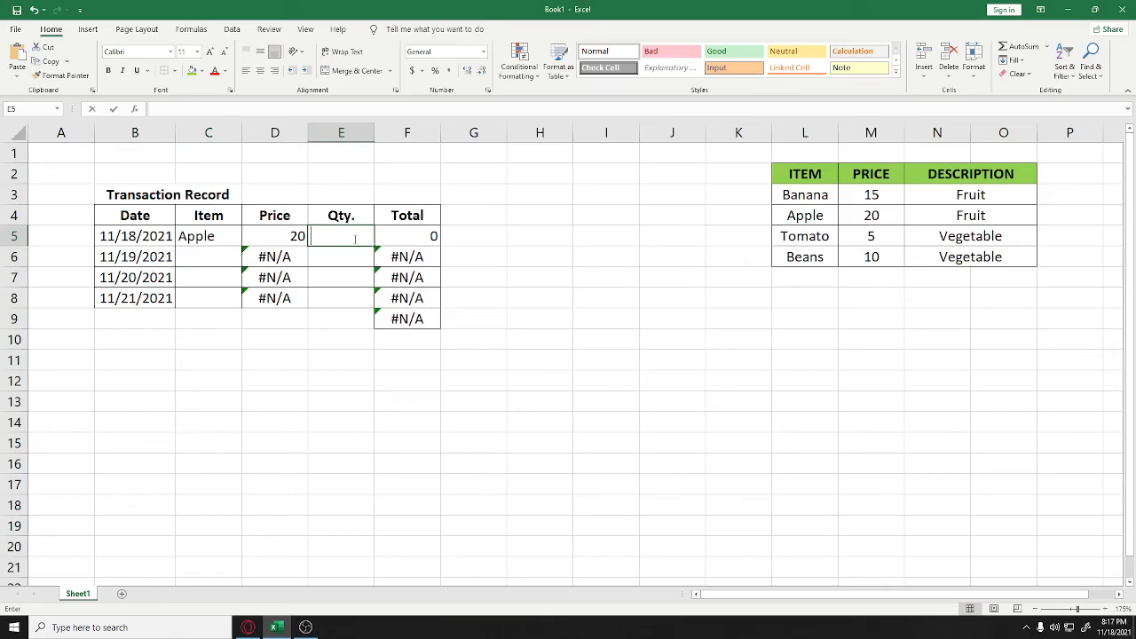
pyautogui.write('1')
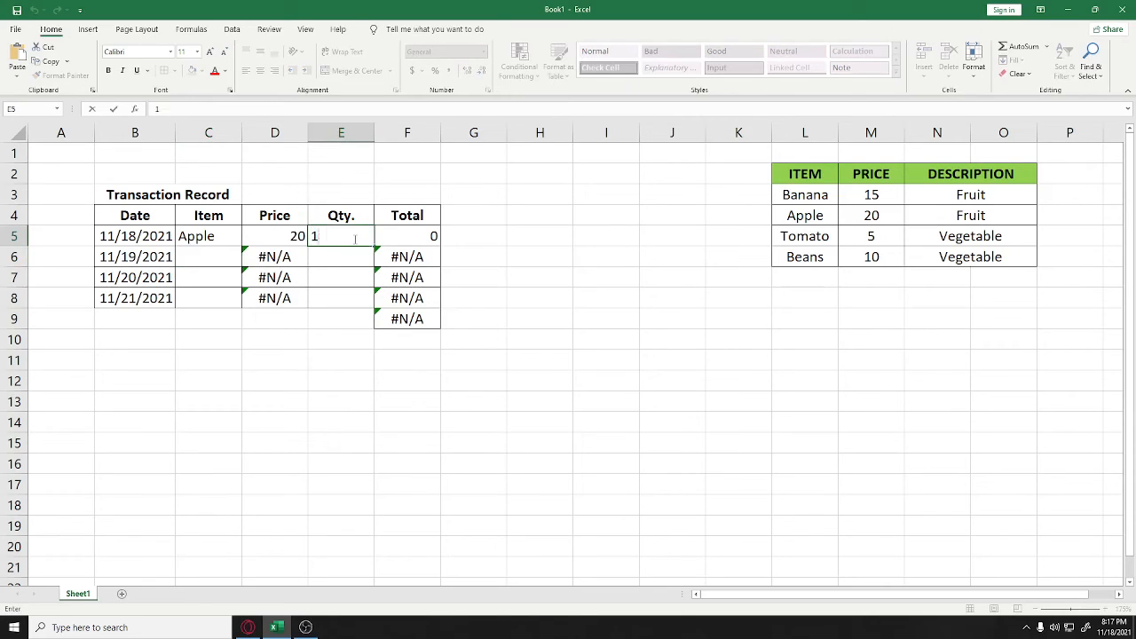
pyautogui.write('0')
pyautogui.press('Return')
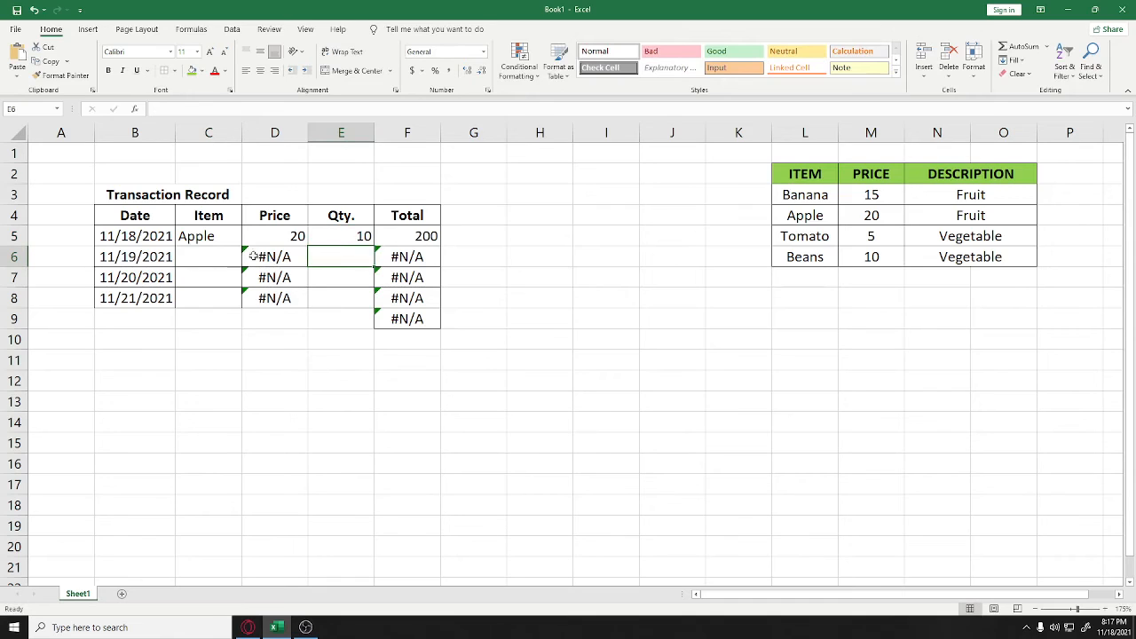
pyautogui.click(193, 256)
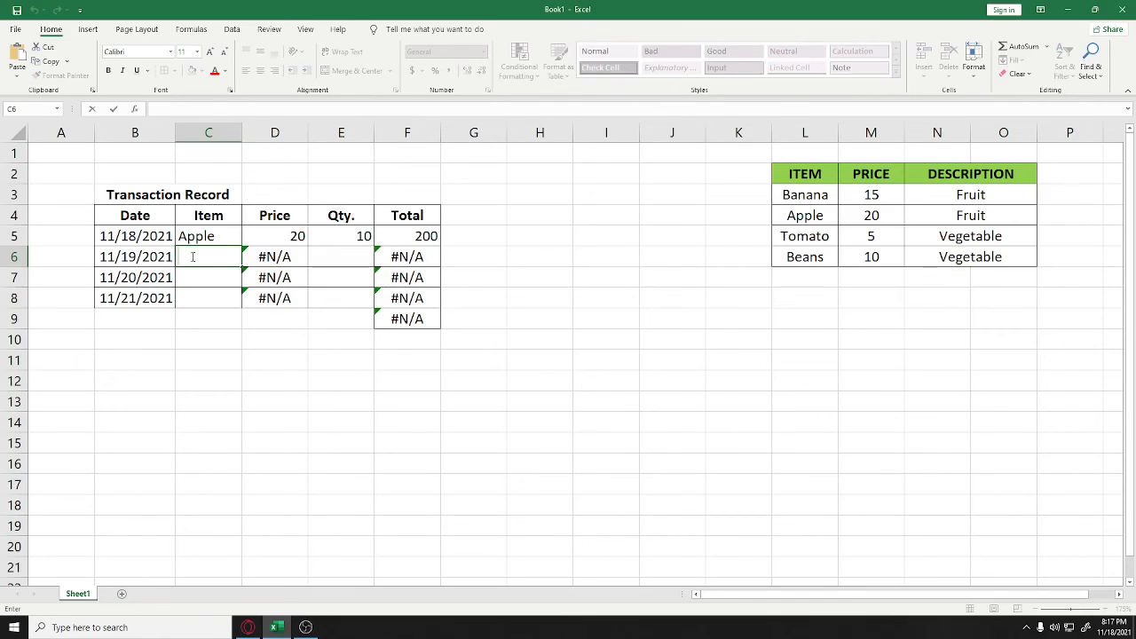
pyautogui.write('Banana')
pyautogui.click(342, 252)
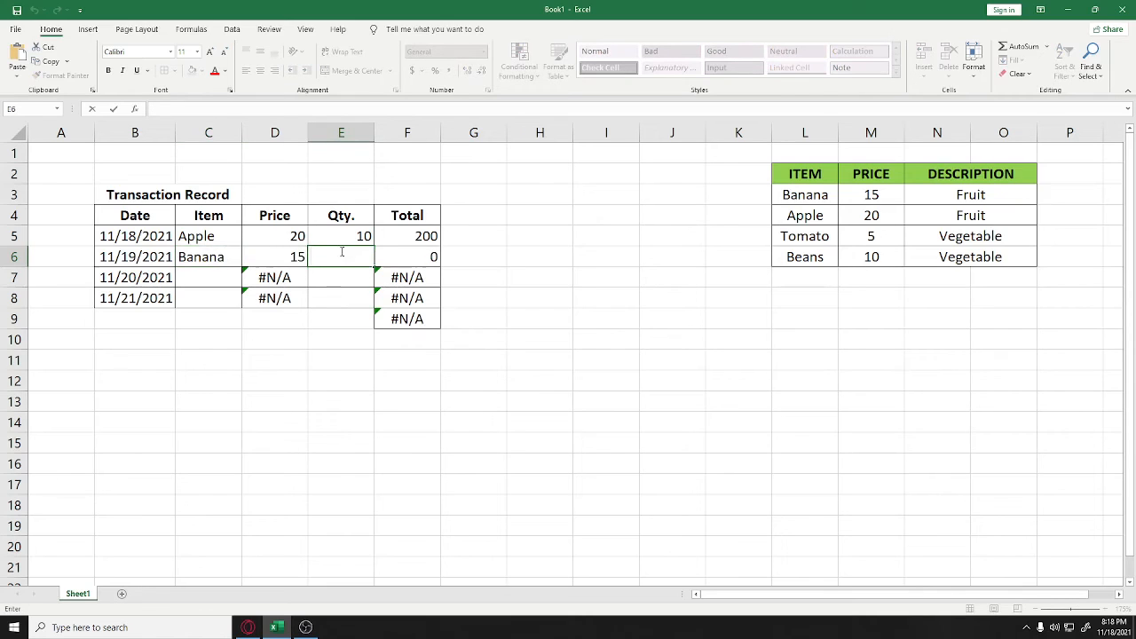
pyautogui.press('Return')
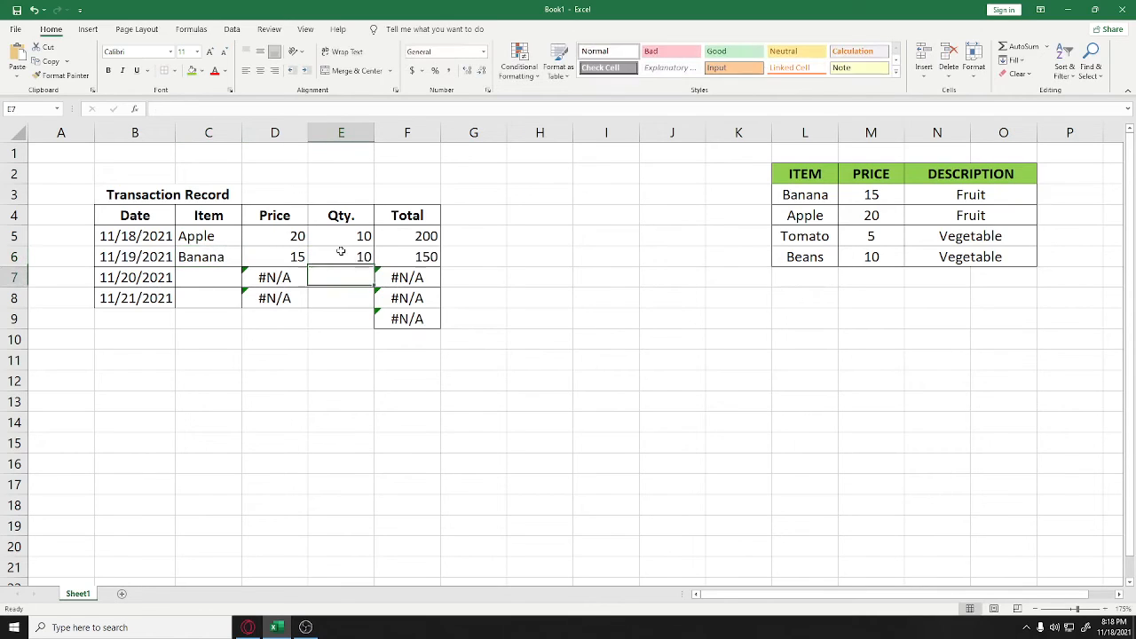
# Enter Tomato with quantity 5 and Beans with quantity 4 in rows 7 and 8
pyautogui.click(209, 274)
pyautogui.write('Tomato')
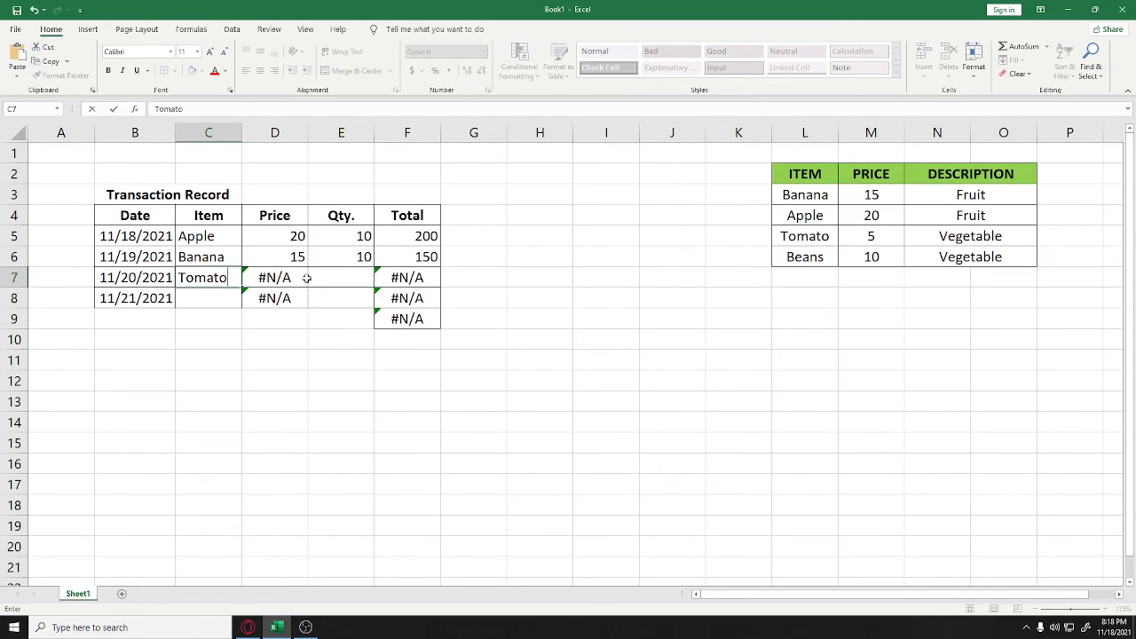
pyautogui.click(311, 278)
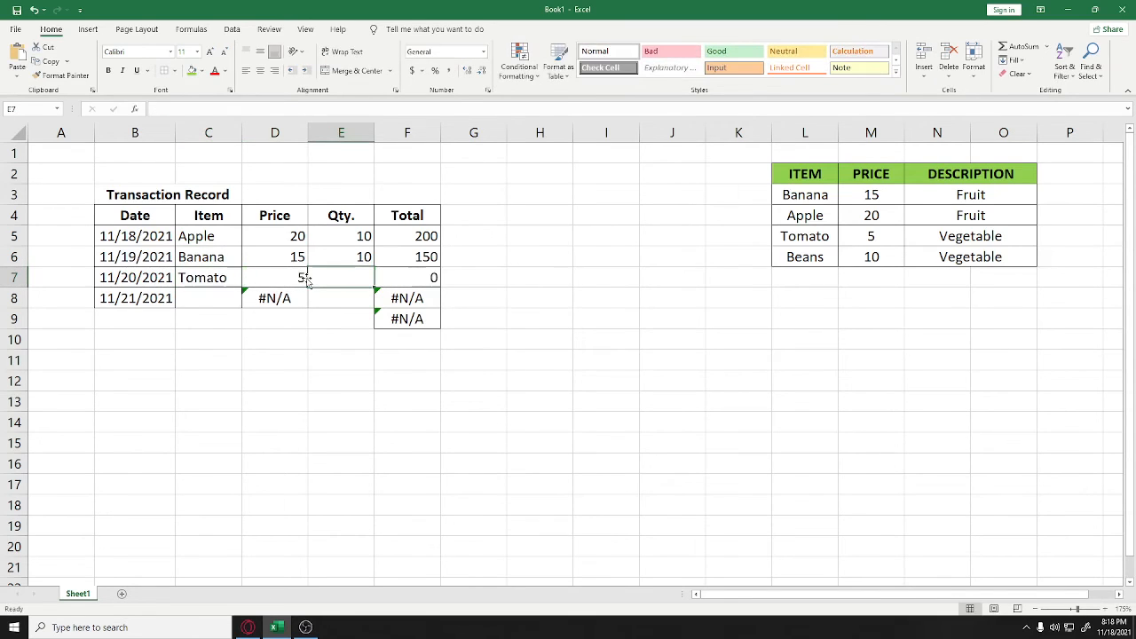
pyautogui.write('5')
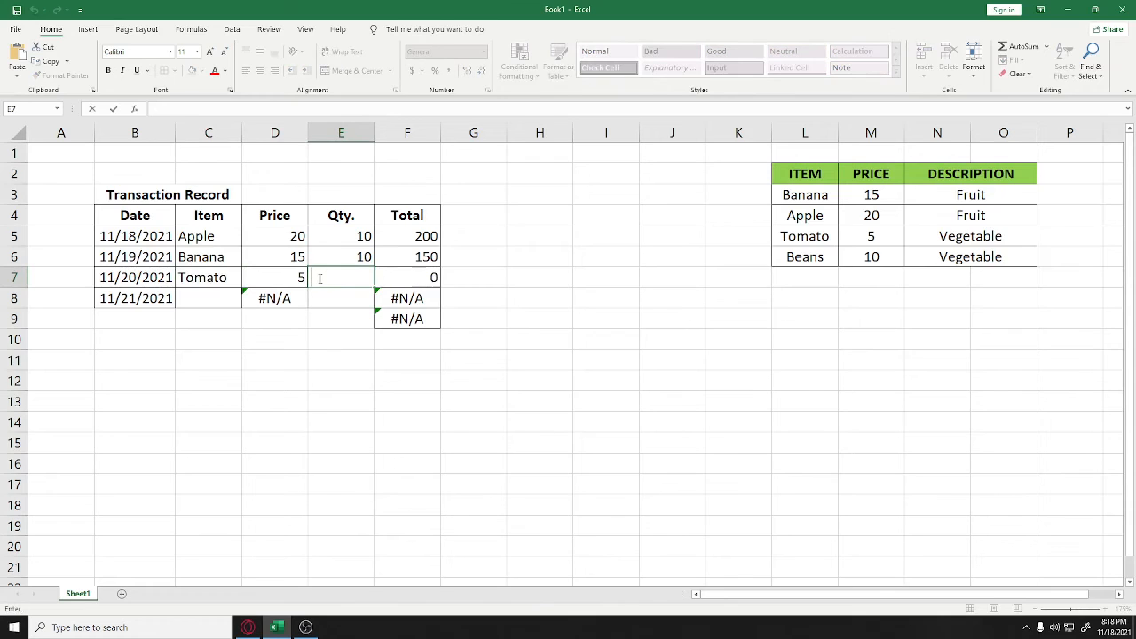
pyautogui.press('Return')
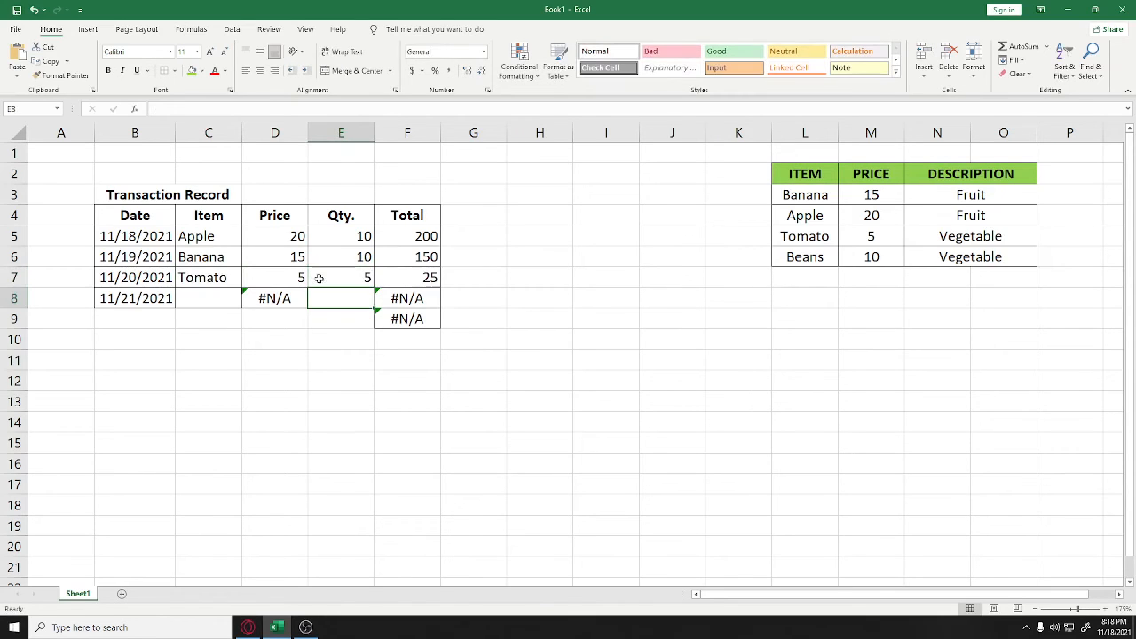
pyautogui.click(201, 295)
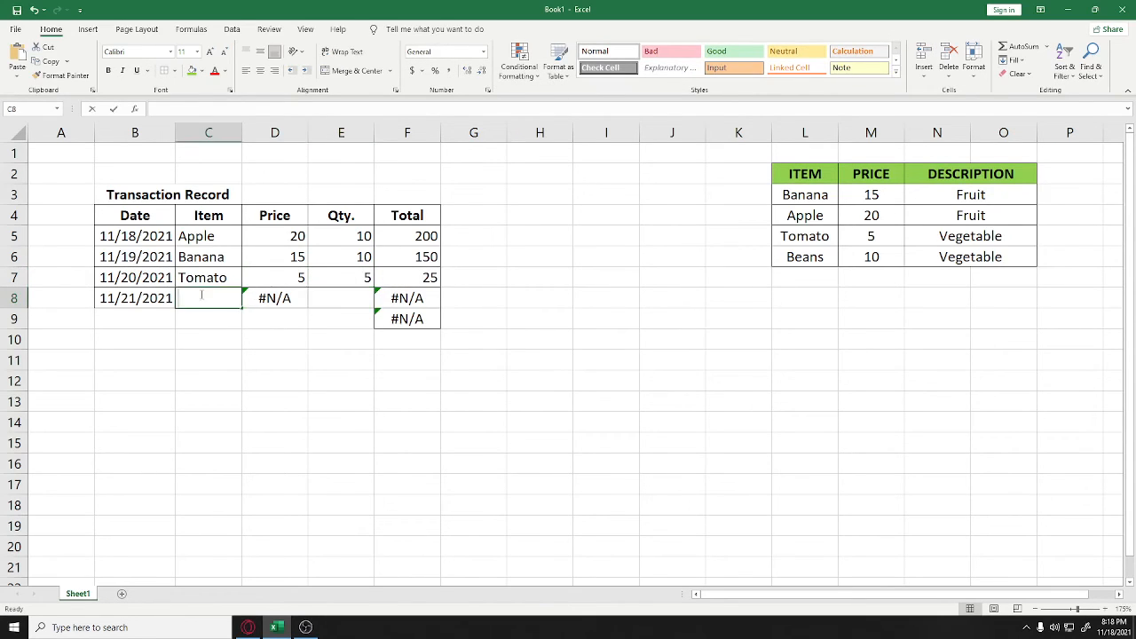
pyautogui.write('Beans')
pyautogui.press('Return')
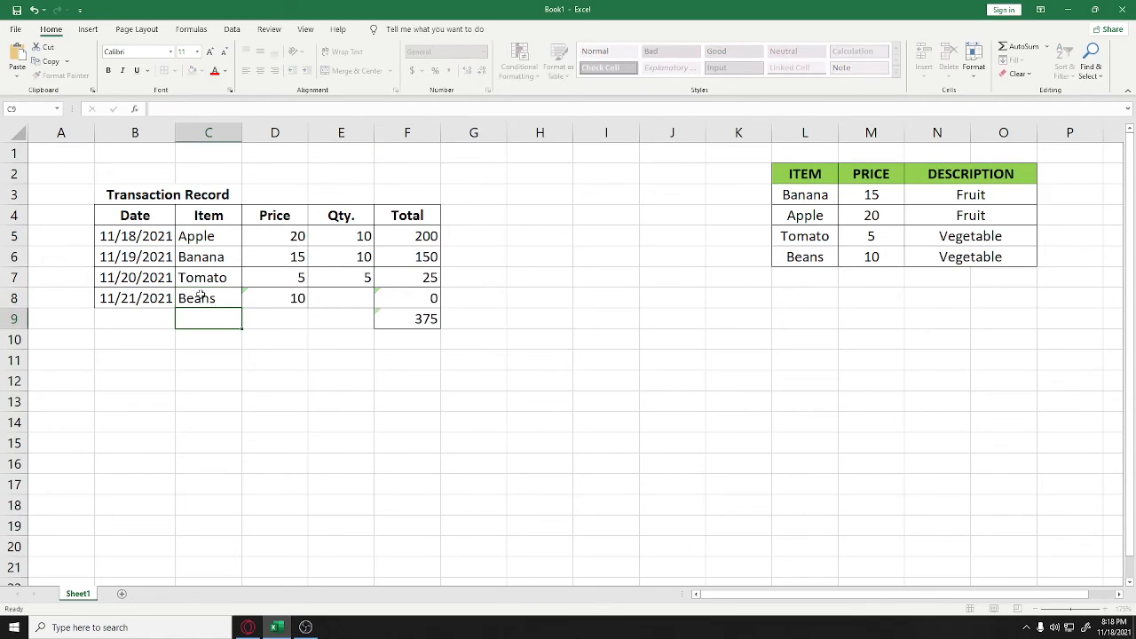
pyautogui.doubleClick(347, 298)
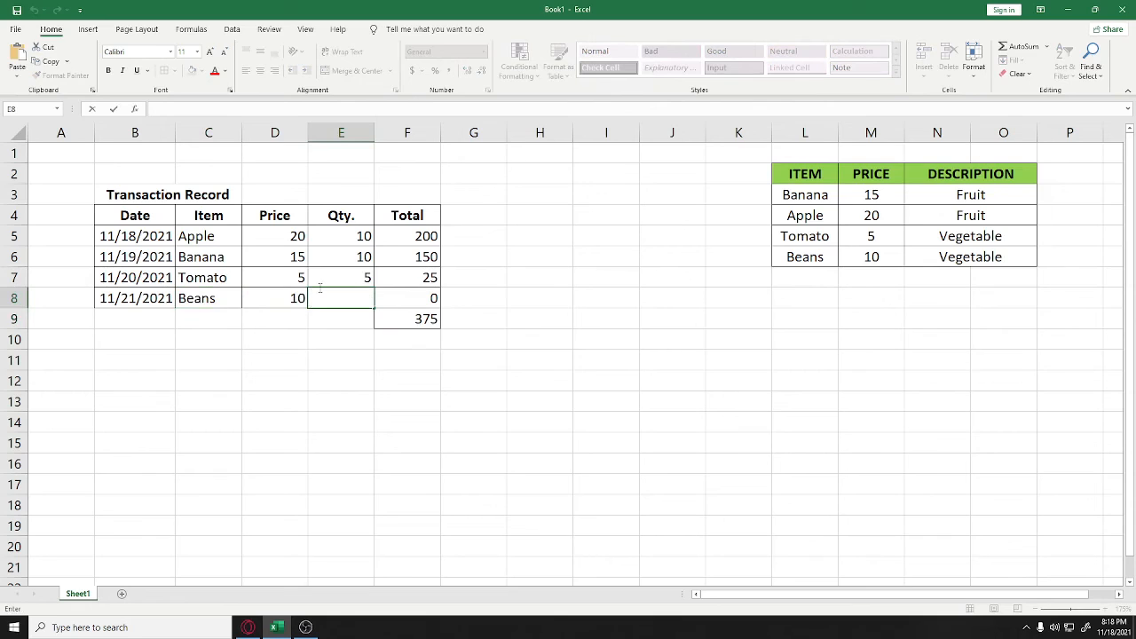
pyautogui.write('4')
pyautogui.press('Return')
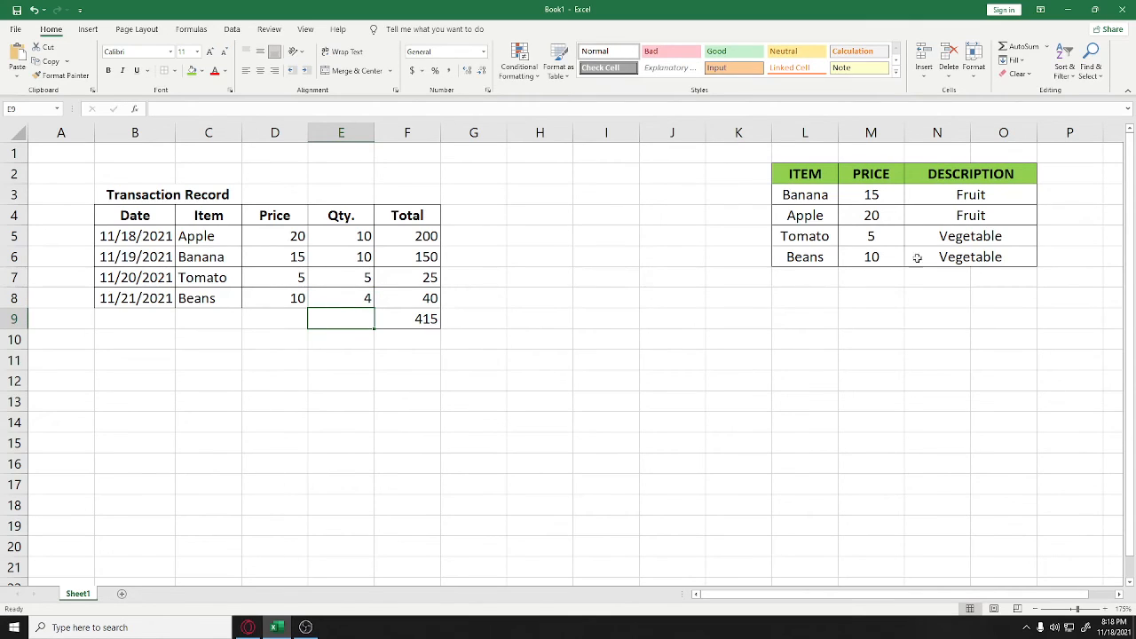
# Change the Banana price from 15 to 1000 and the Tomato price from 5 to 4
pyautogui.doubleClick(879, 198)
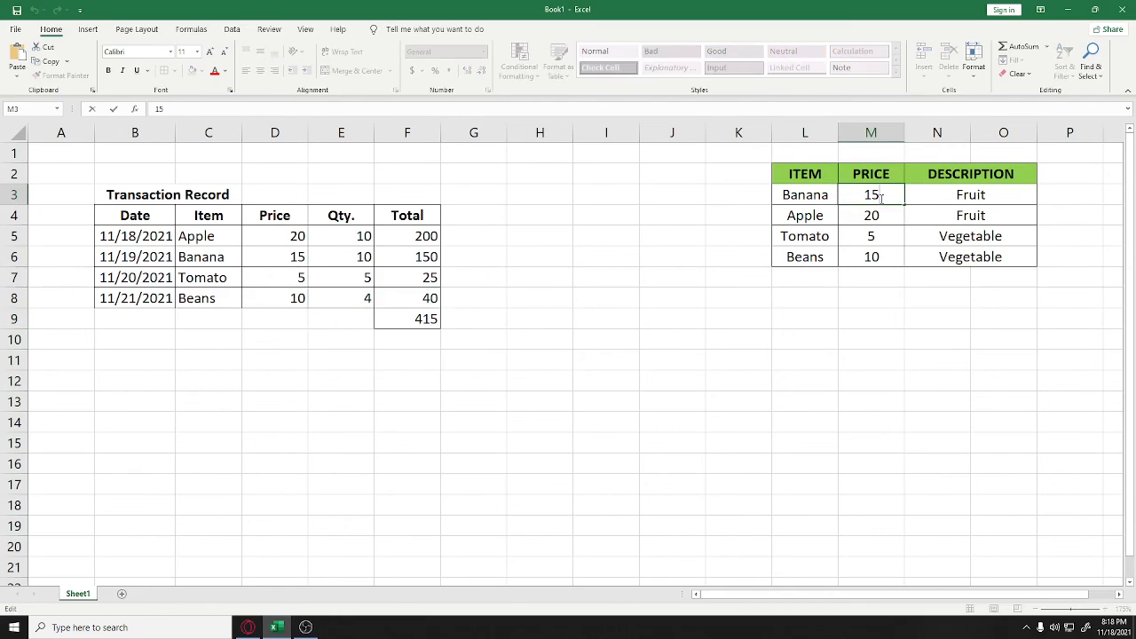
pyautogui.press('BackSpace')
pyautogui.write('000')
pyautogui.press('Return')
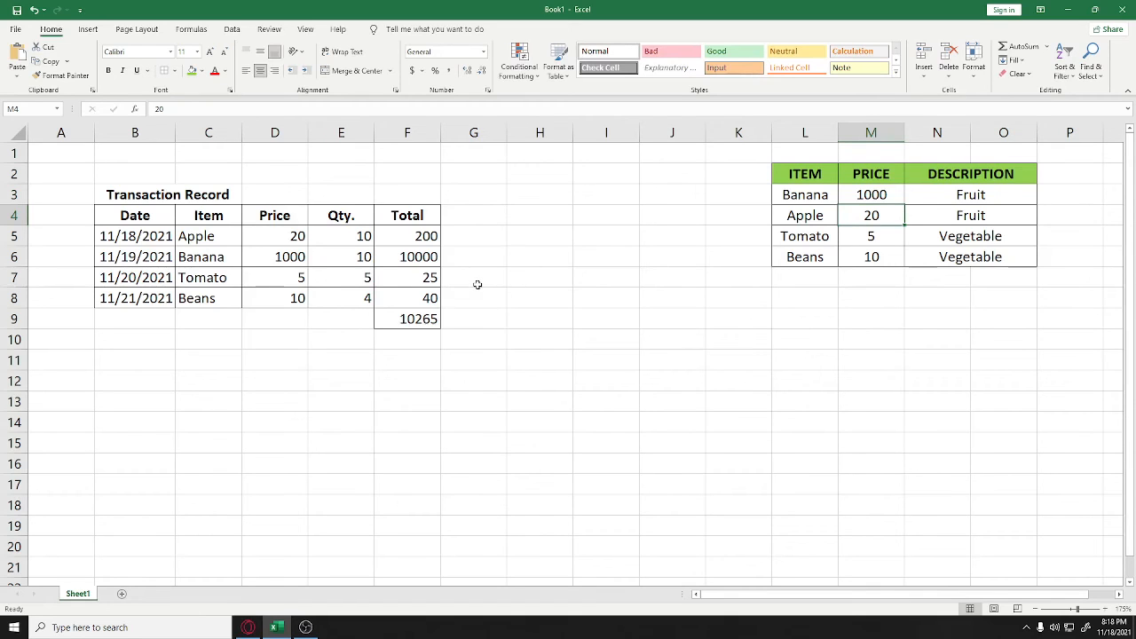
pyautogui.click(887, 251)
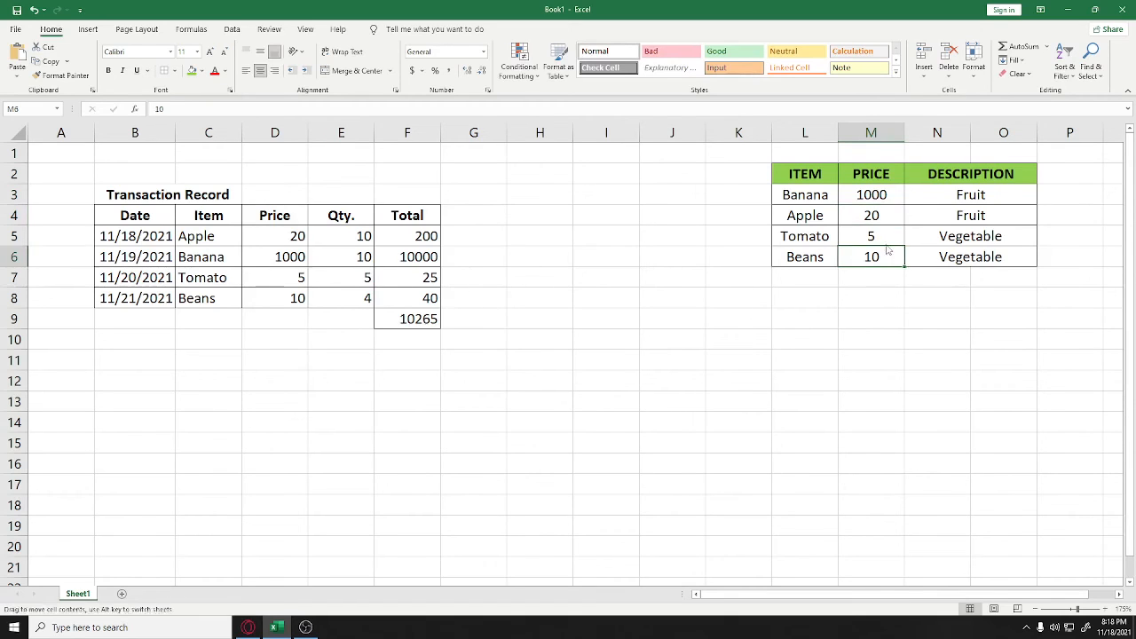
pyautogui.doubleClick(879, 236)
pyautogui.press('BackSpace')
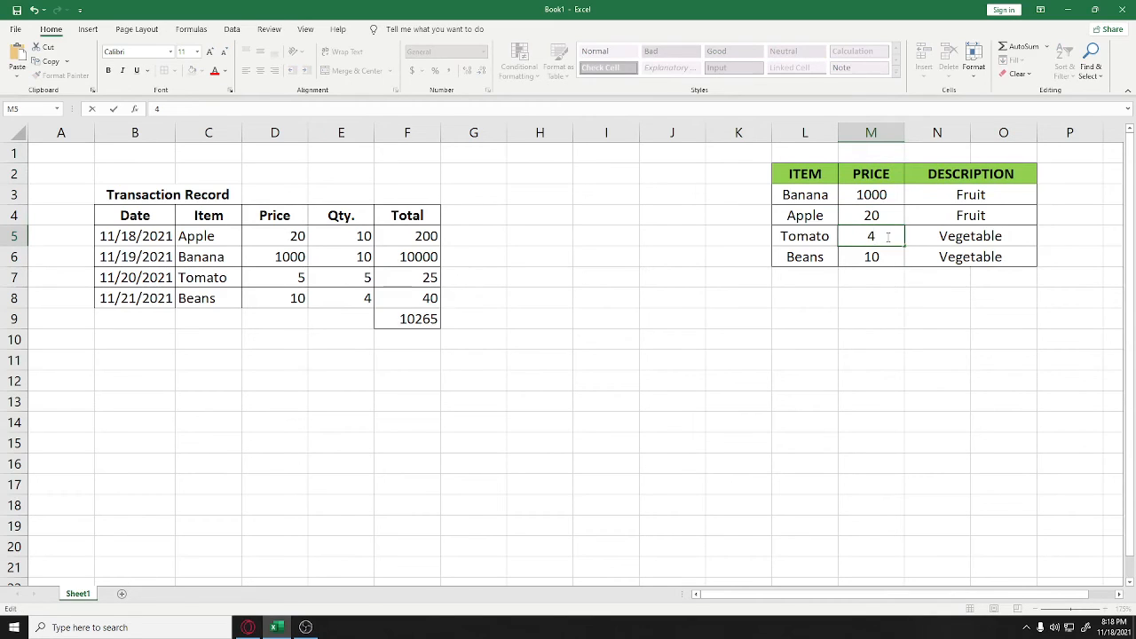
pyautogui.press('Return')
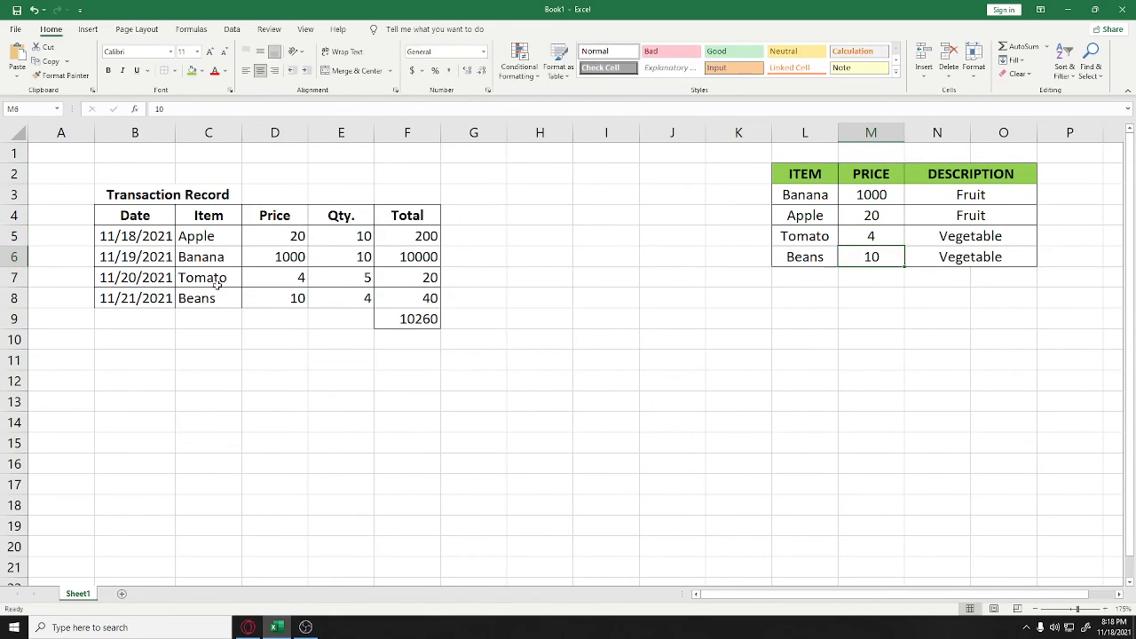
pyautogui.click(385, 264)
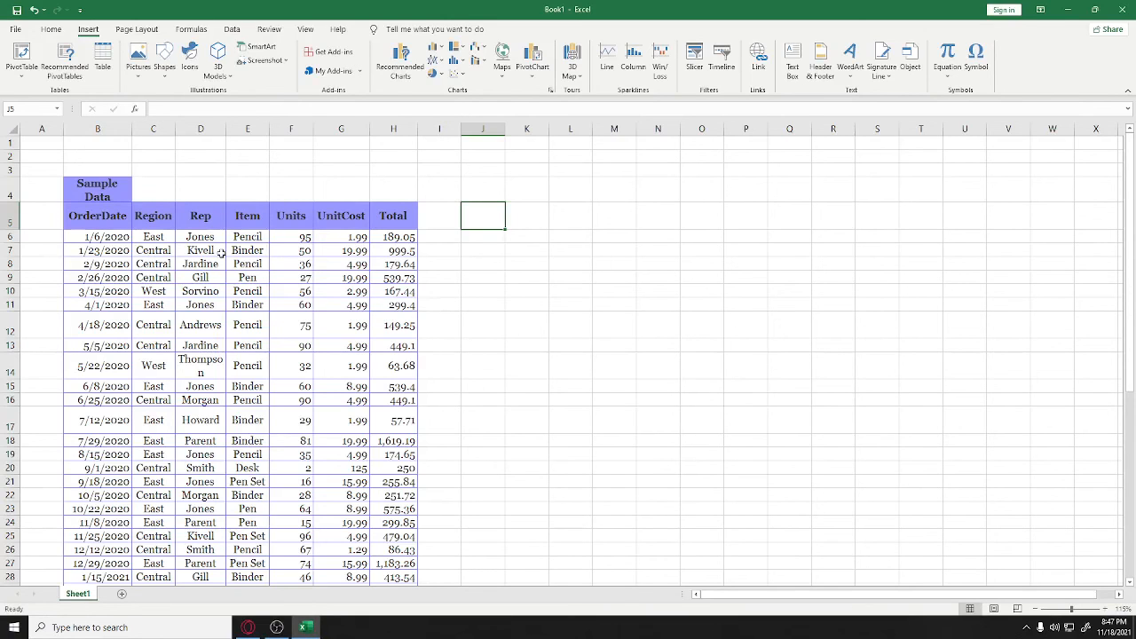
pyautogui.scroll(-12, 220, 253)
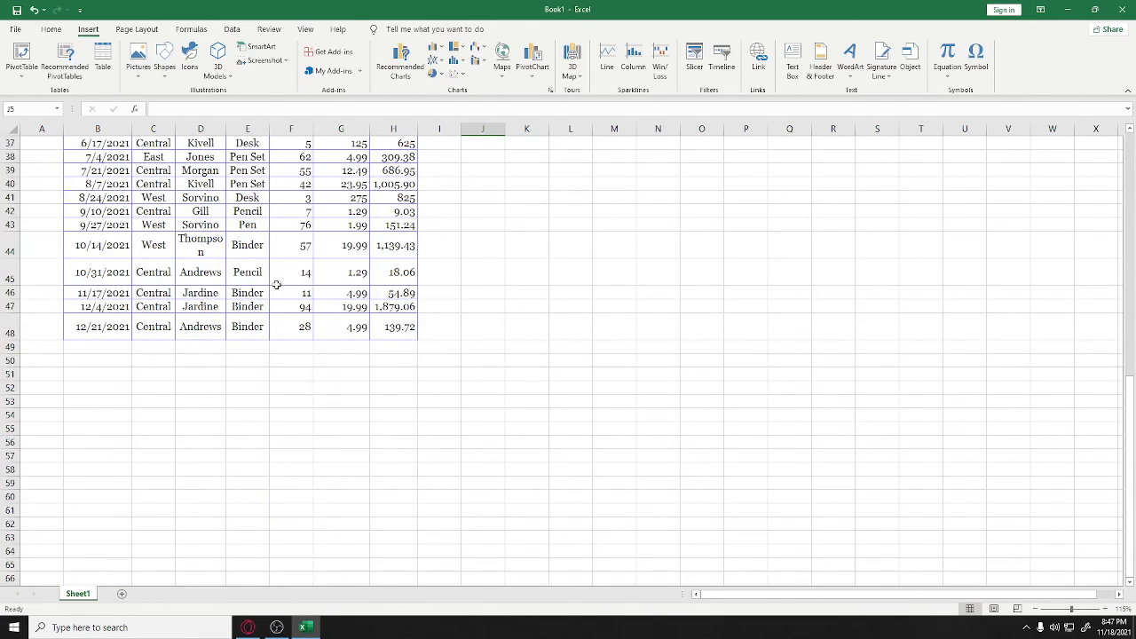
pyautogui.scroll(4, 288, 340)
pyautogui.scroll(-3, 289, 340)
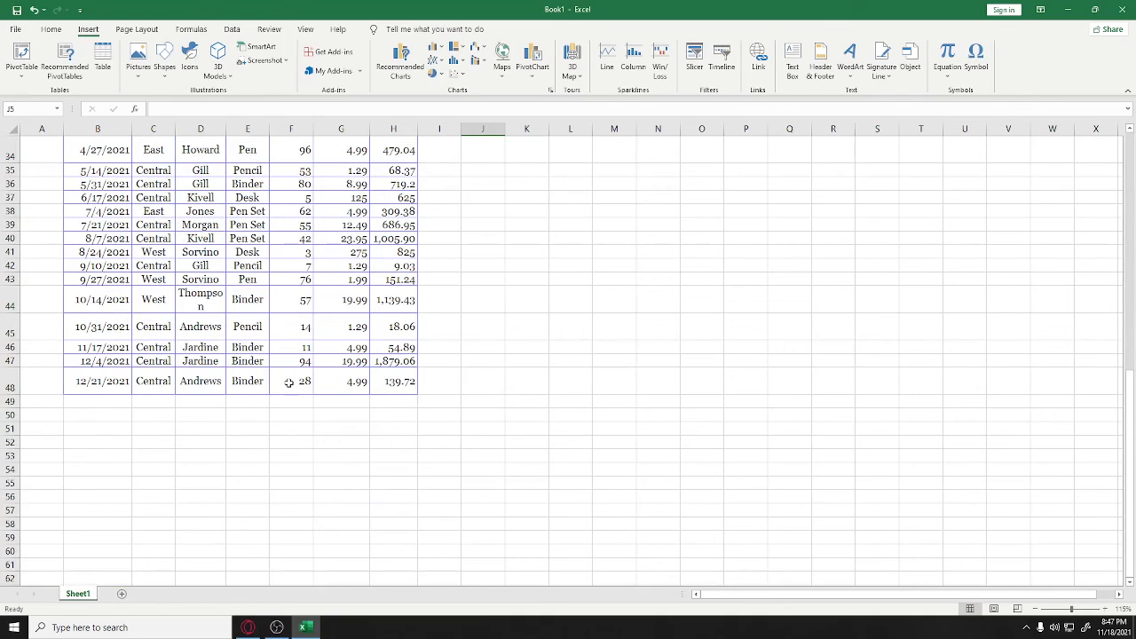
pyautogui.scroll(7, 290, 382)
pyautogui.scroll(4, 289, 382)
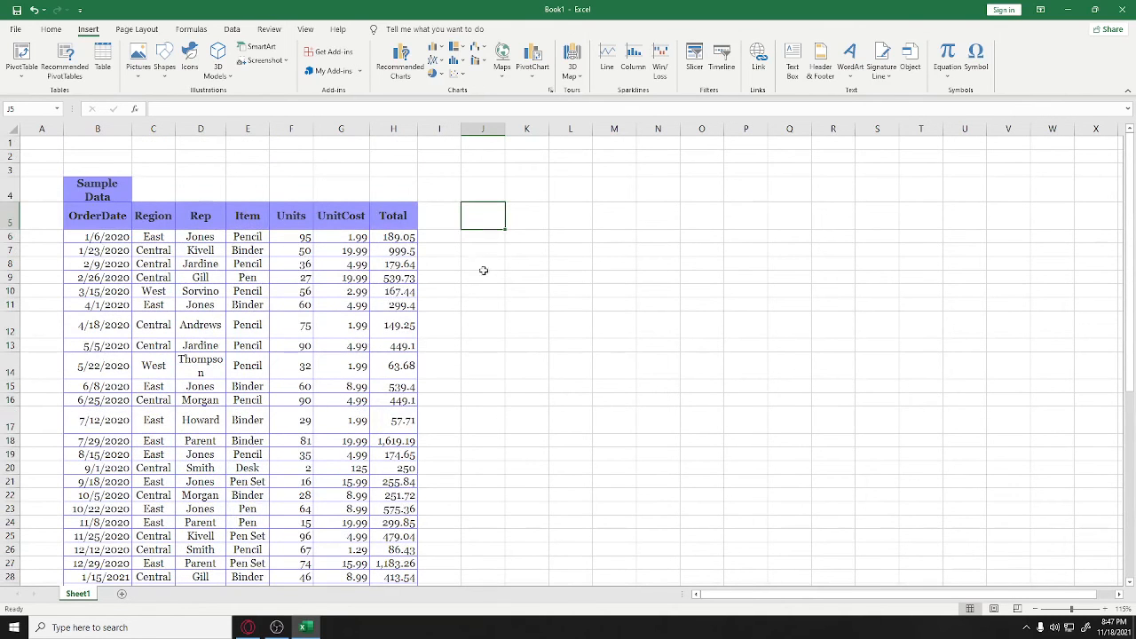
pyautogui.click(530, 227)
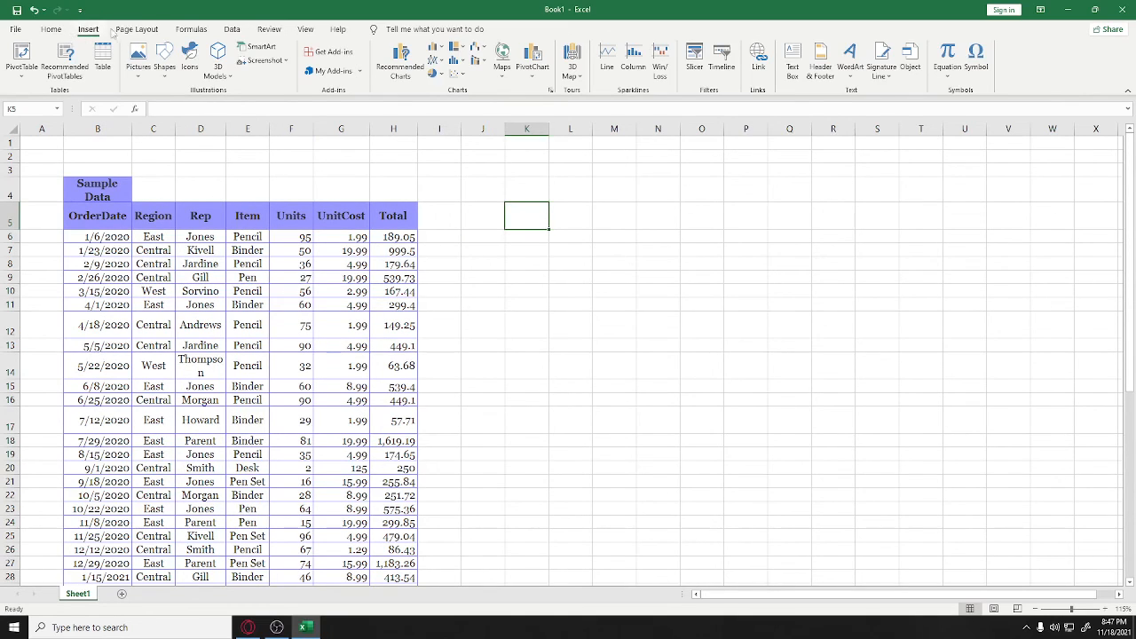
# Start a PivotTable using the sample sales range B5:H48 as its source
pyautogui.click(27, 64)
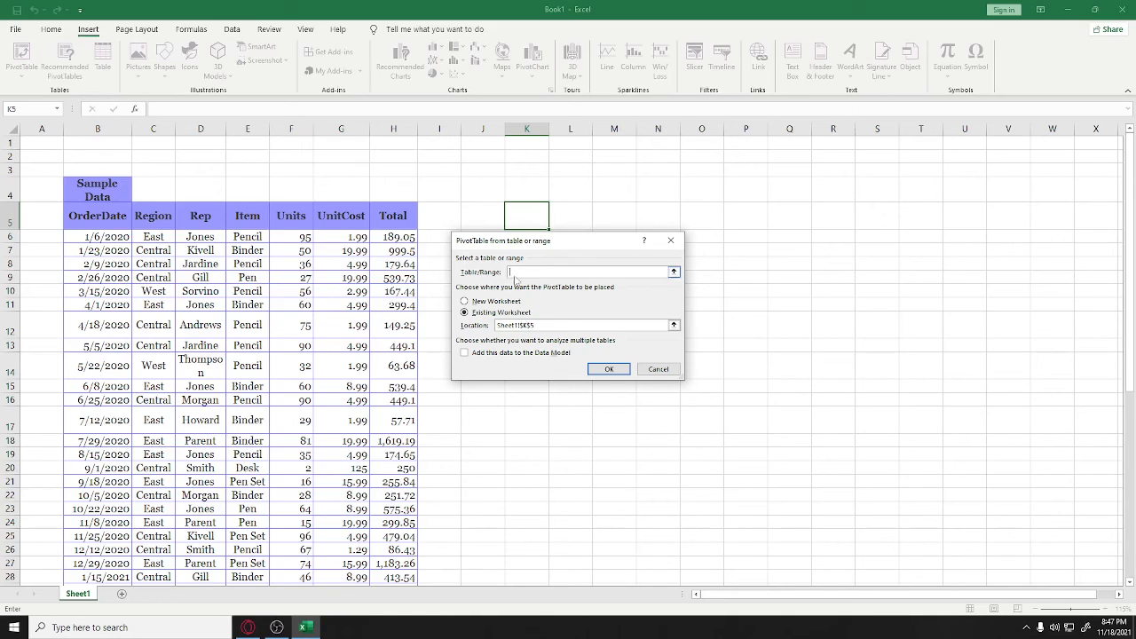
pyautogui.click(674, 272)
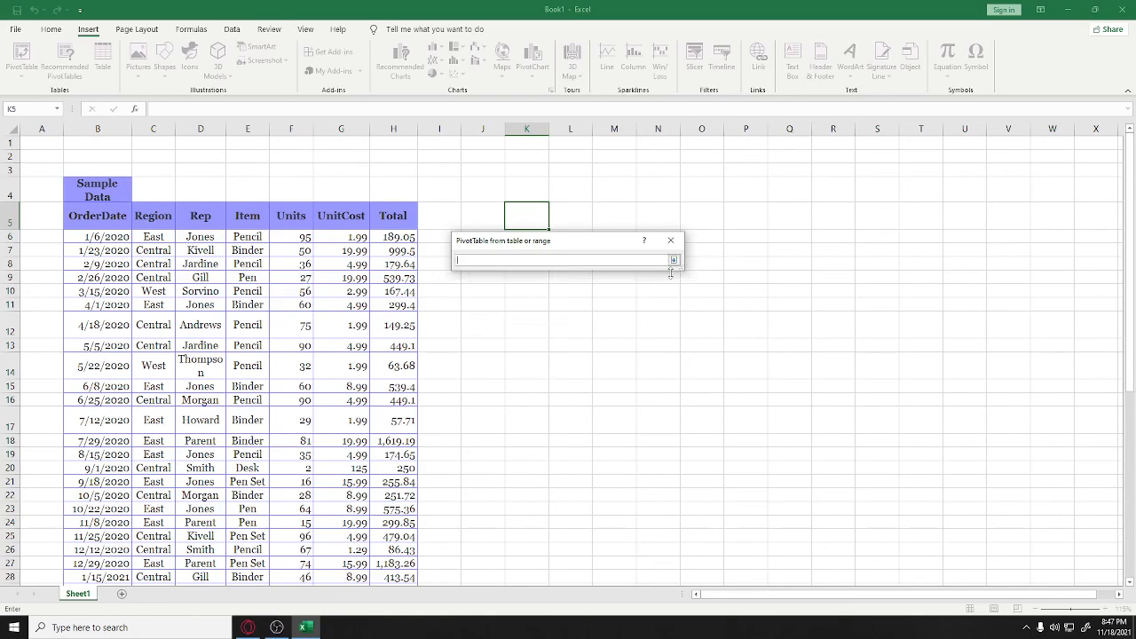
pyautogui.click(89, 217)
pyautogui.scroll(-8, 197, 251)
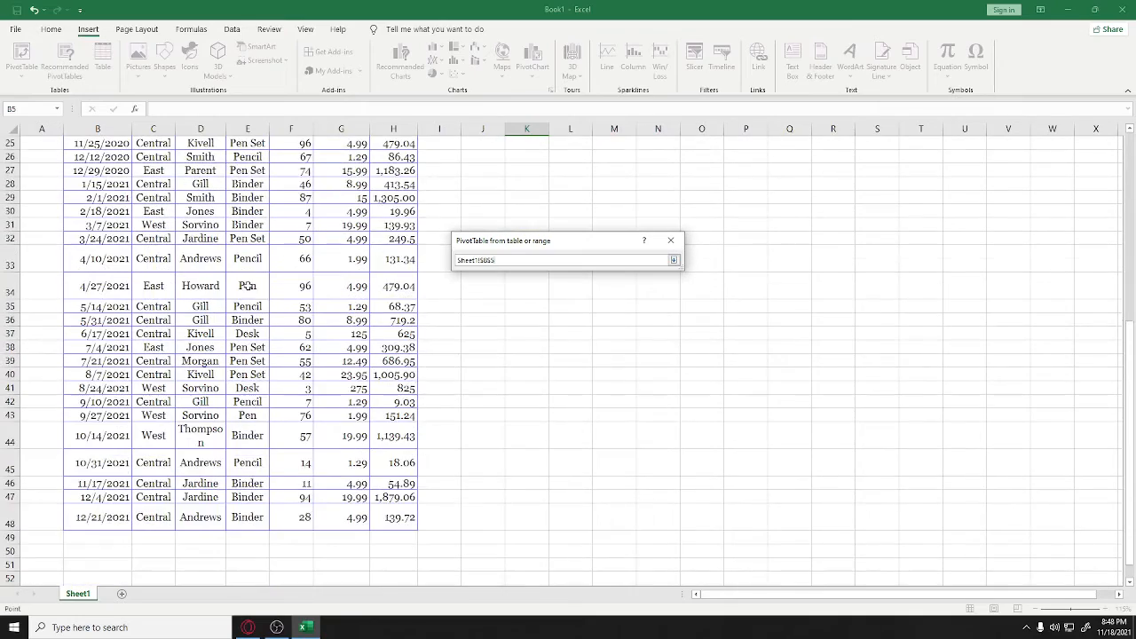
pyautogui.scroll(-2, 304, 306)
pyautogui.keyDown('shift'); pyautogui.click(387, 435); pyautogui.keyUp('shift')
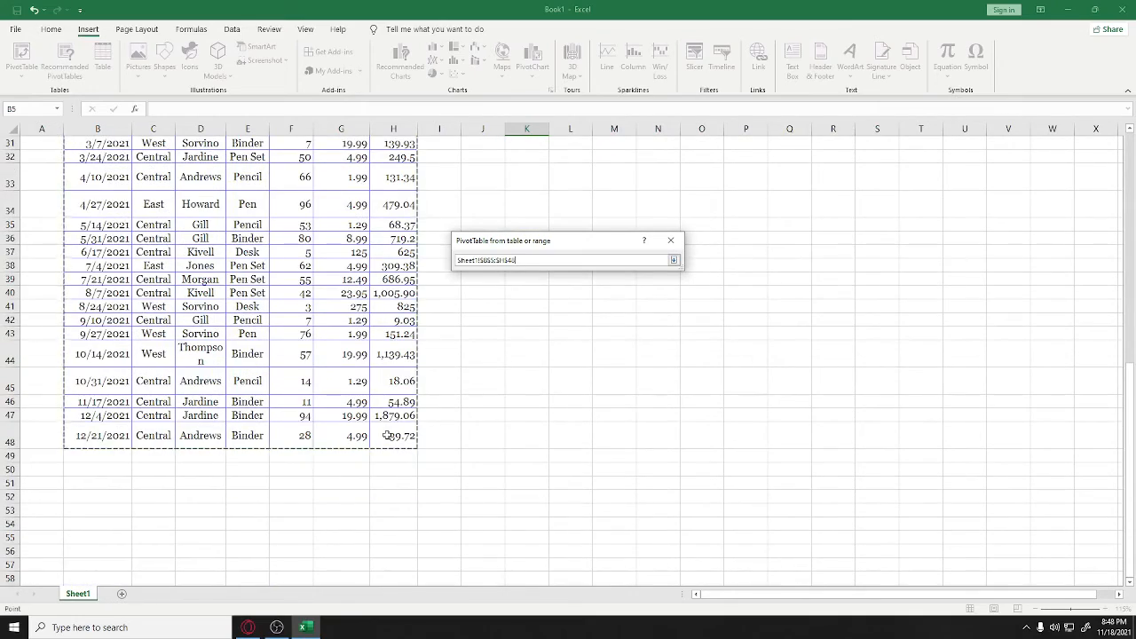
pyautogui.scroll(10, 219, 322)
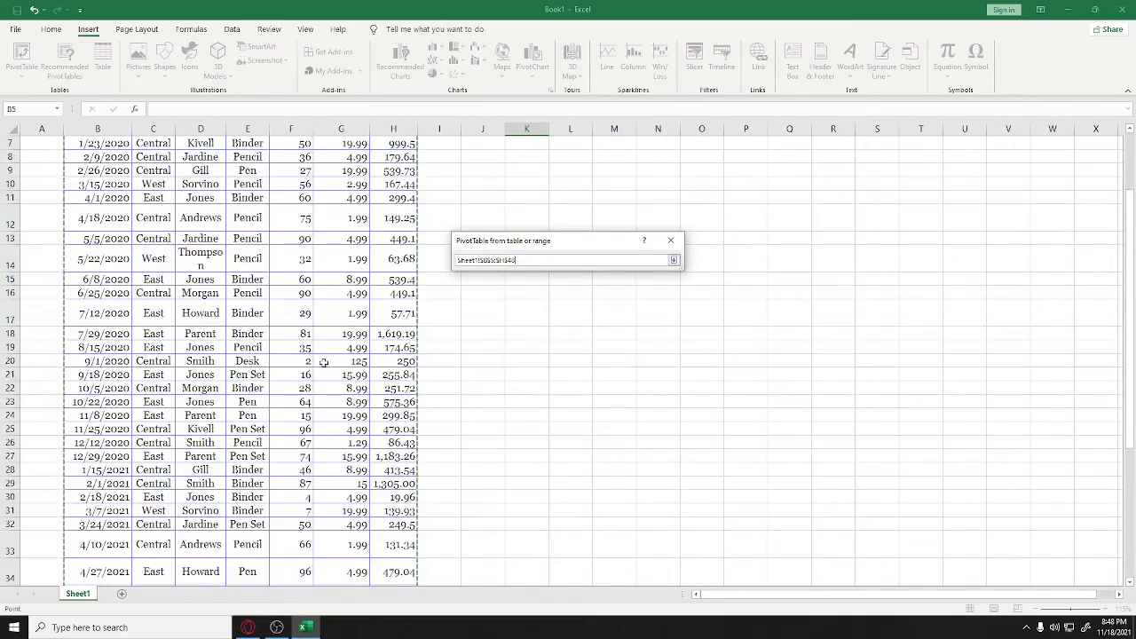
pyautogui.scroll(-12, 299, 405)
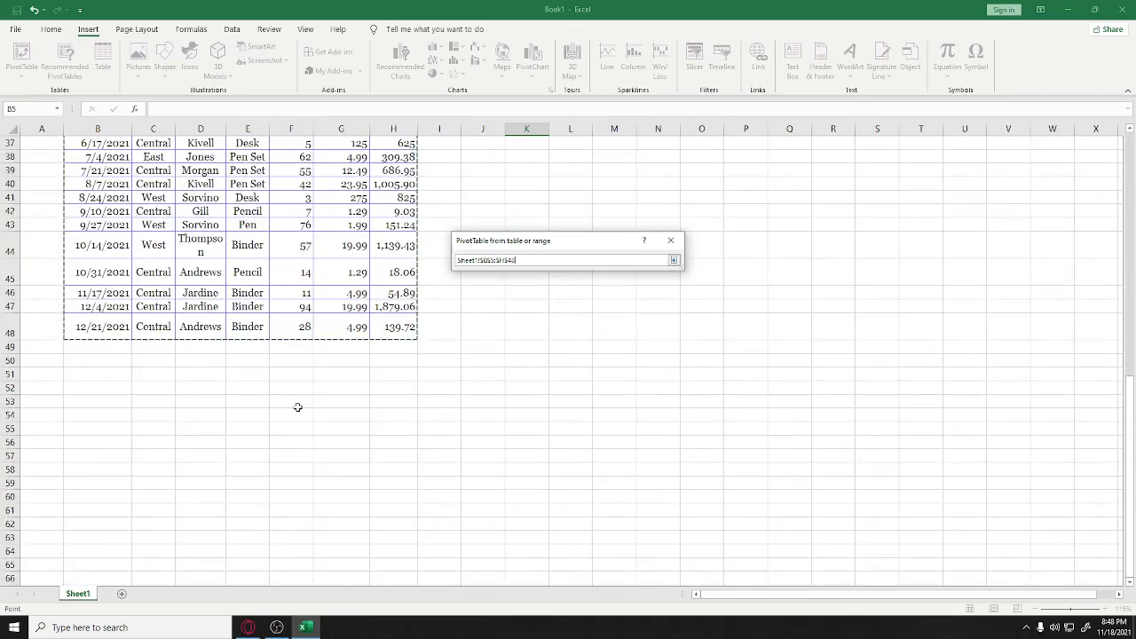
pyautogui.scroll(10, 299, 405)
pyautogui.scroll(2, 299, 406)
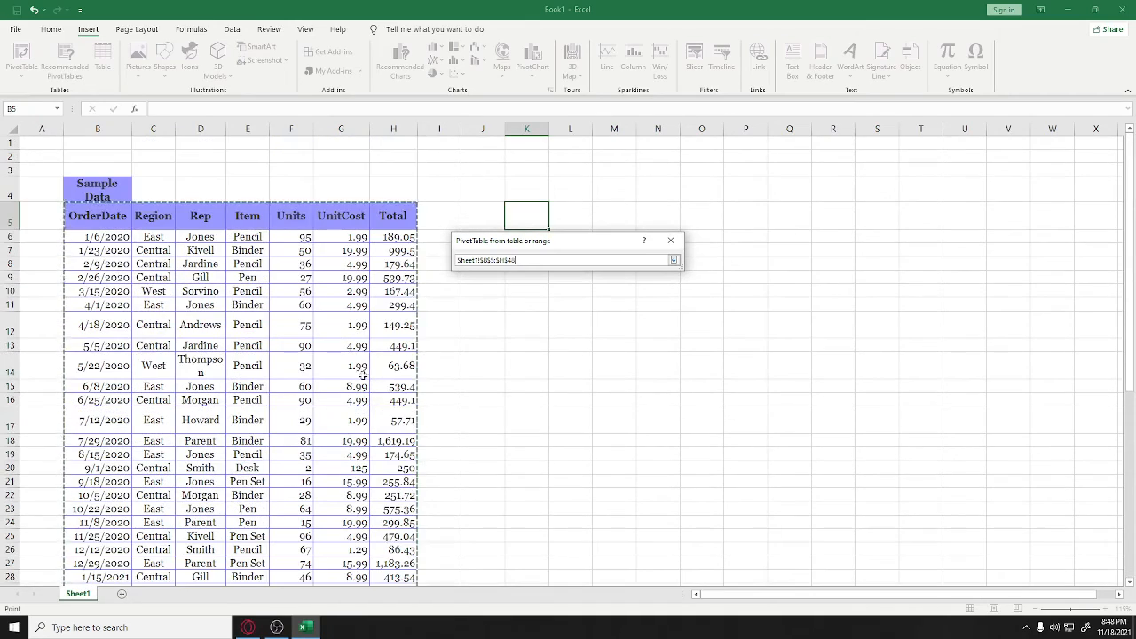
# Place the PivotTable on the existing worksheet at cell K5 and confirm
pyautogui.click(674, 259)
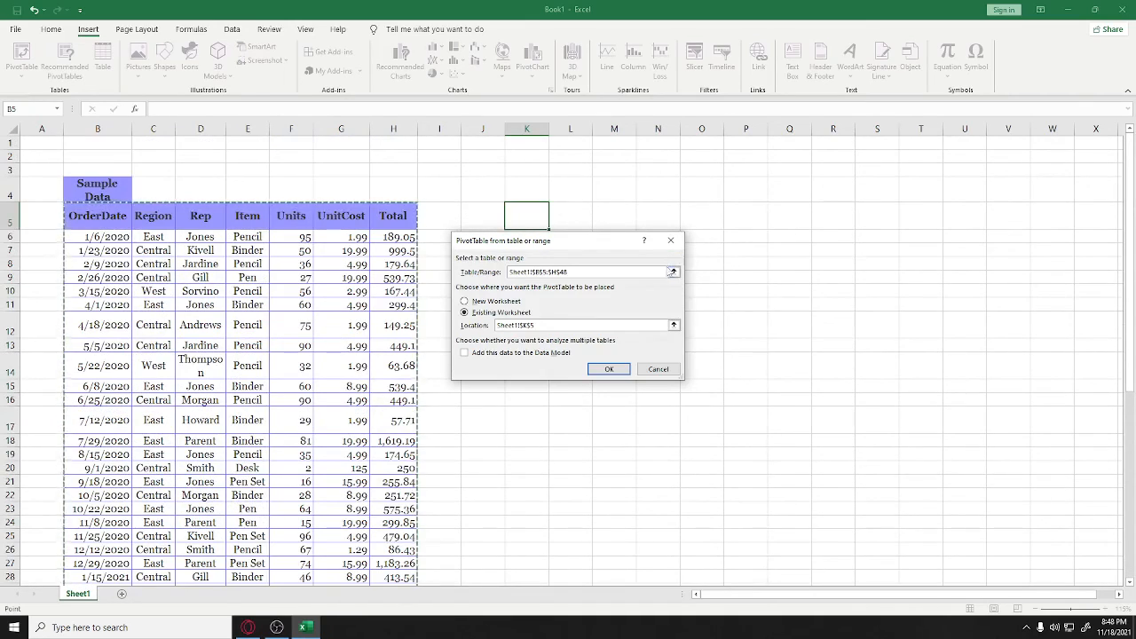
pyautogui.click(538, 327)
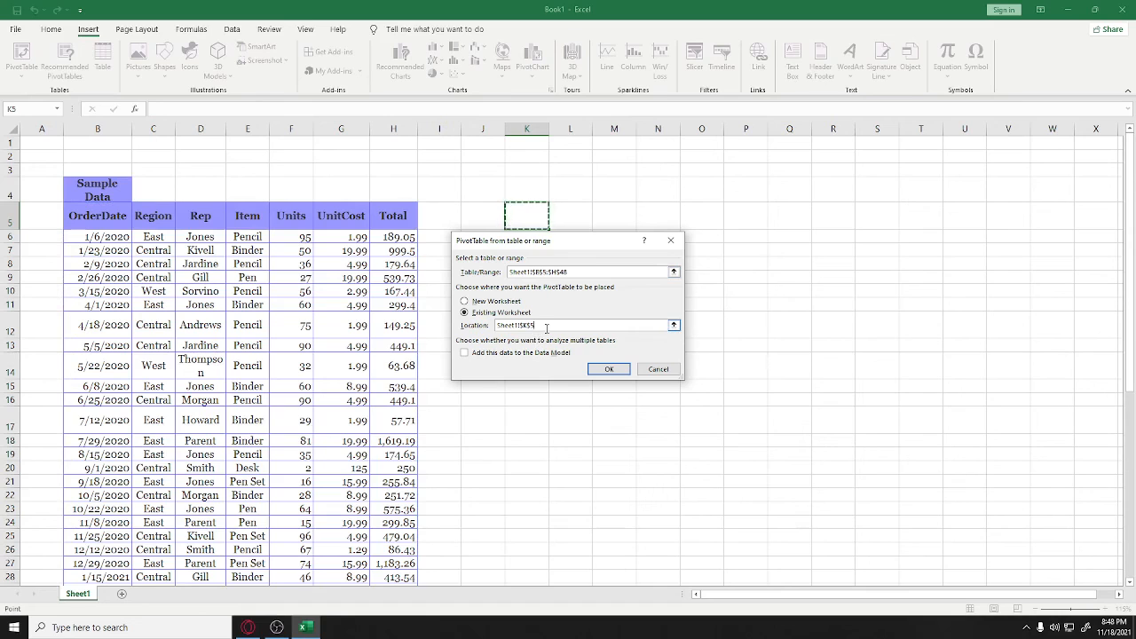
pyautogui.click(600, 367)
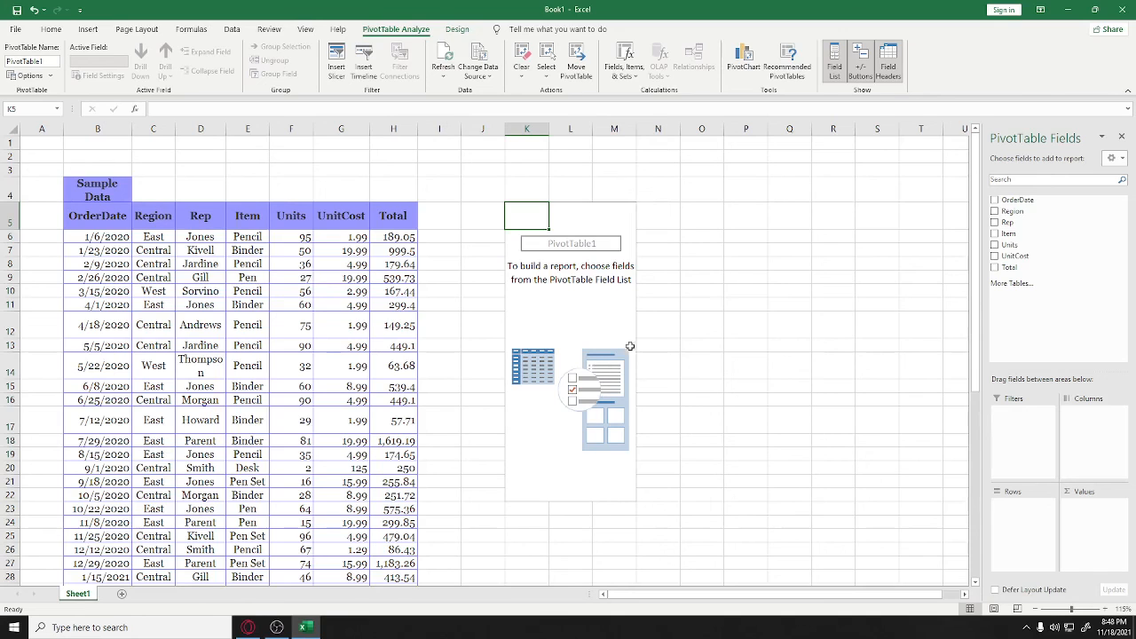
# Add Region to the rows and Total as Sum of Total values in the field list
pyautogui.moveTo(981, 322); pyautogui.dragTo(746, 321)
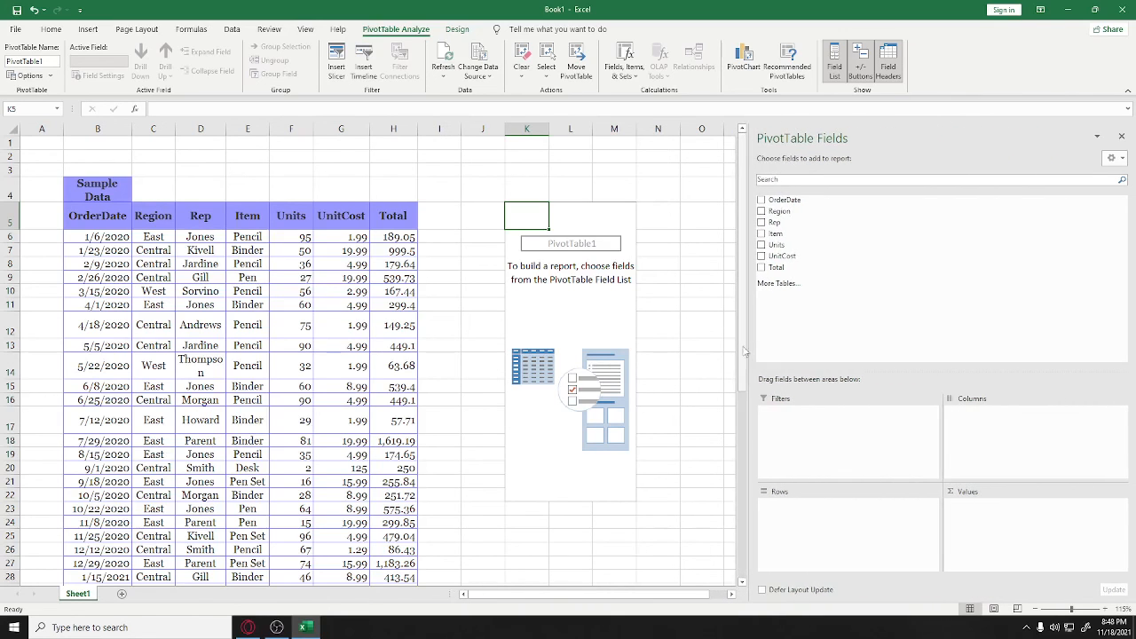
pyautogui.click(761, 212)
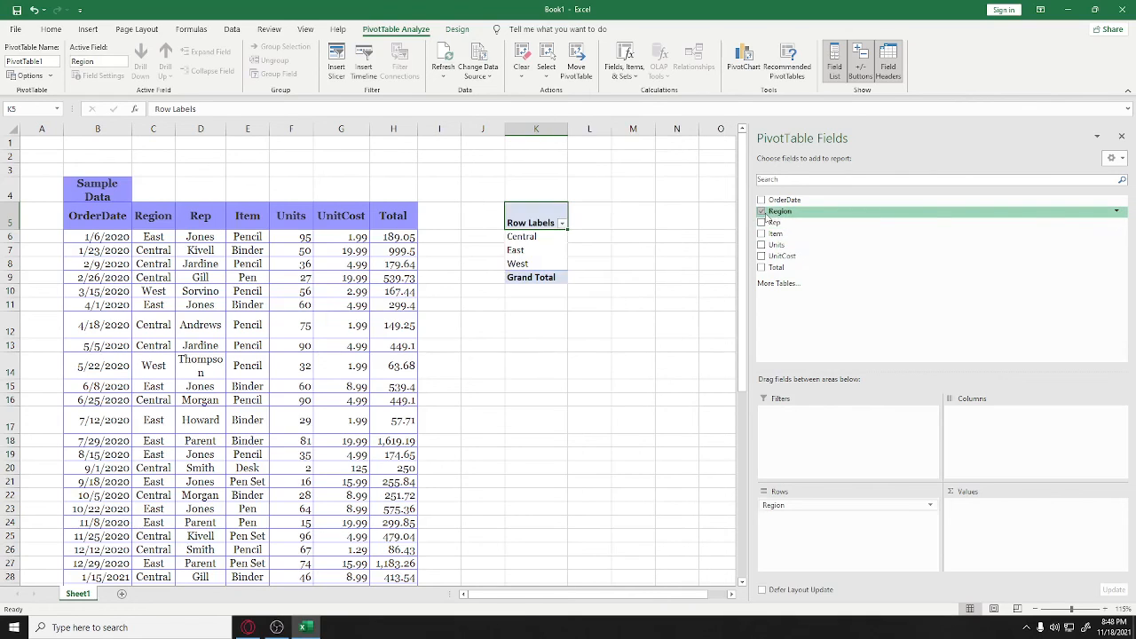
pyautogui.moveTo(770, 215)
pyautogui.mouseDown()
pyautogui.moveTo(810, 263)
pyautogui.moveTo(785, 222)
pyautogui.mouseUp()
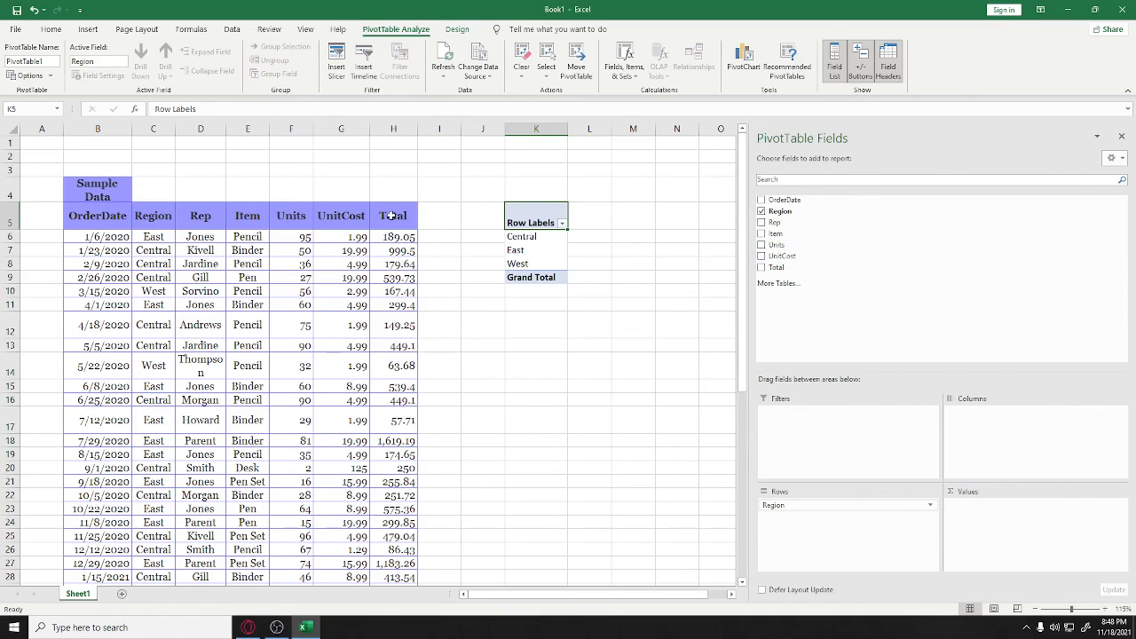
pyautogui.click(762, 267)
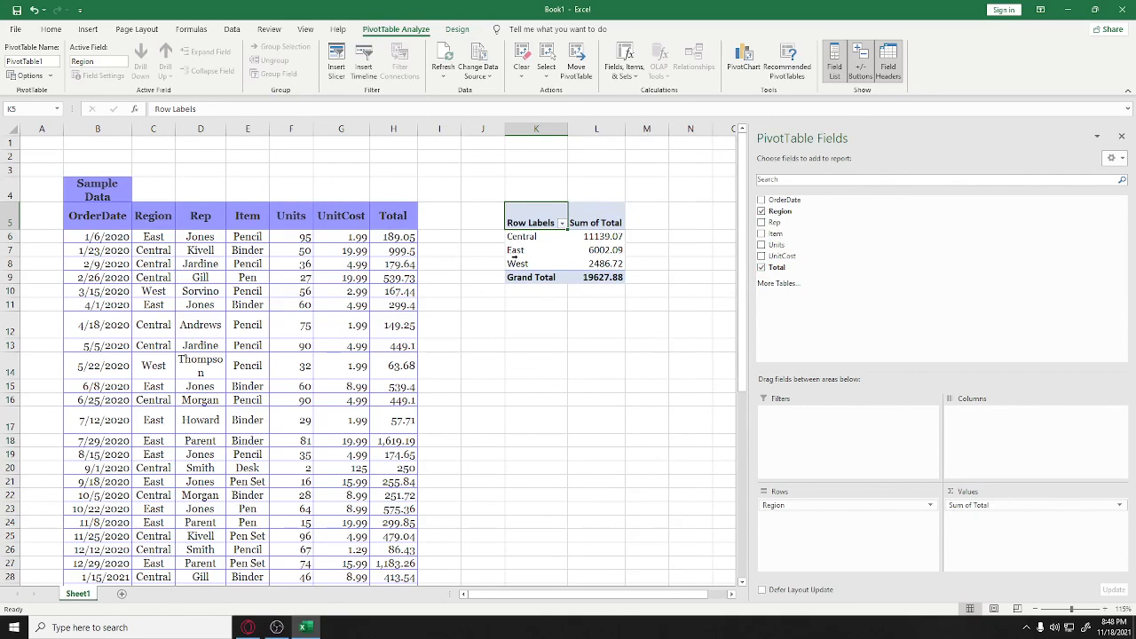
# Try and remove the Item, UnitCost and Units fields, then add OrderDate to the rows
pyautogui.click(761, 235)
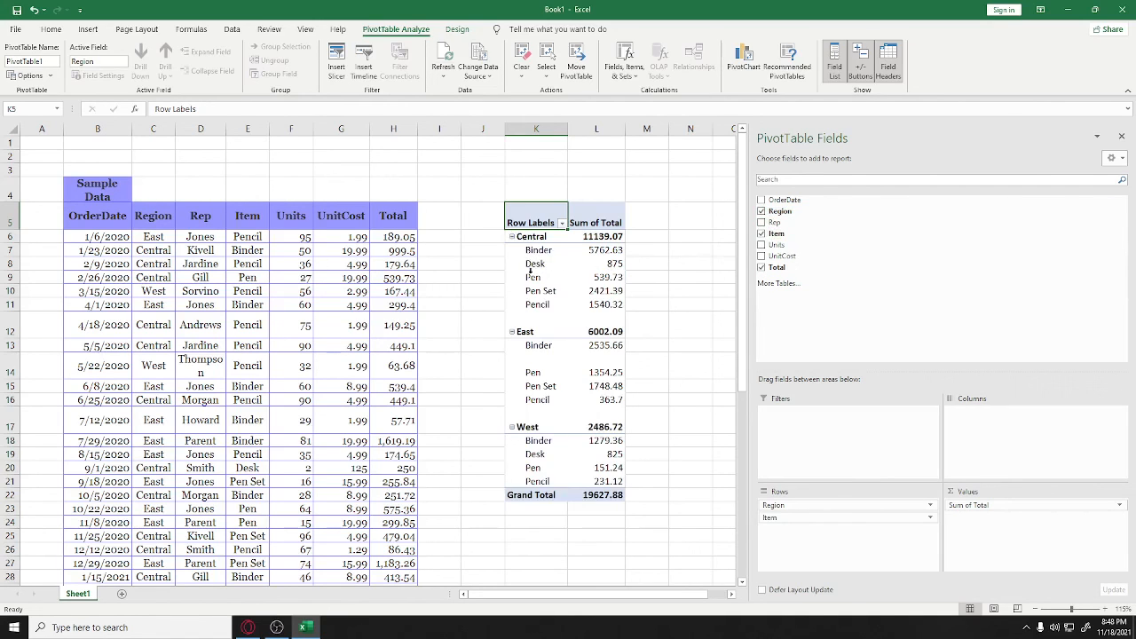
pyautogui.click(761, 235)
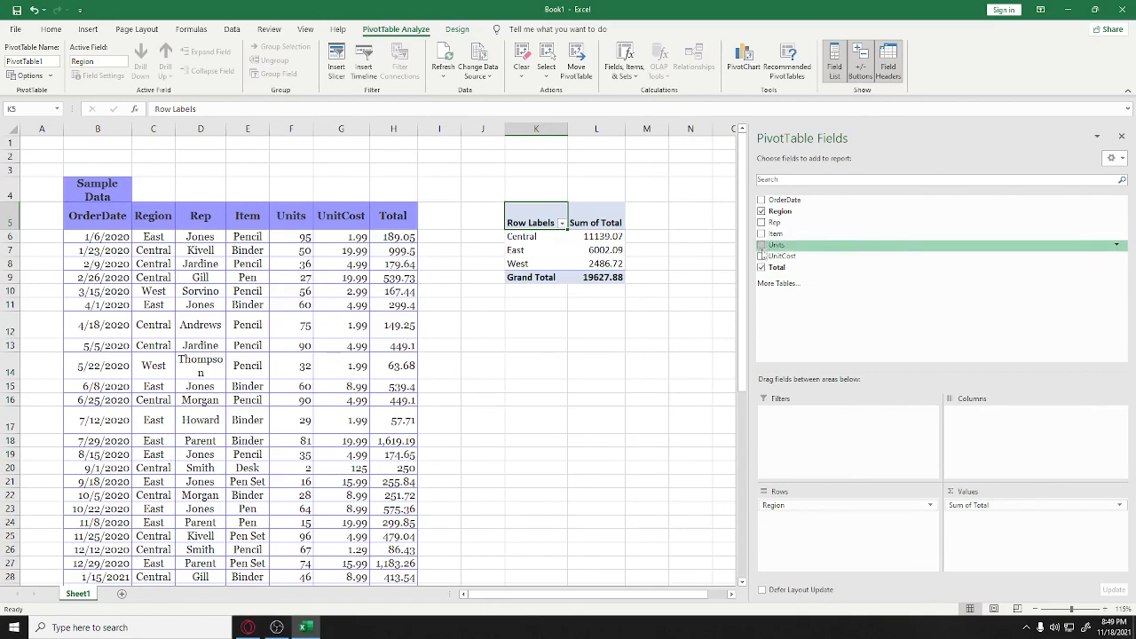
pyautogui.click(761, 257)
pyautogui.click(761, 257)
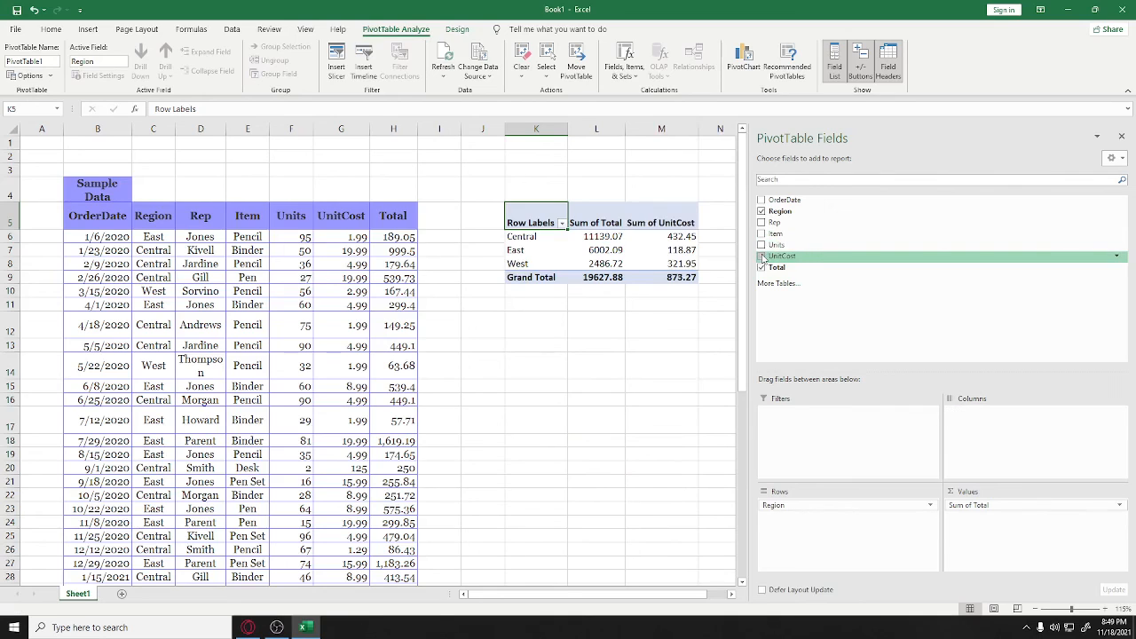
pyautogui.click(761, 245)
pyautogui.click(762, 245)
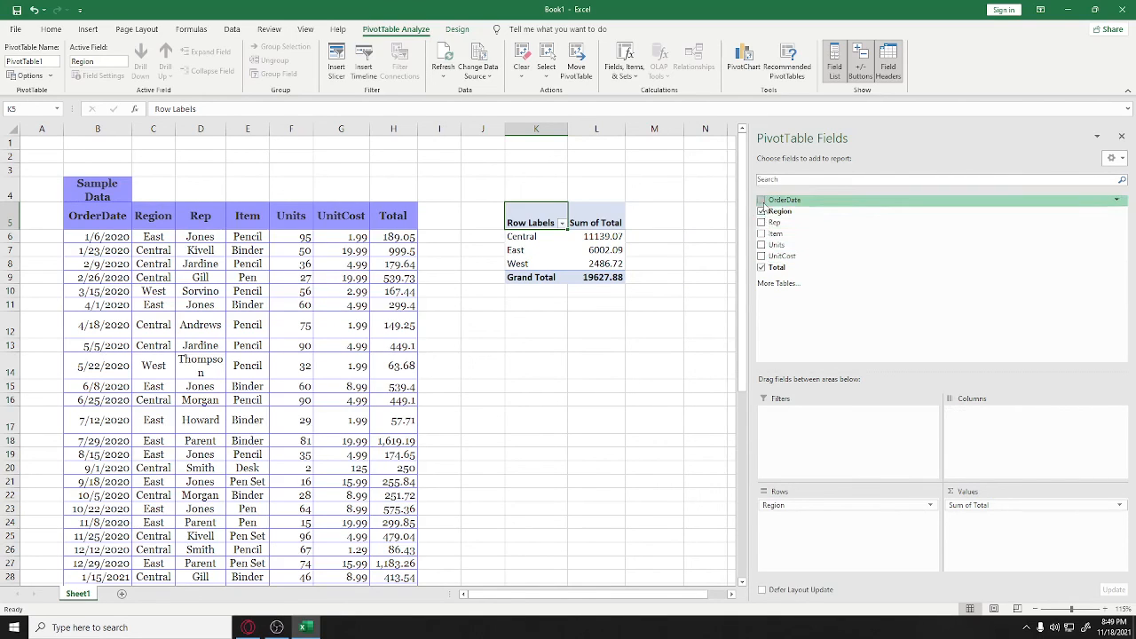
pyautogui.click(761, 200)
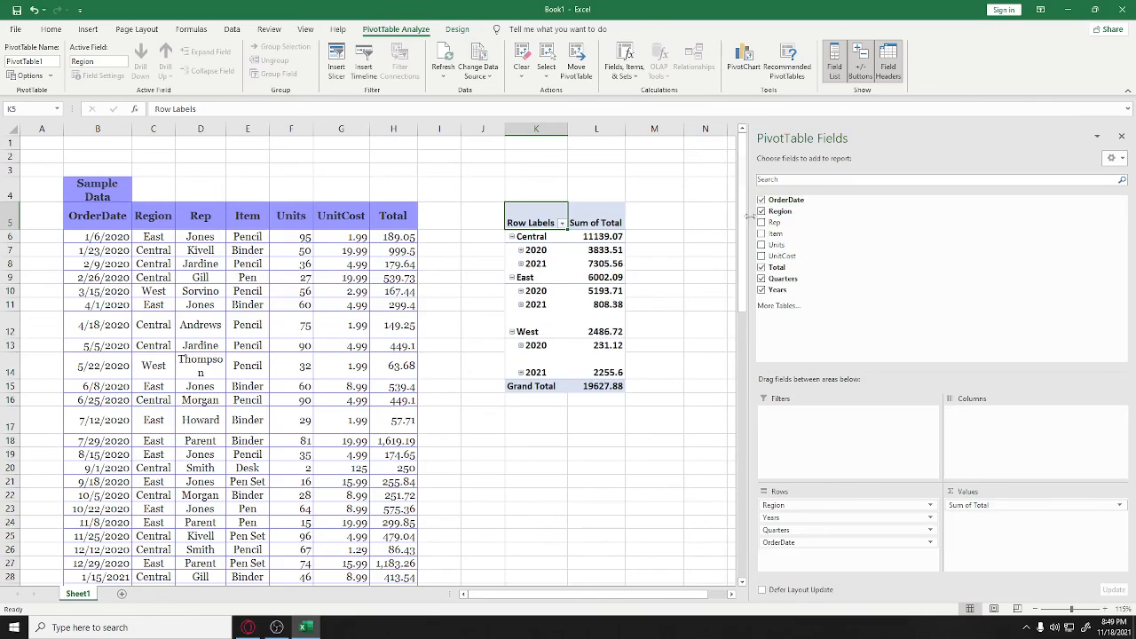
# Expand Central's 2020 total into Qtr1 through Qtr4 and their months
pyautogui.click(521, 250)
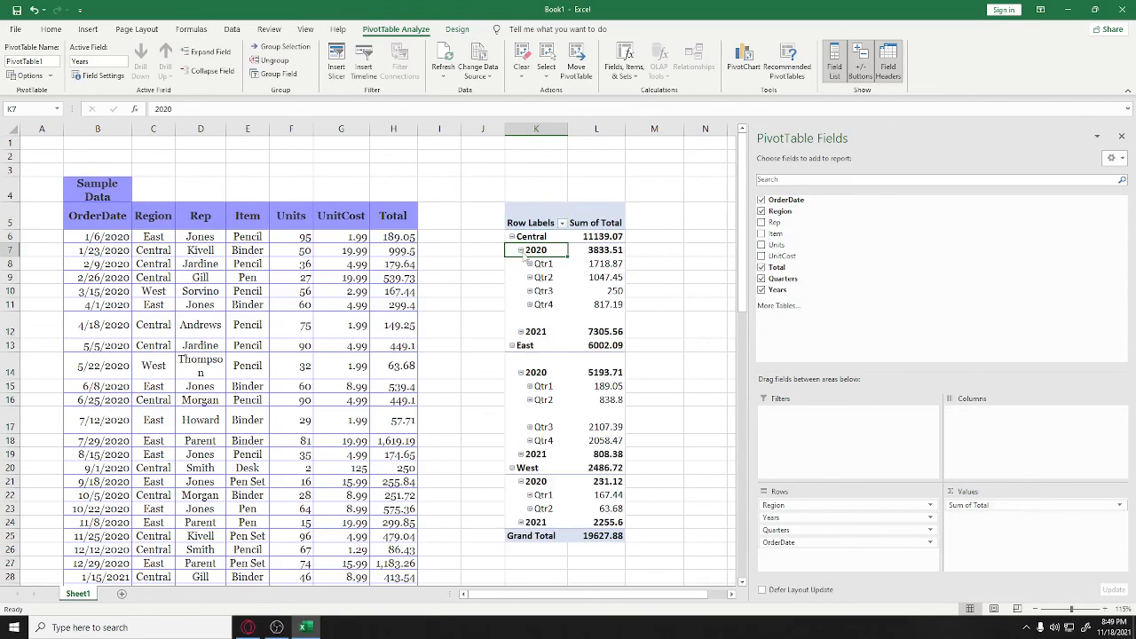
pyautogui.click(530, 265)
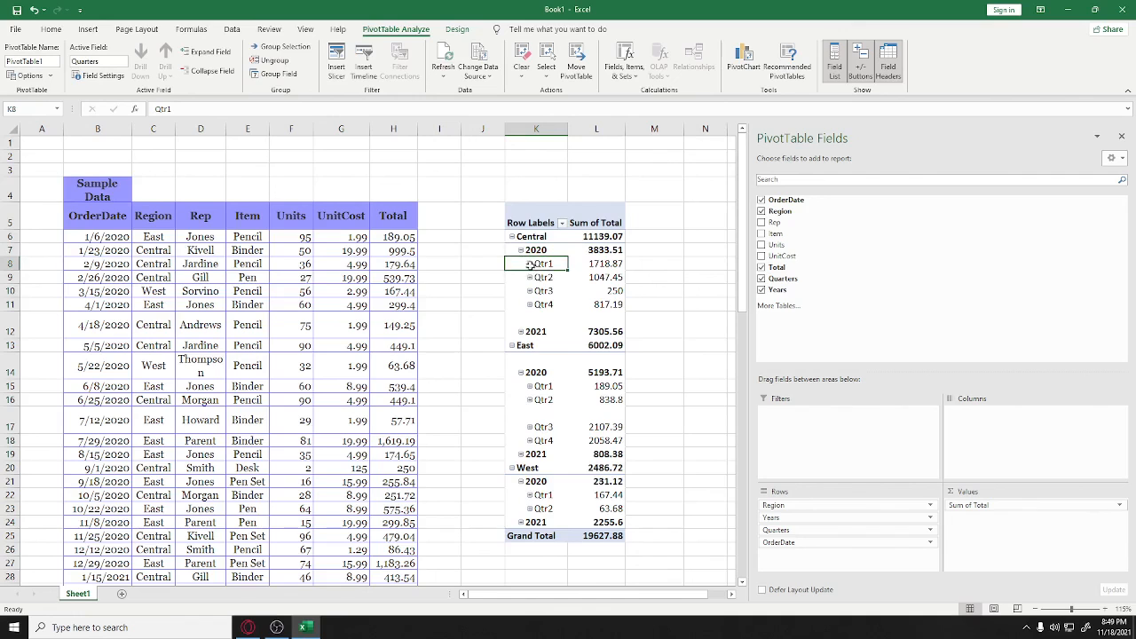
pyautogui.click(530, 265)
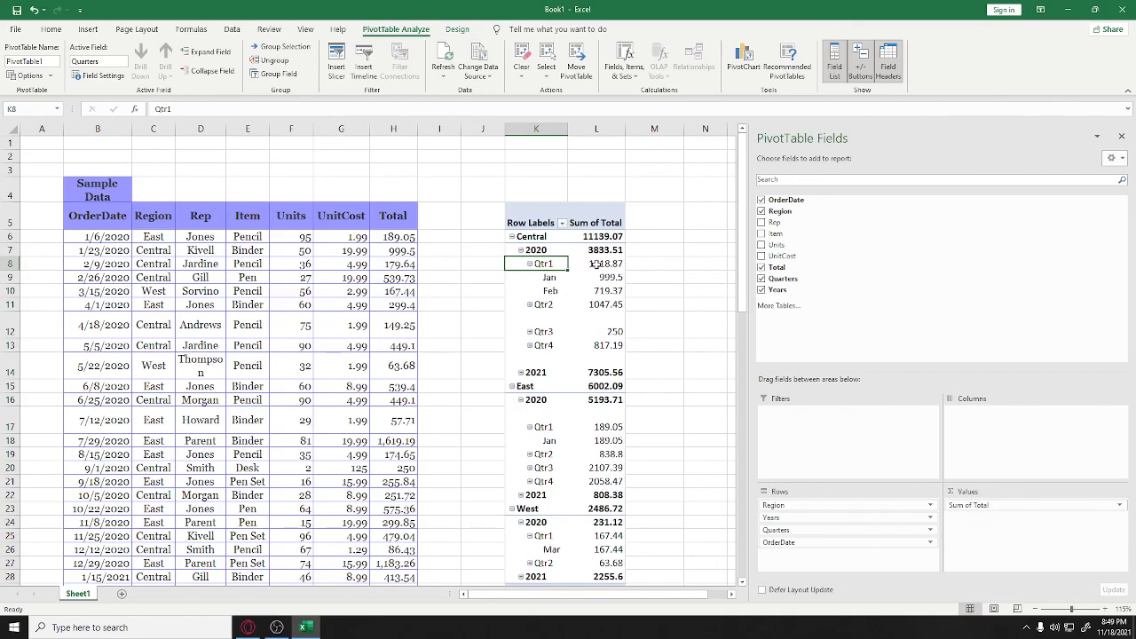
pyautogui.click(531, 305)
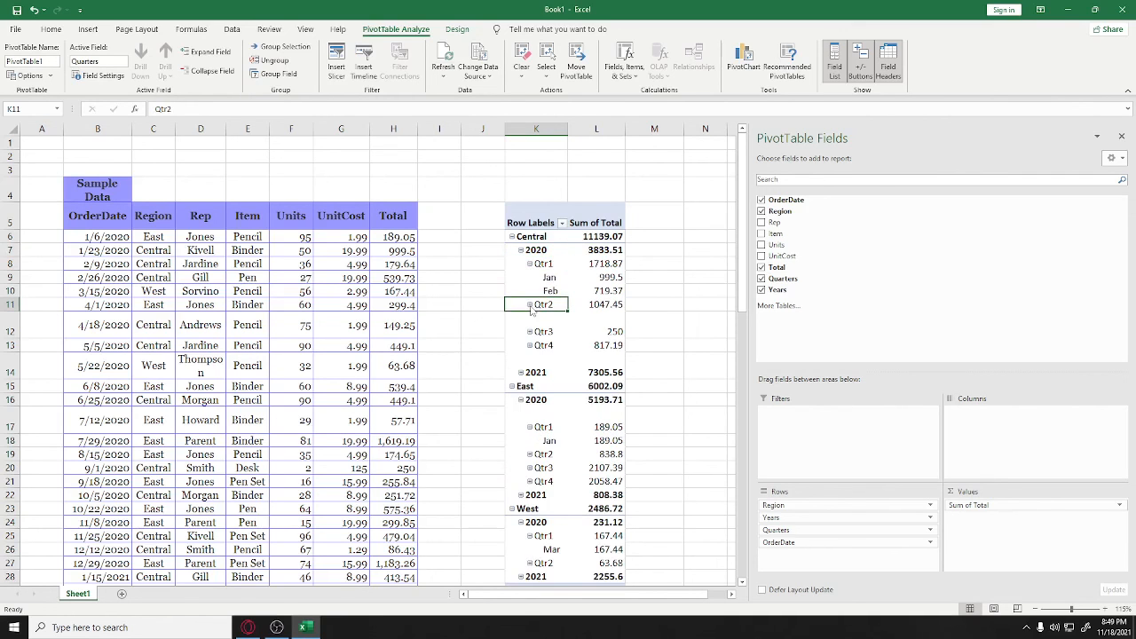
pyautogui.click(531, 306)
pyautogui.scroll(-1, 537, 328)
pyautogui.click(534, 347)
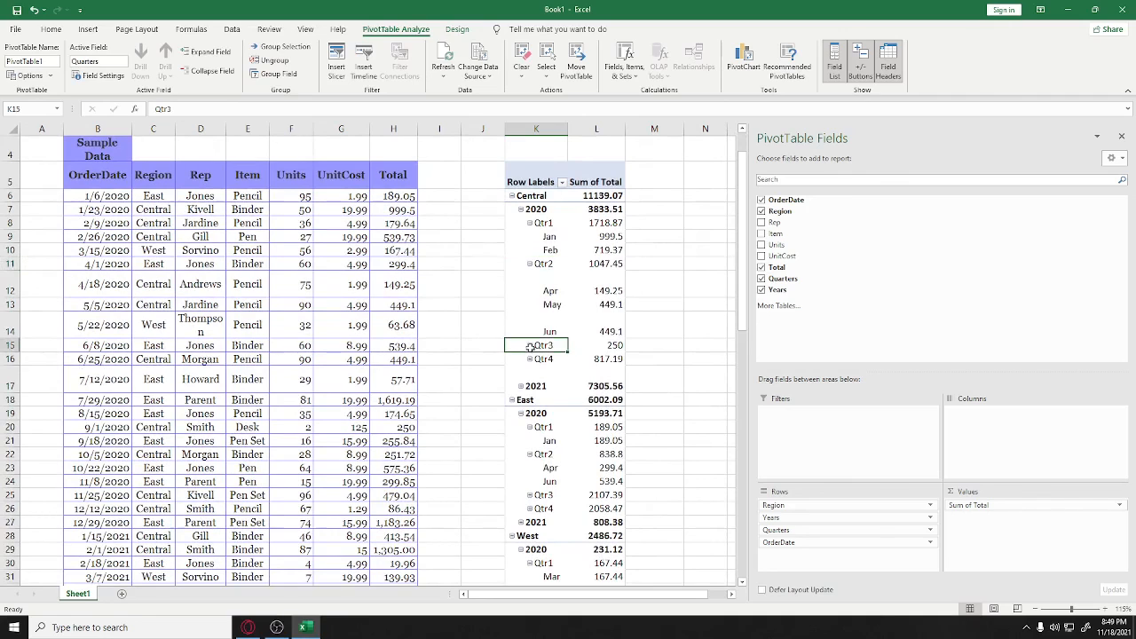
pyautogui.scroll(-1, 533, 349)
pyautogui.click(530, 280)
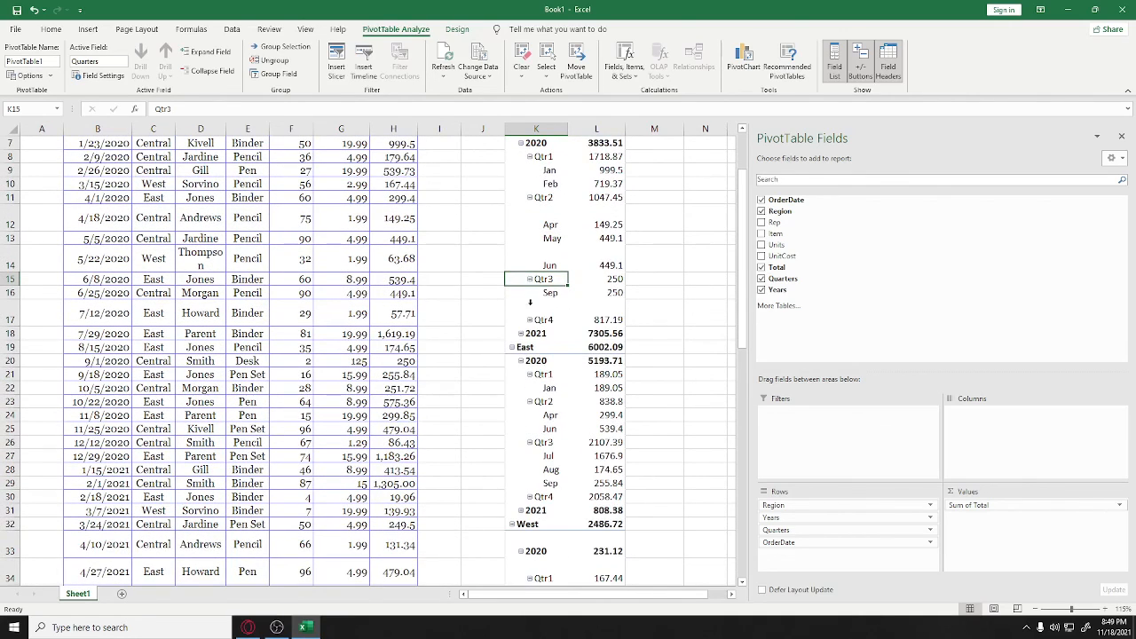
pyautogui.click(530, 320)
pyautogui.scroll(-2, 591, 317)
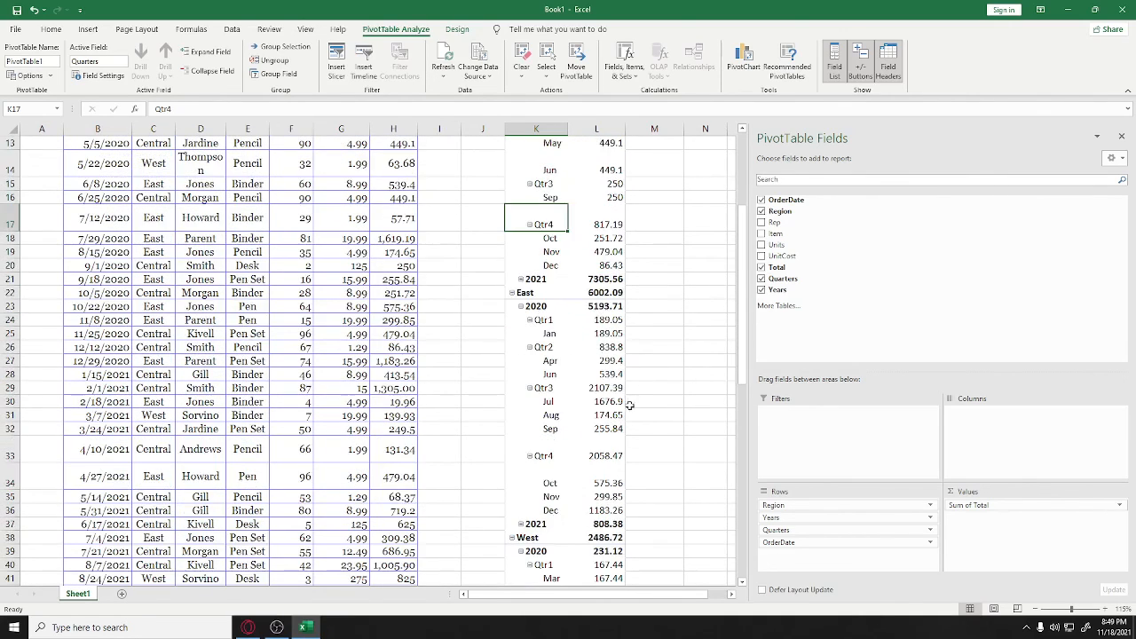
pyautogui.scroll(-3, 613, 409)
pyautogui.scroll(6, 613, 408)
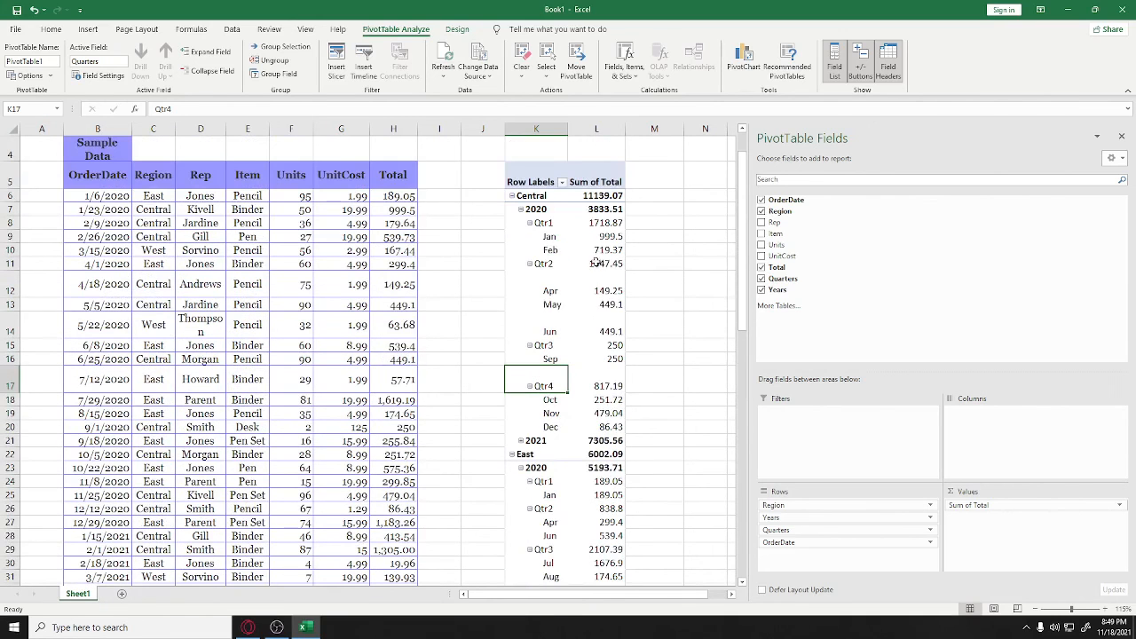
# Select Central's 2020 monthly and quarterly totals one by one, January through November
pyautogui.click(600, 236)
pyautogui.click(601, 249)
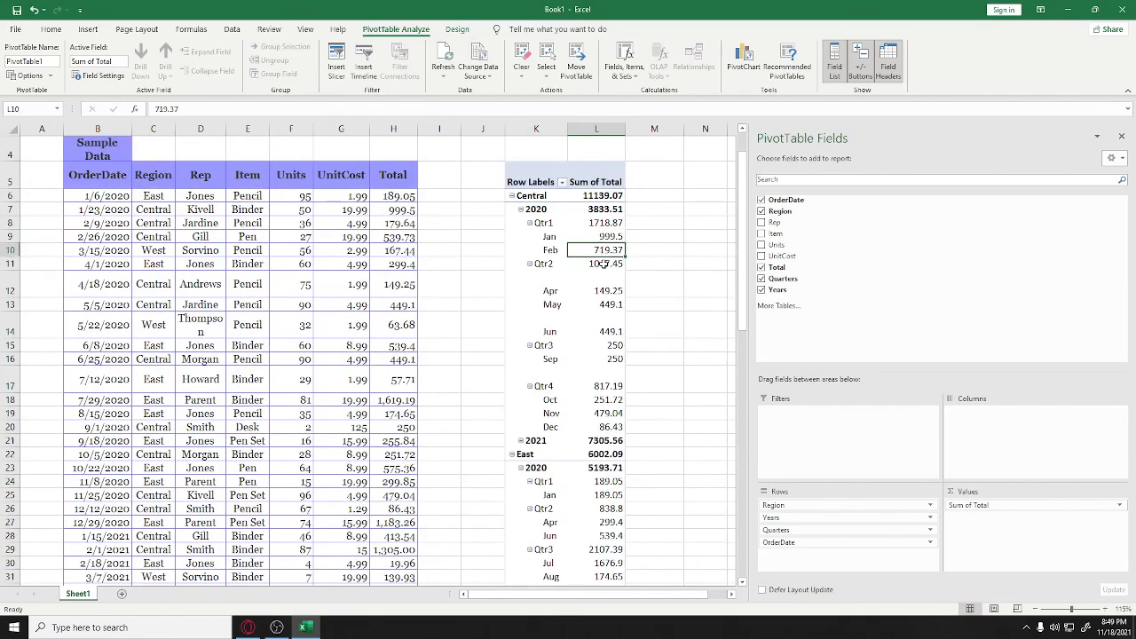
pyautogui.click(603, 263)
pyautogui.click(609, 290)
pyautogui.click(609, 305)
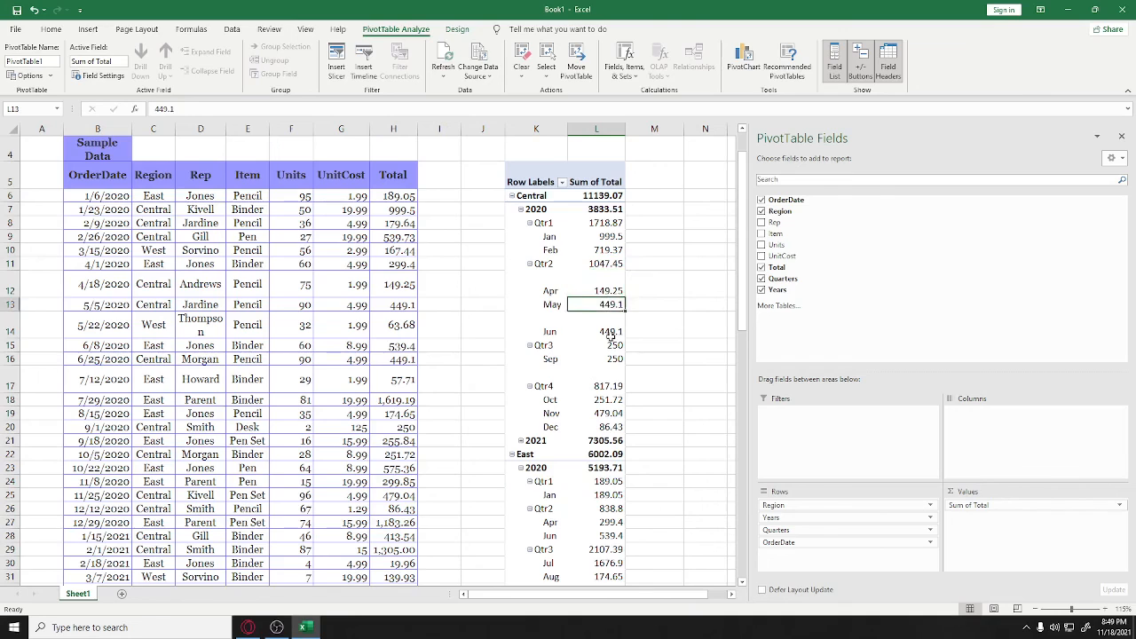
pyautogui.click(611, 328)
pyautogui.click(613, 346)
pyautogui.click(613, 359)
pyautogui.click(613, 386)
pyautogui.click(611, 400)
pyautogui.click(610, 414)
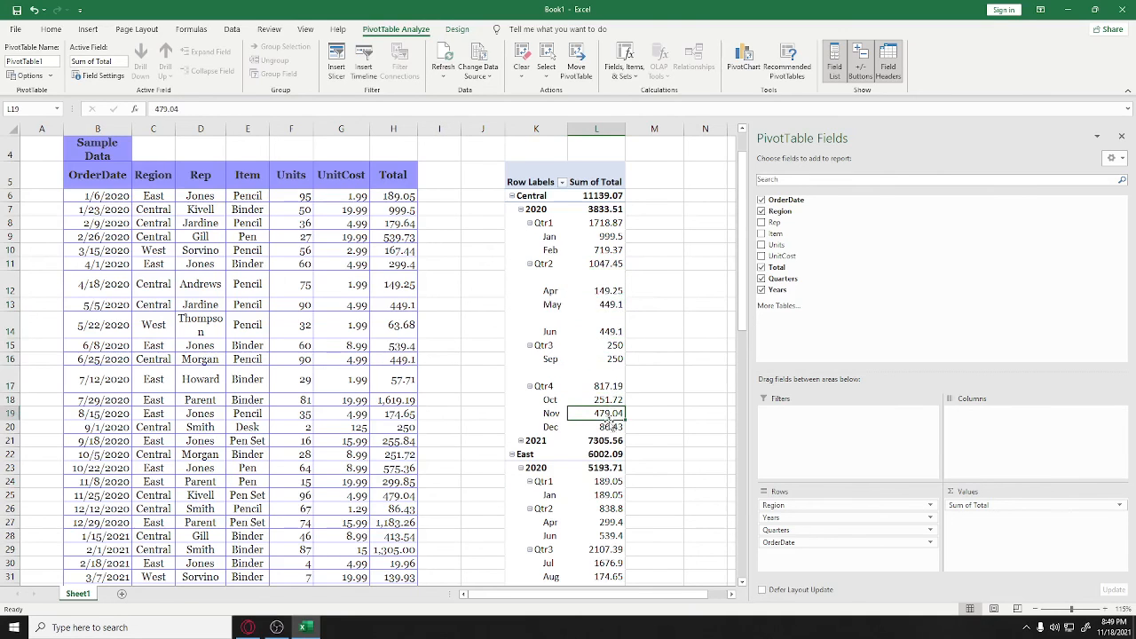
# Remove the Quarters, Years, Total and OrderDate fields, leaving only Region rows
pyautogui.click(761, 278)
pyautogui.click(761, 290)
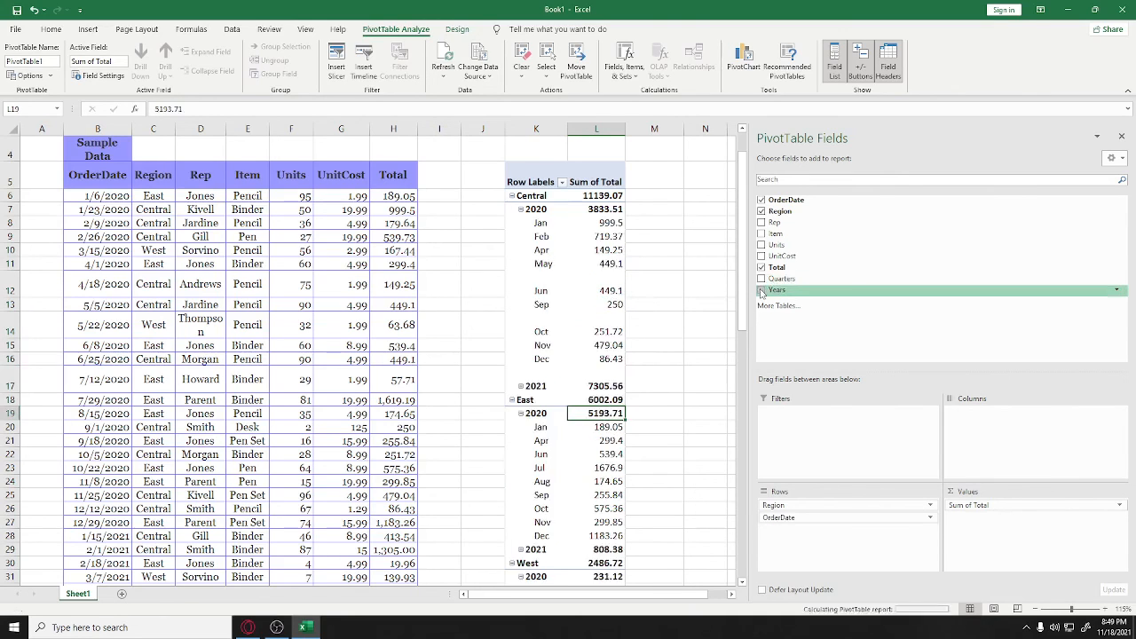
pyautogui.click(761, 268)
pyautogui.click(761, 200)
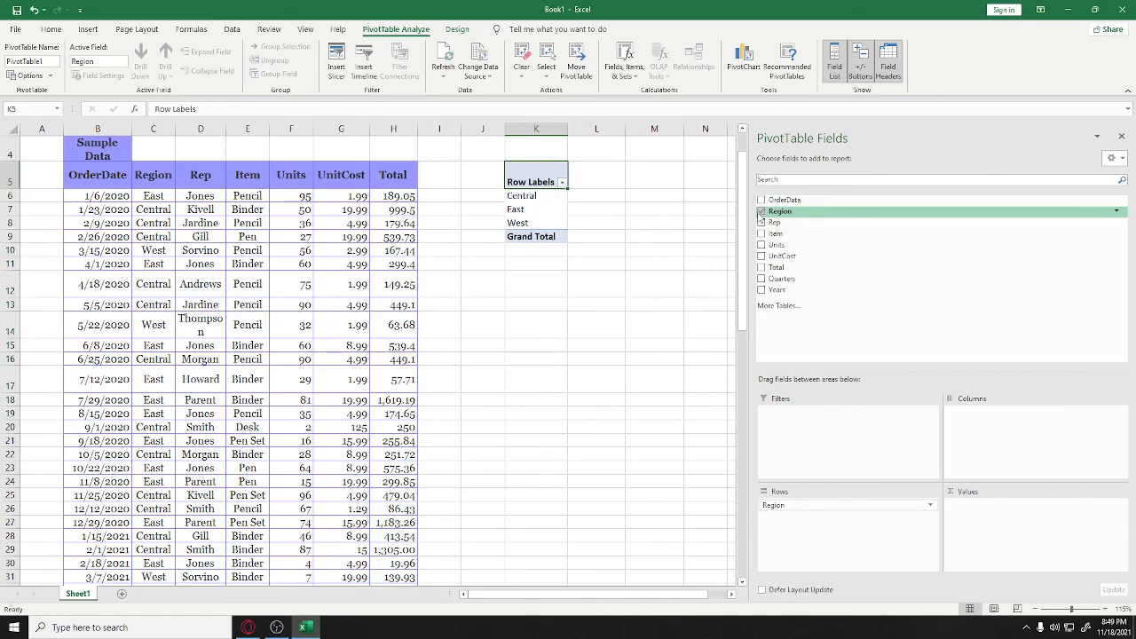